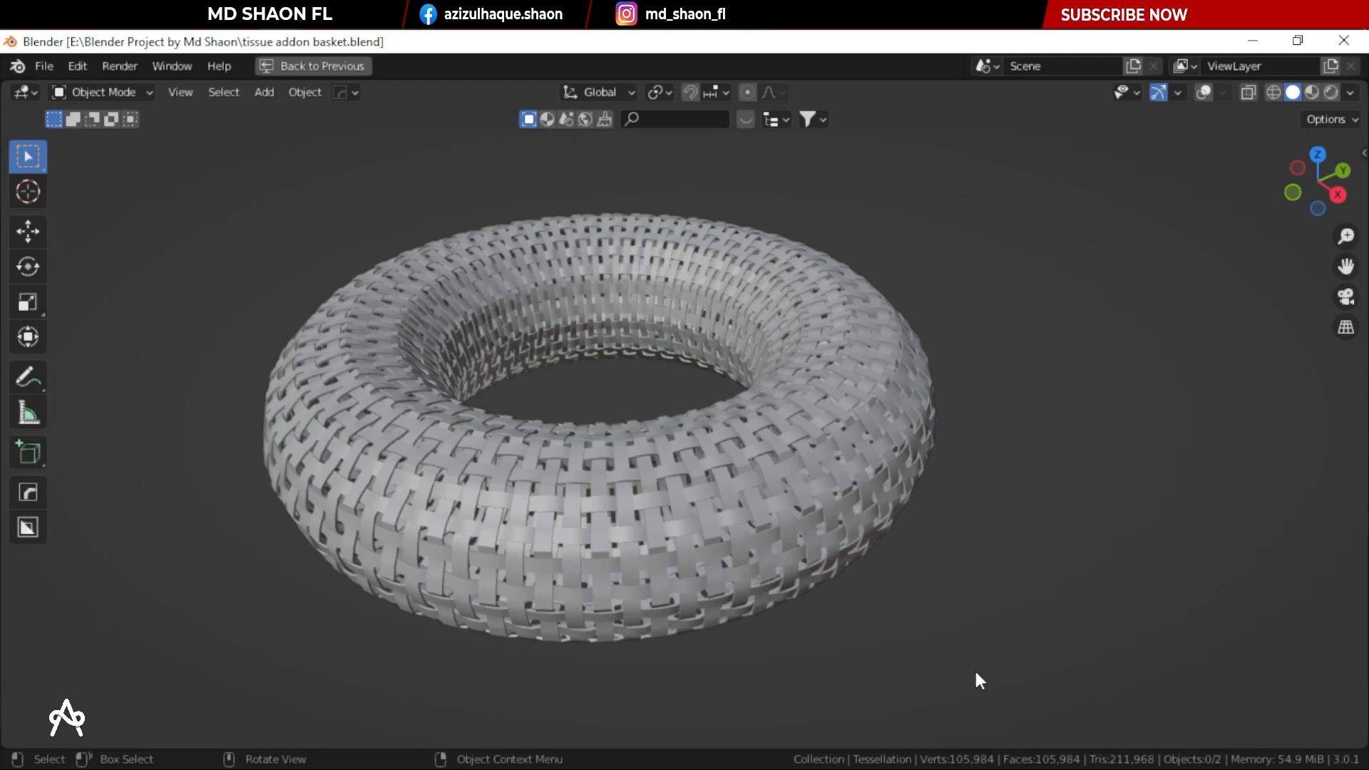
middle_click_drag(934, 649, 975, 587)
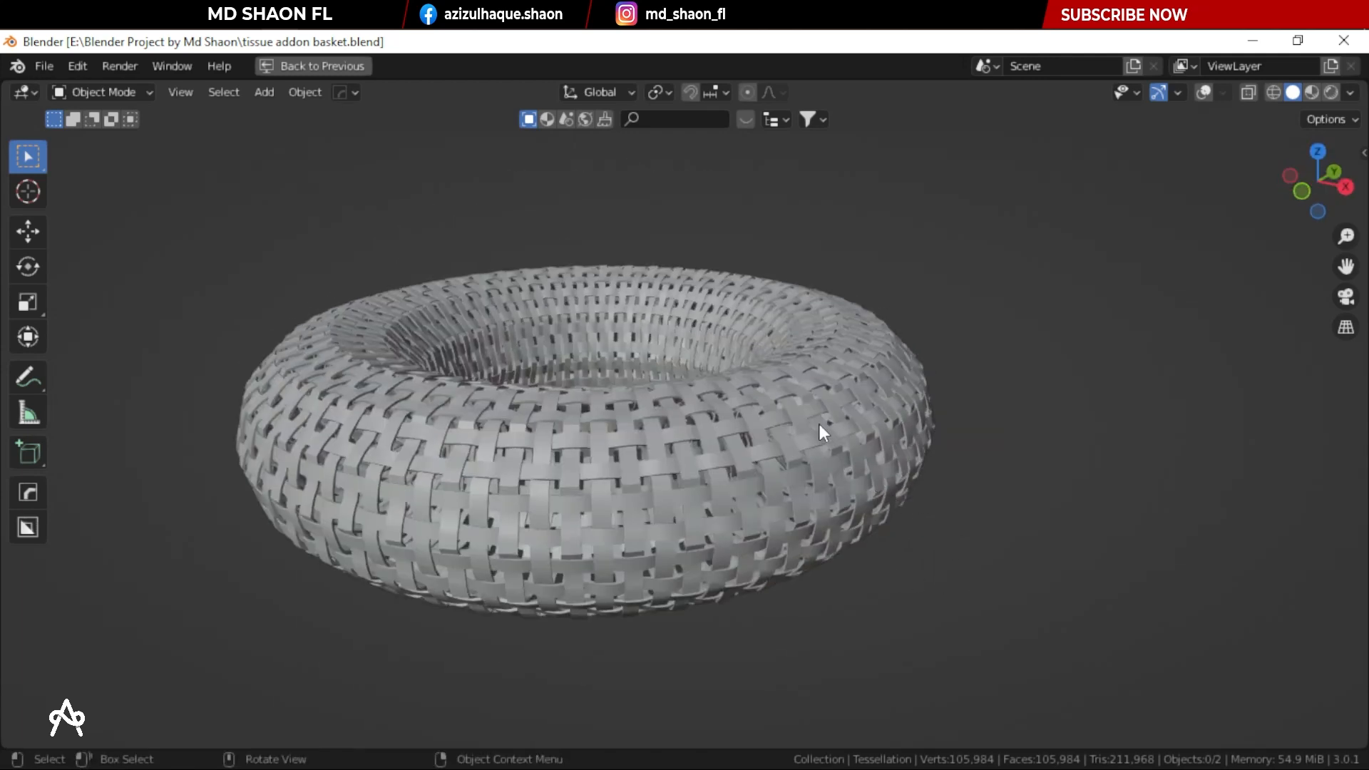
middle_click_drag(819, 423, 711, 438)
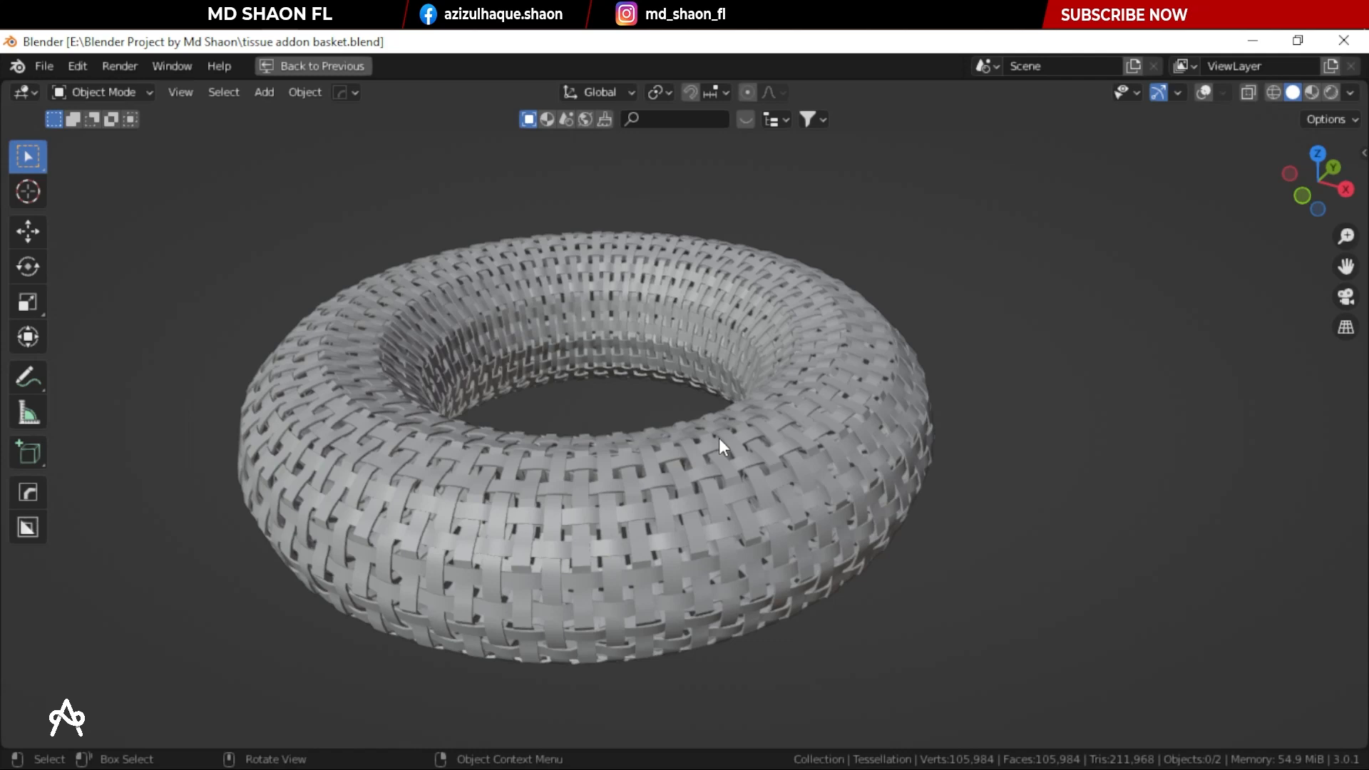
middle_click_drag(687, 444, 755, 423)
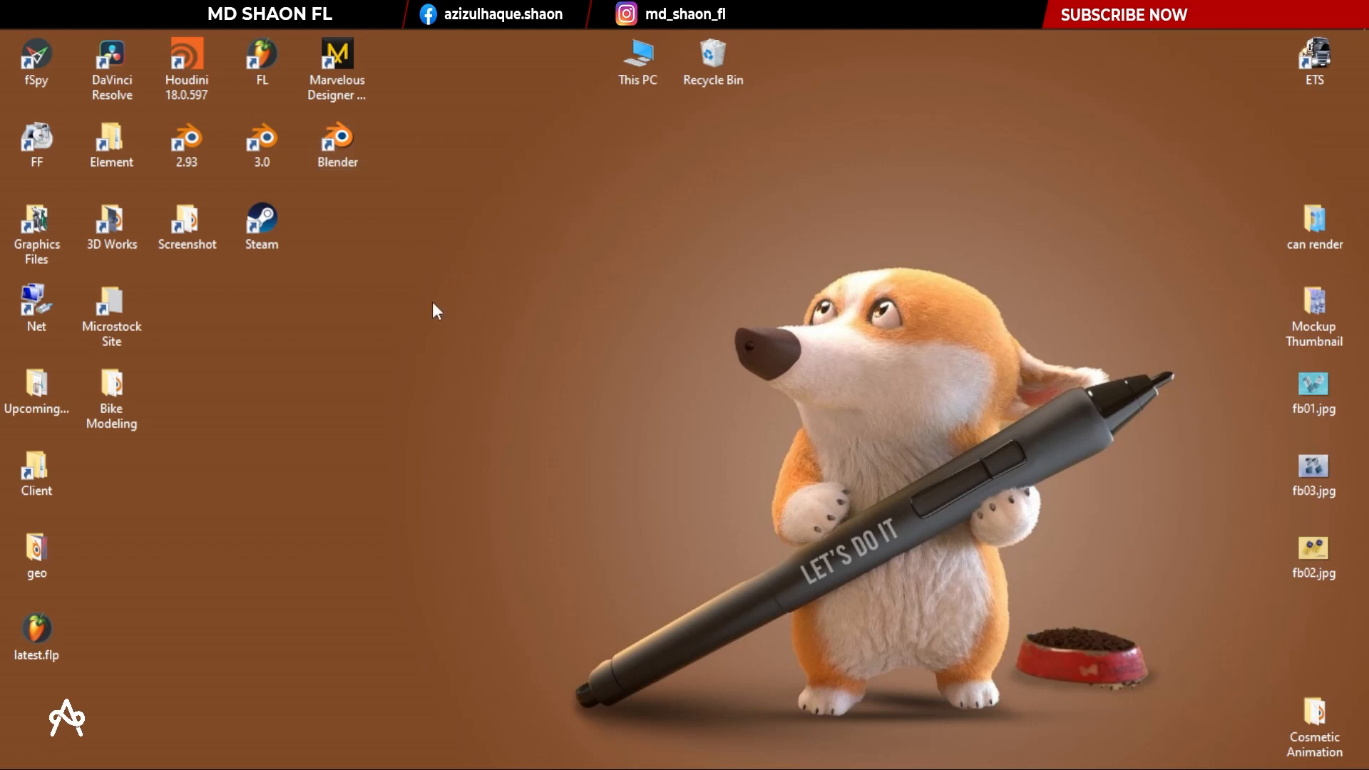
Launch Blender from the desktop, dismiss the splash screen and delete all default scene objects
double_click(338, 153)
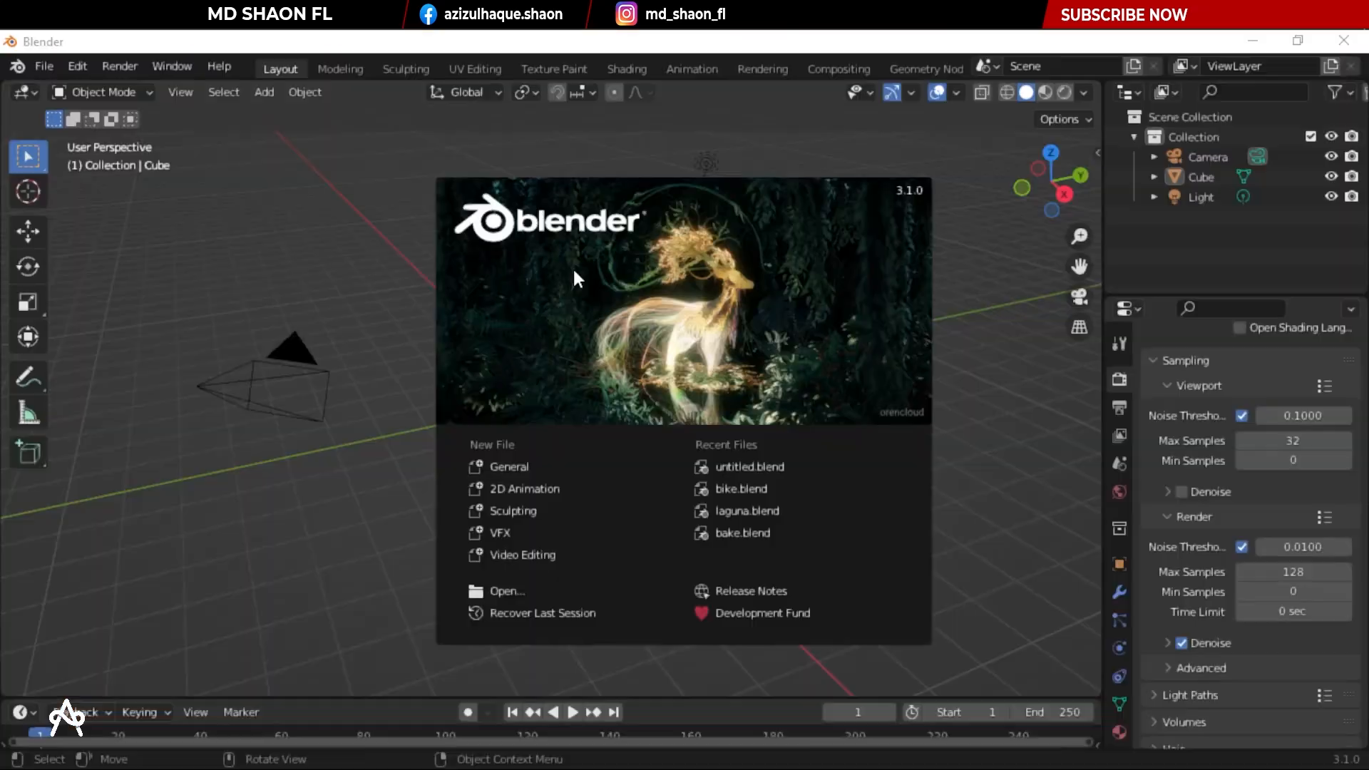
left_click(385, 248)
key("a")
key("Delete")
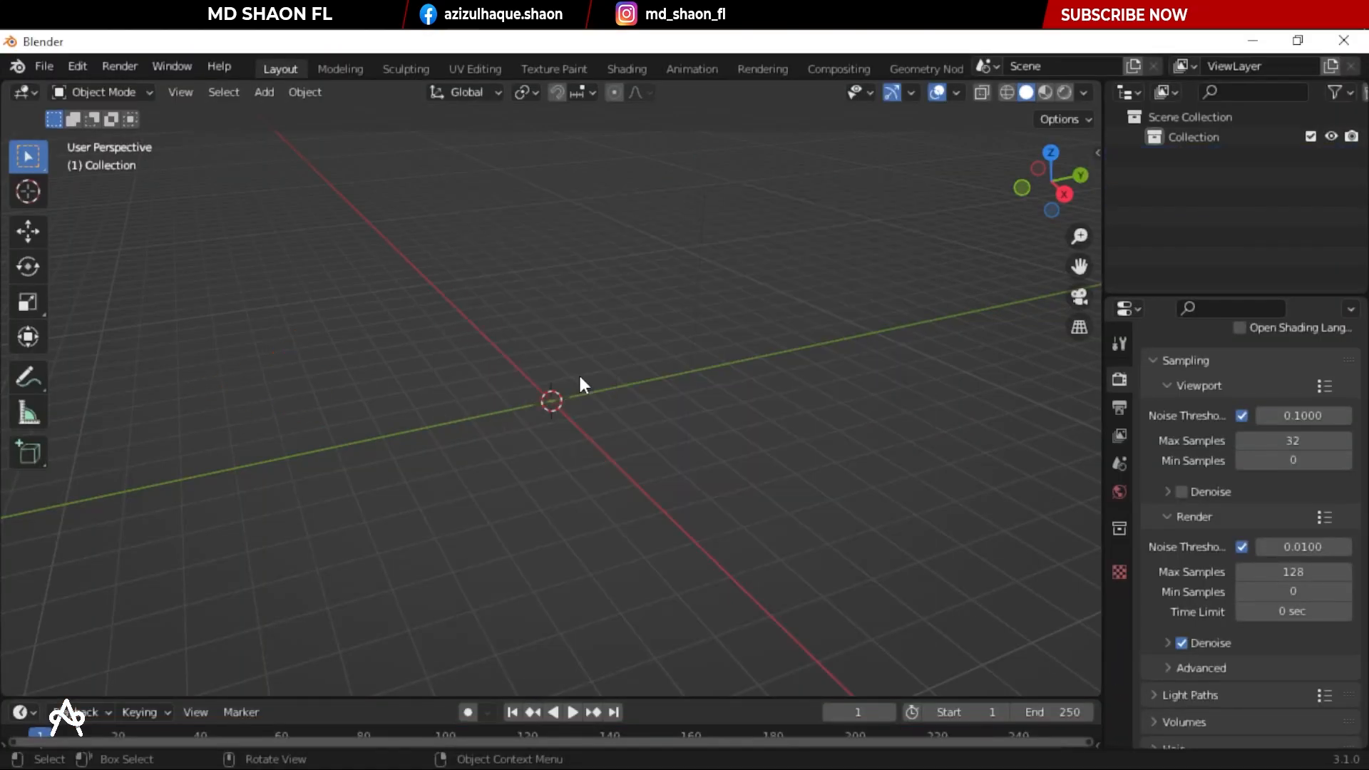
Add a plane mesh at the origin and scale it down uniformly to about half size
middle_click_drag(536, 383, 541, 420)
key("shift+a")
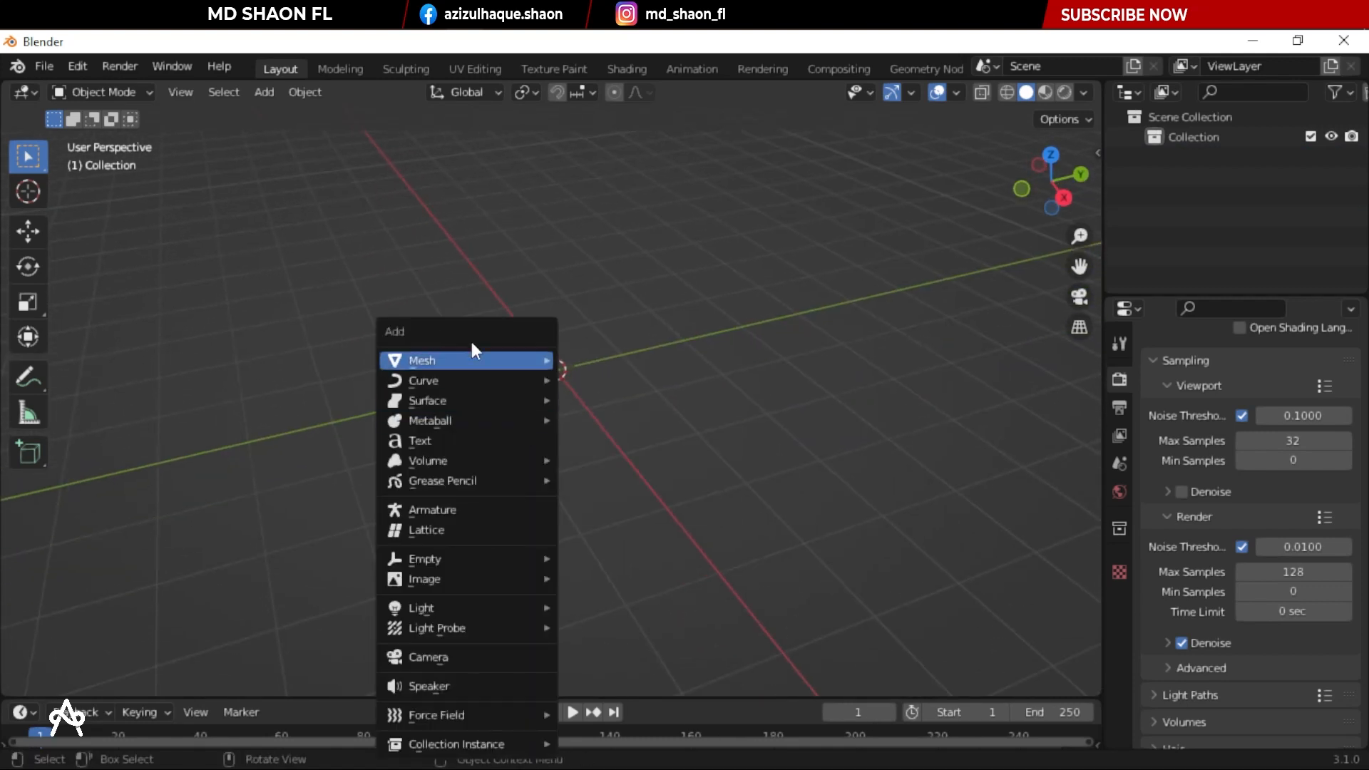
mouse_move(469, 361)
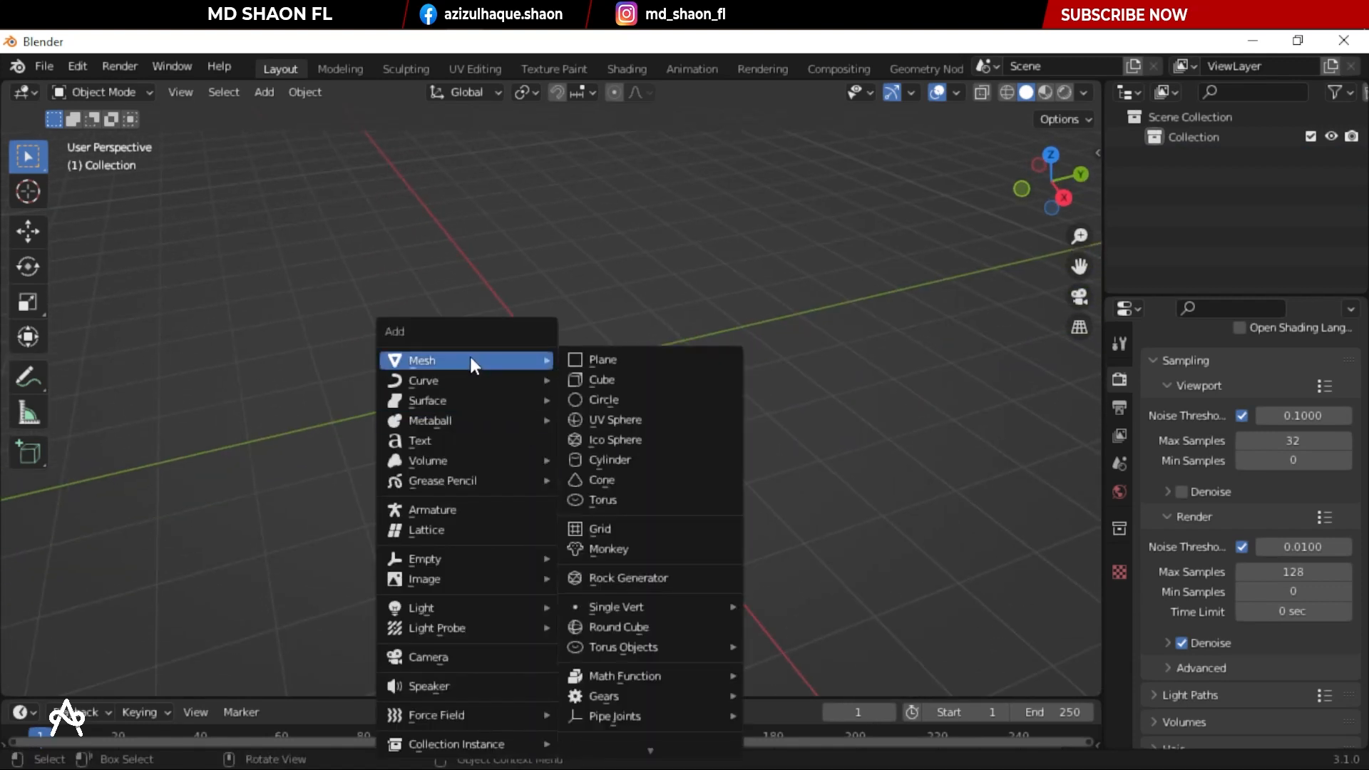
left_click(613, 358)
scroll(713, 456, "up", 3)
key("s")
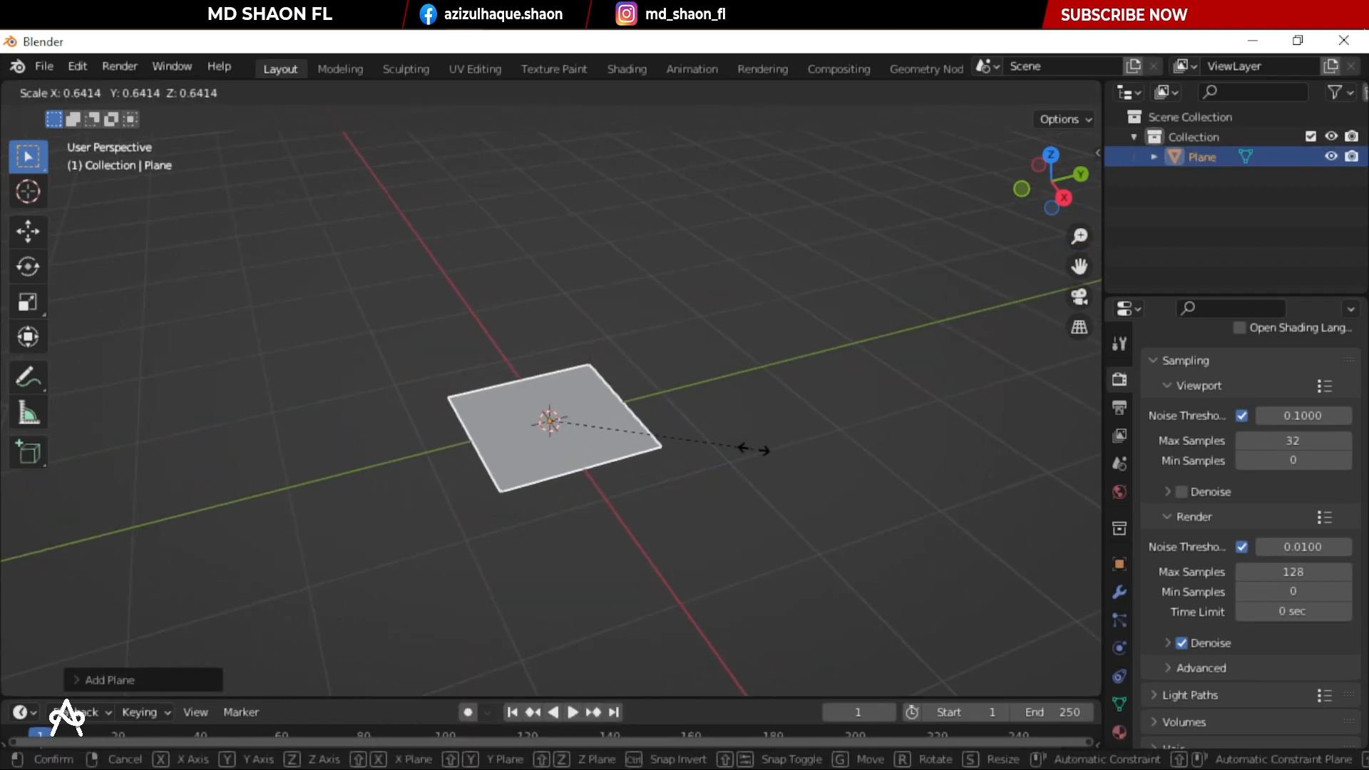
left_click(714, 438)
Apply the scale transform to the resized plane
scroll(713, 456, "up", 3)
key("ctrl+a")
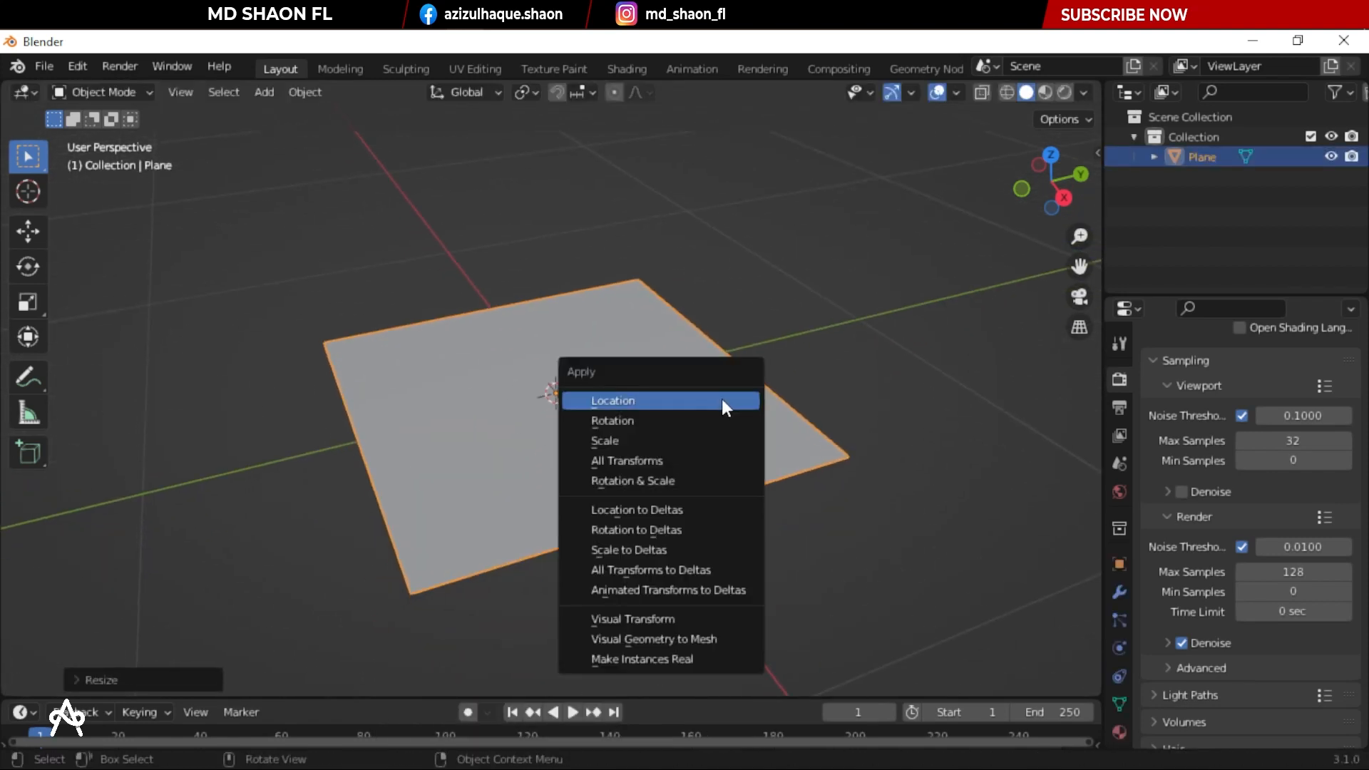
left_click(635, 441)
Cut the plane into a 4 × 4 grid with three evenly spaced, unslid loop cuts in each direction
mouse_move(512, 419)
middle_mouse_down("shift")
mouse_move(480, 447)
mouse_move(512, 446)
middle_mouse_up("shift")
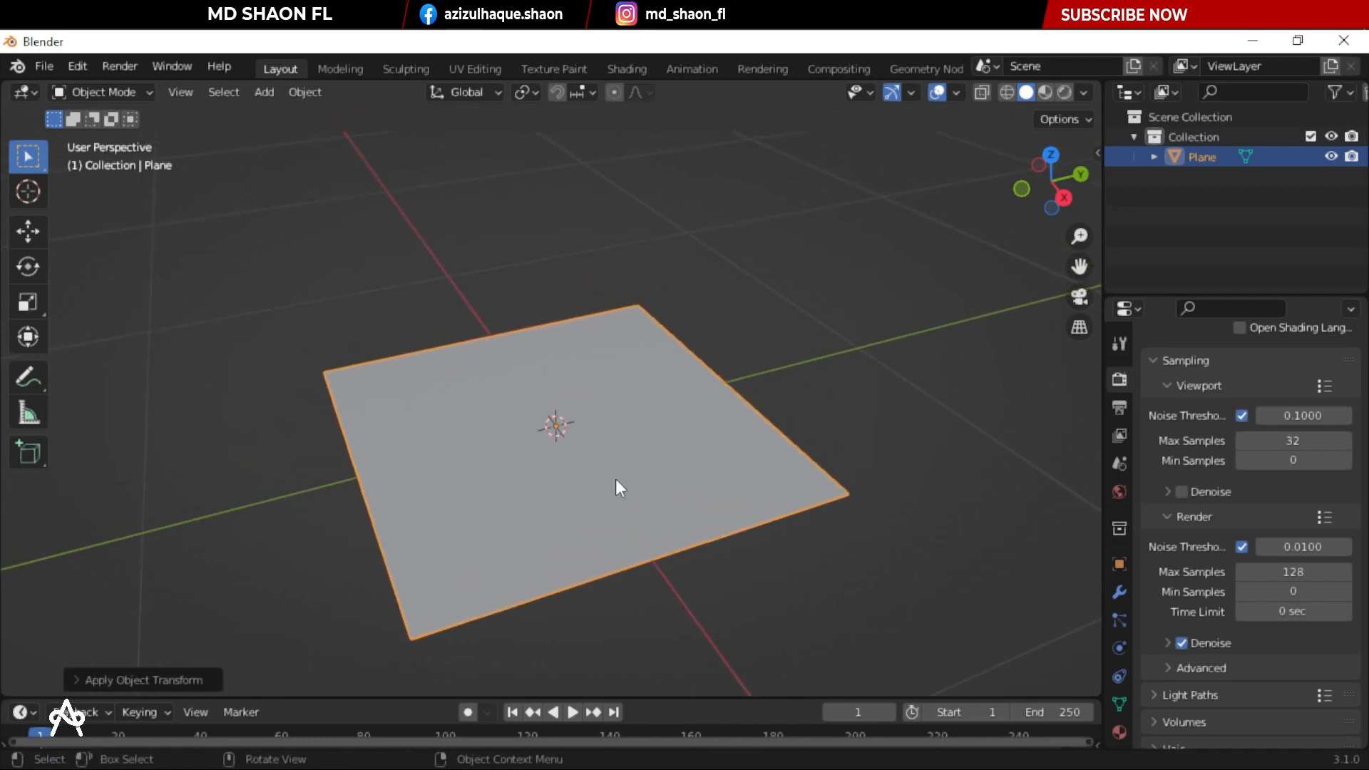
middle_click_drag(619, 487, 603, 441)
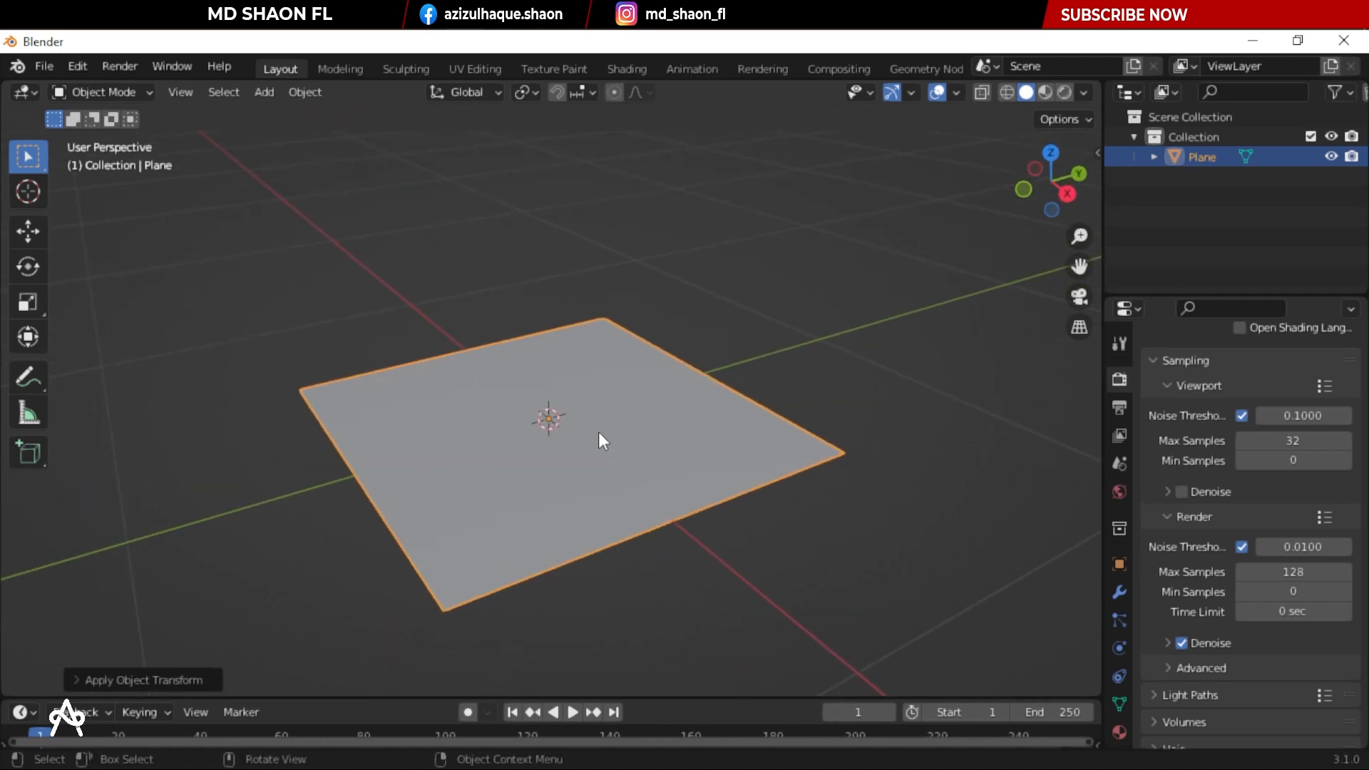
key("Tab")
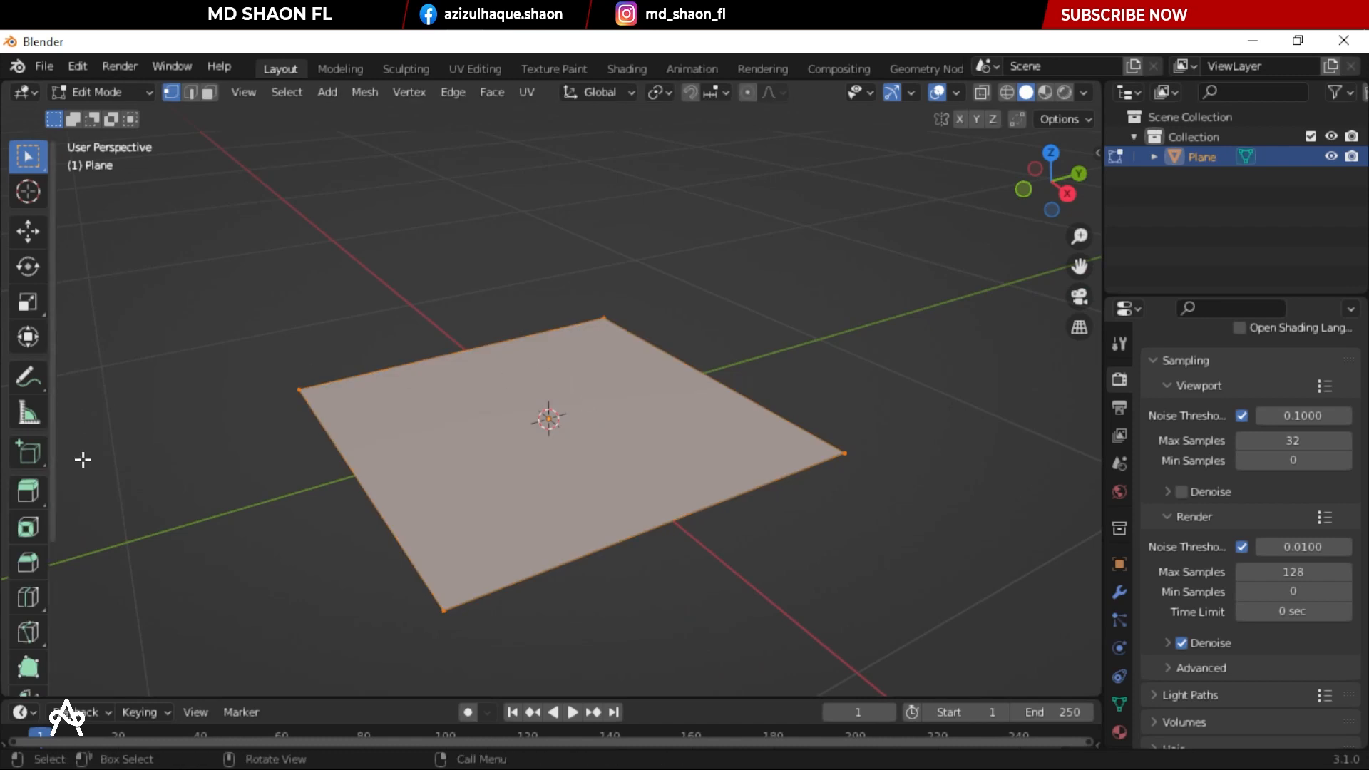
key("ctrl+r")
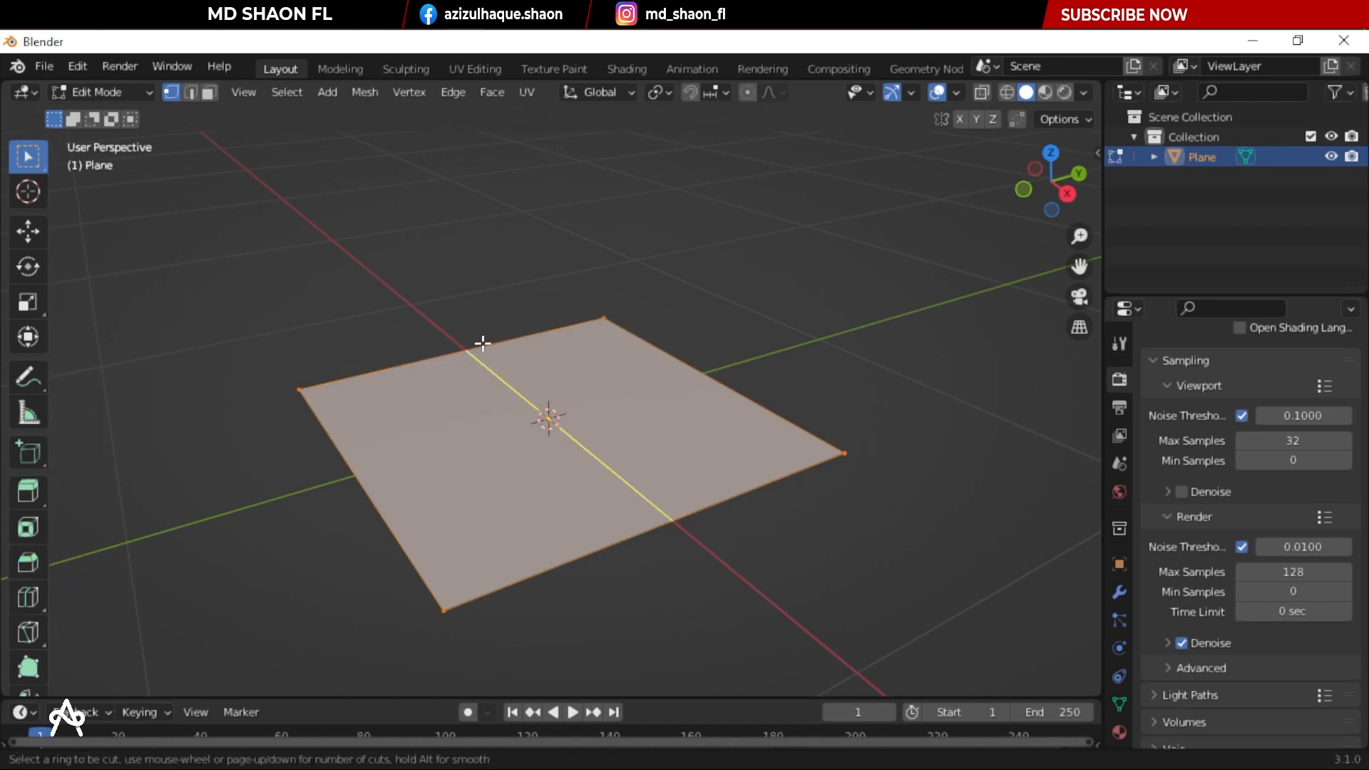
scroll(482, 344, "up", 2)
left_click(483, 344)
right_click(483, 343)
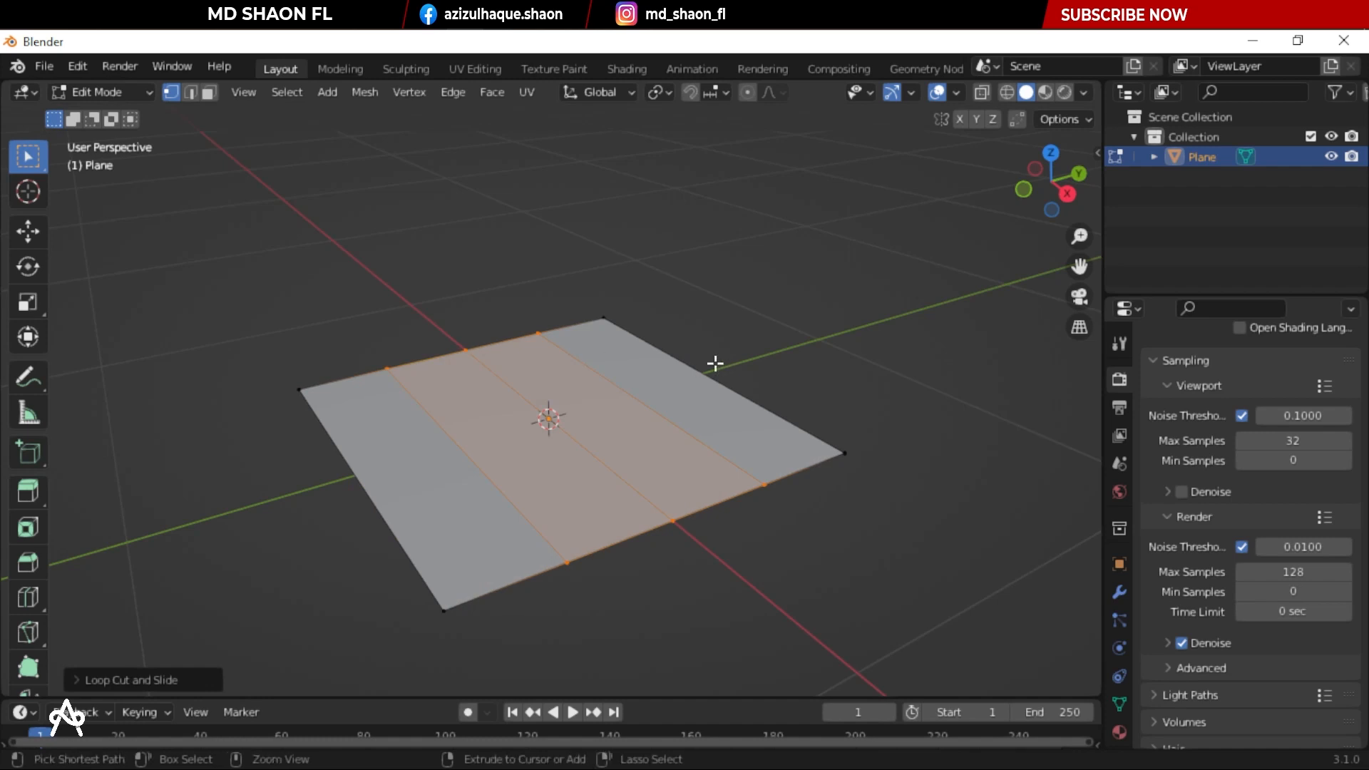
key("ctrl+r")
scroll(715, 363, "up", 2)
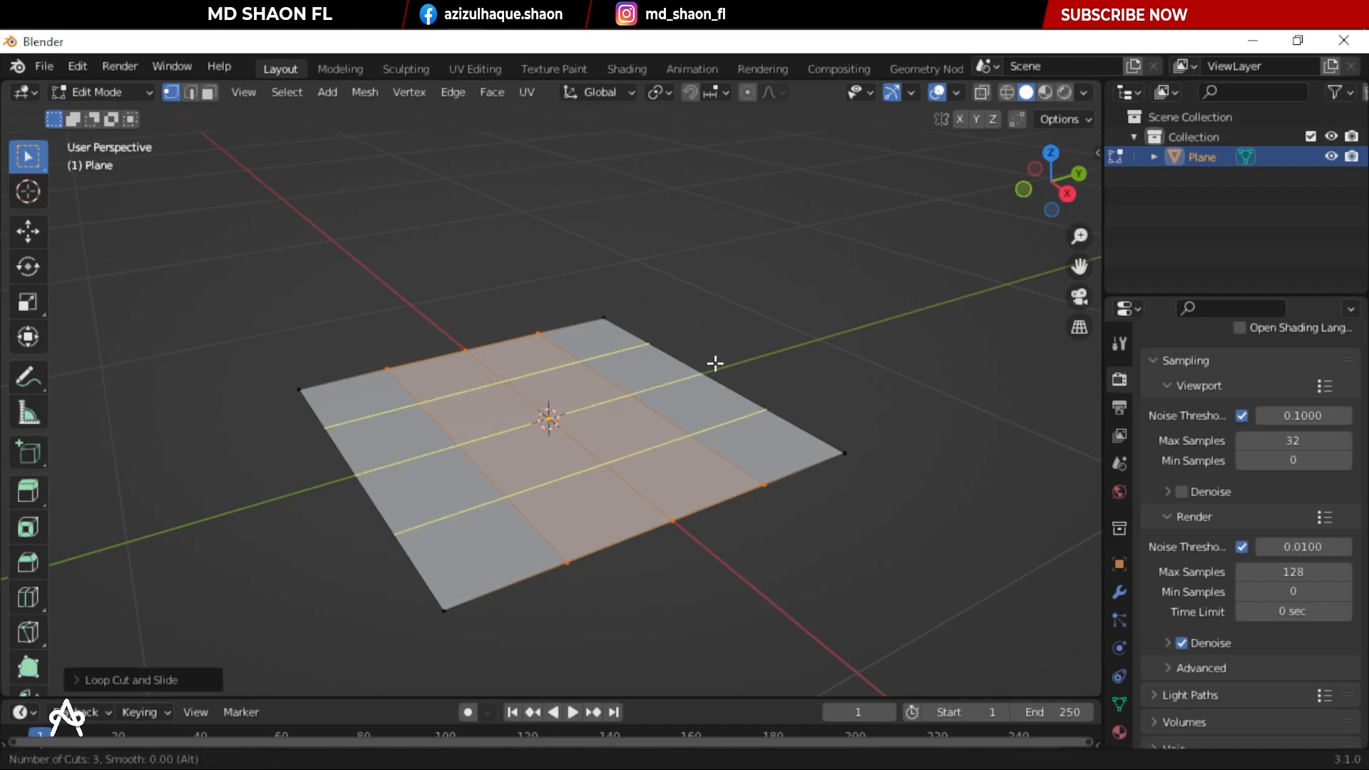
left_click(715, 364)
right_click(712, 361)
Delete the faces of every second row parallel to the Y axis, leaving two separate four-face strips
middle_click_drag(712, 361, 725, 423)
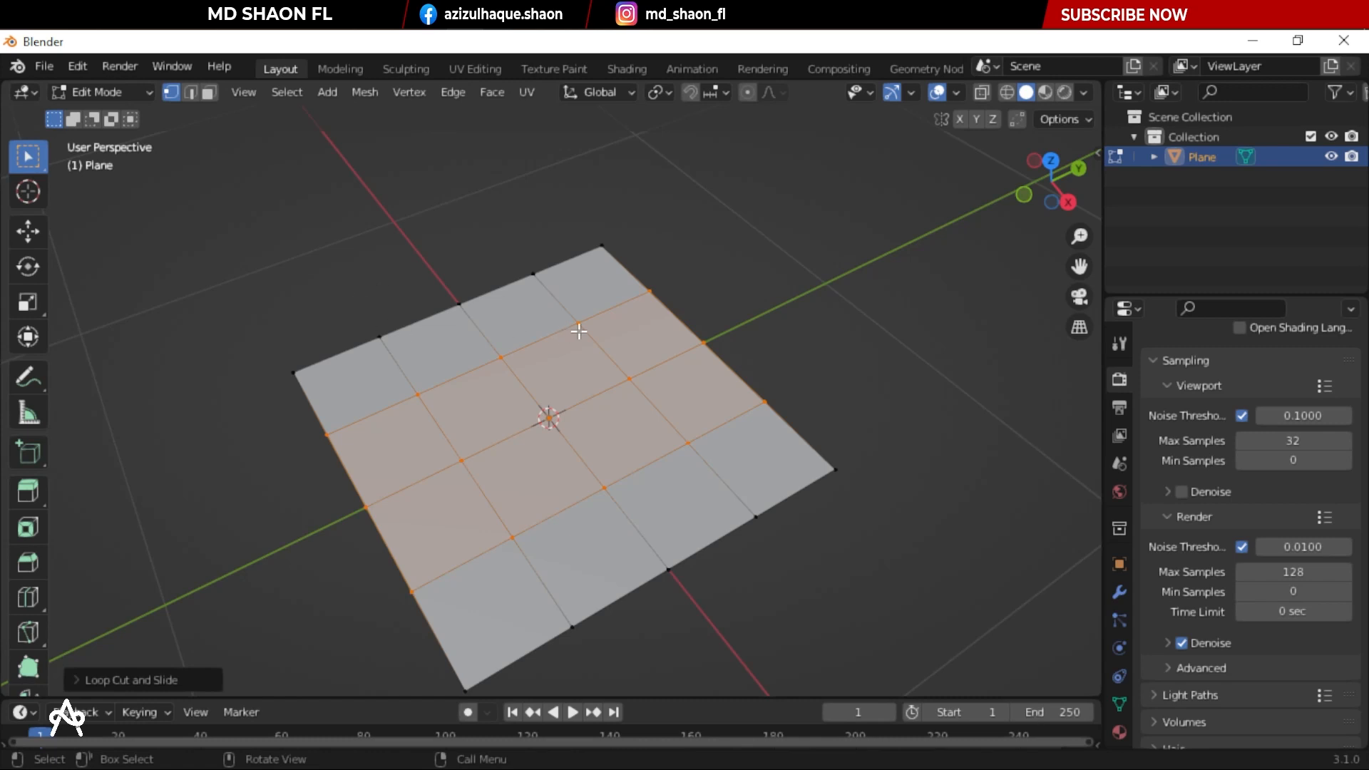
key("3")
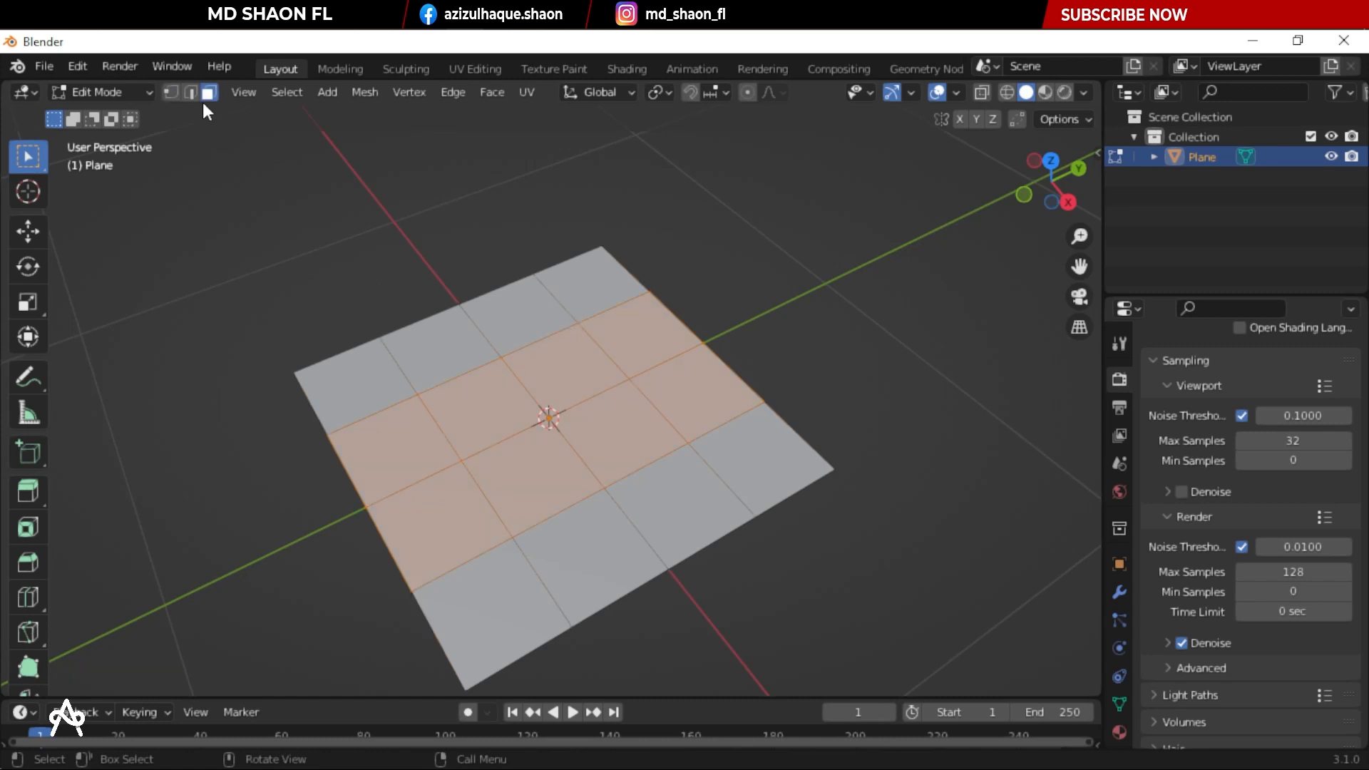
left_click(213, 233)
left_click_drag(388, 464, 564, 371)
left_click(545, 370, "shift")
left_click(656, 330, "shift")
left_click(504, 617, "shift")
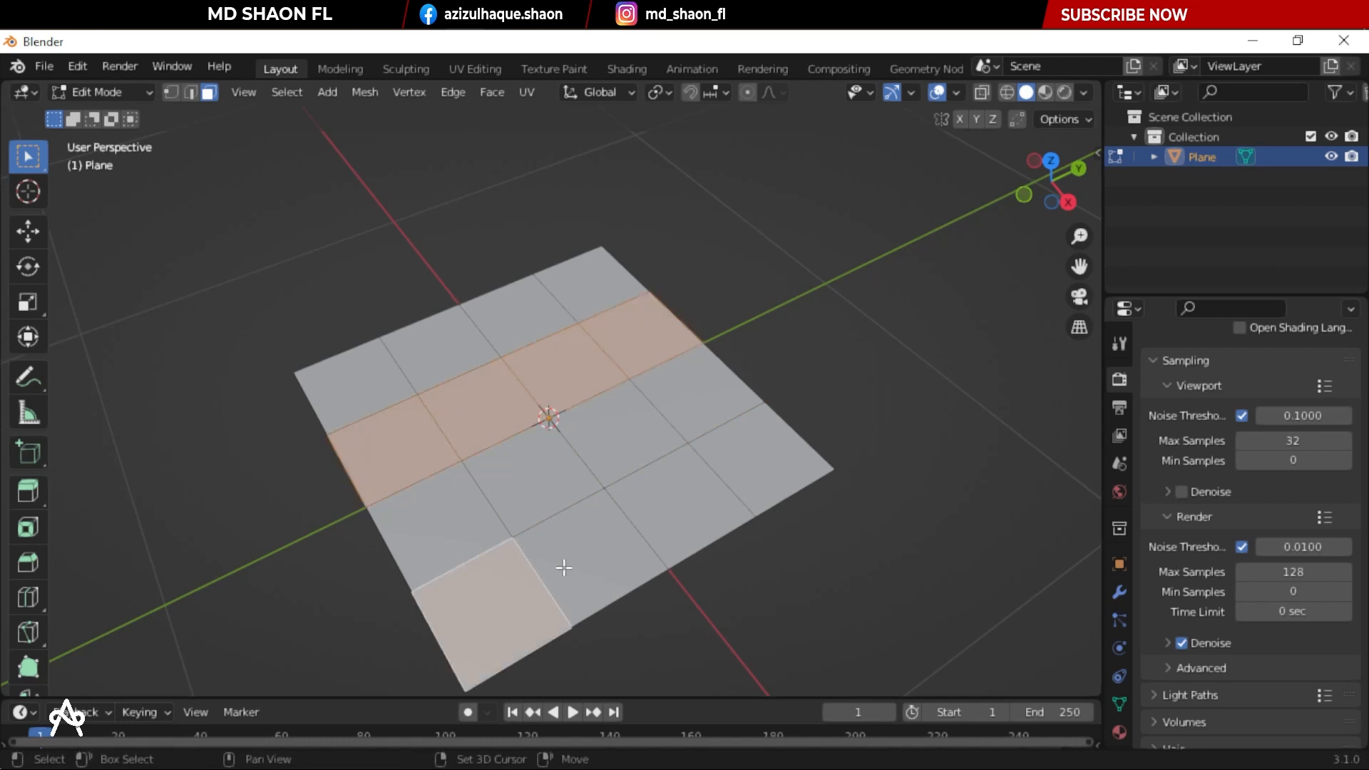
left_click(565, 565, "shift")
left_click(696, 504, "shift")
left_click(761, 456, "shift")
key("x")
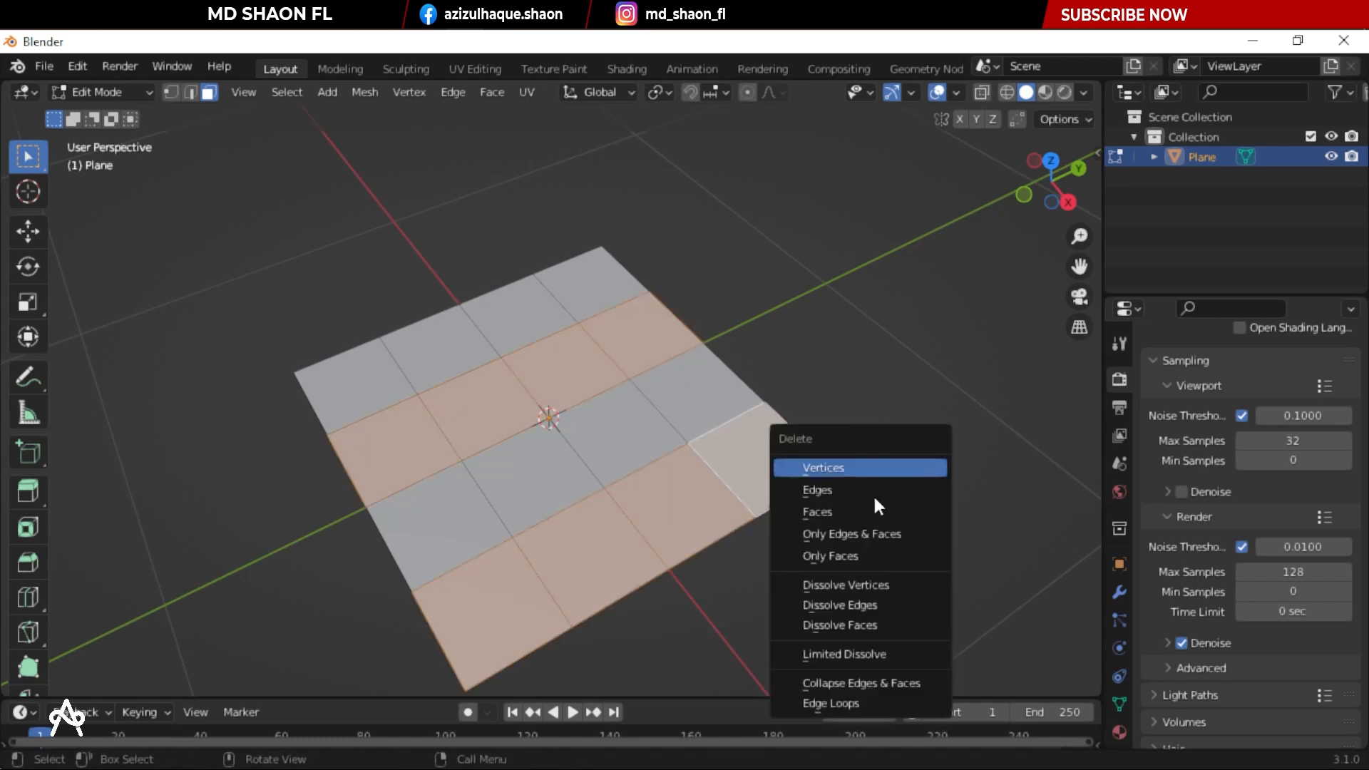
left_click(848, 511)
Move the negative-Y end face of the front strip a little way straight down along Z
middle_click_drag(700, 556, 697, 543)
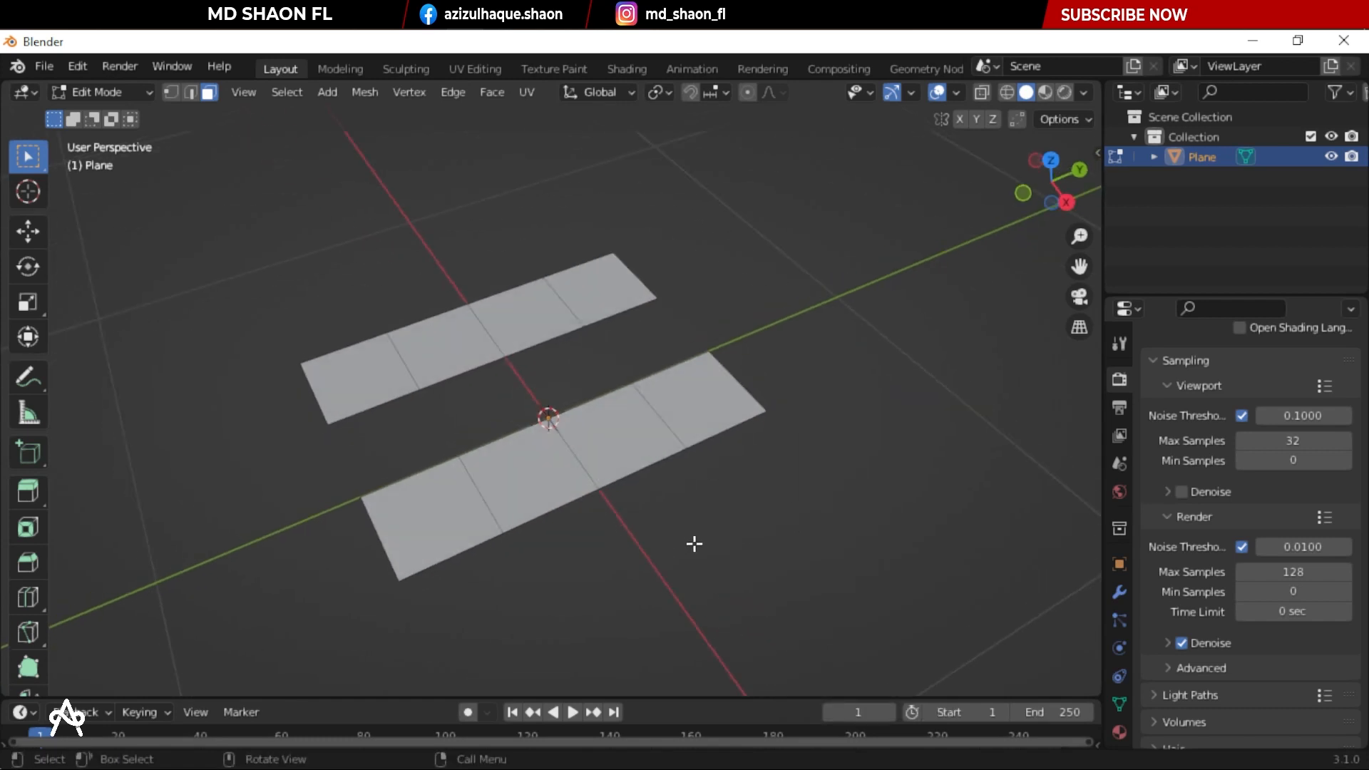
middle_click_drag(535, 532, 400, 446)
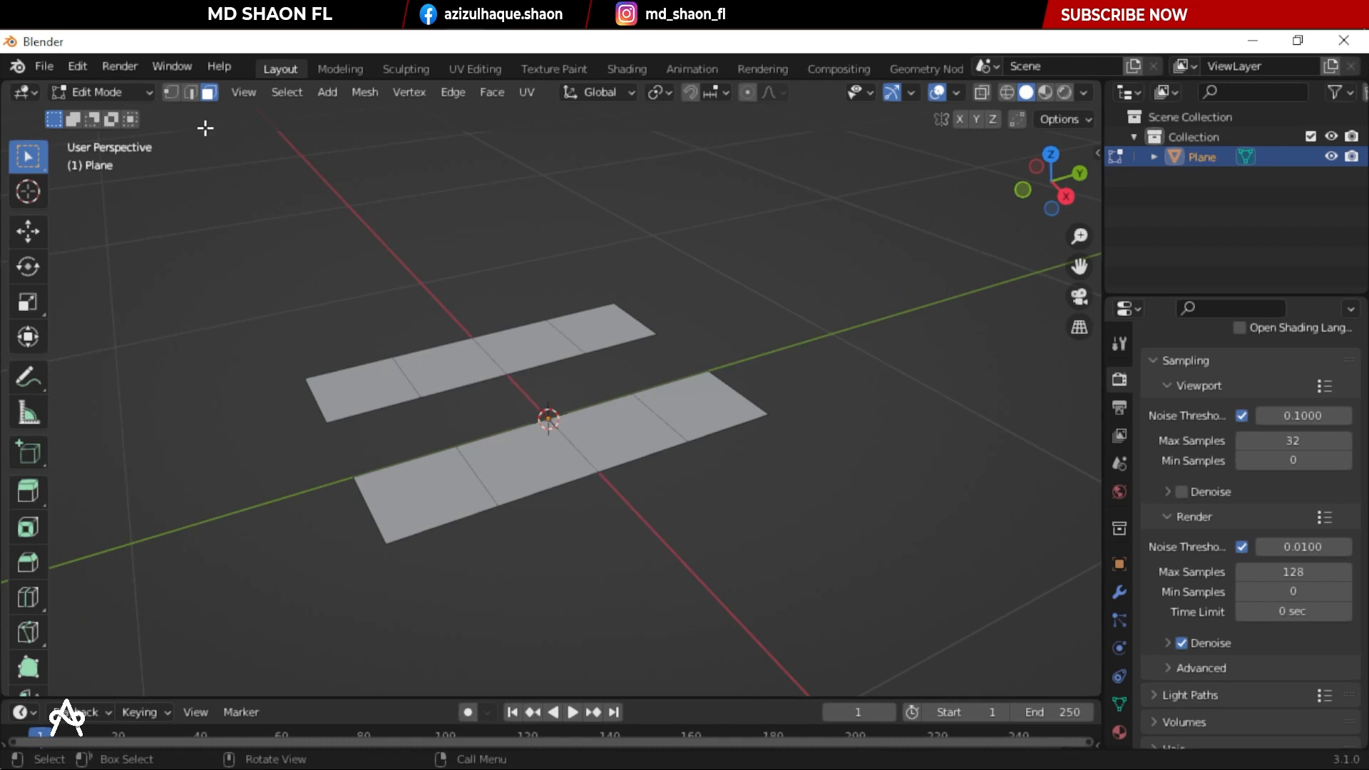
left_click(431, 514)
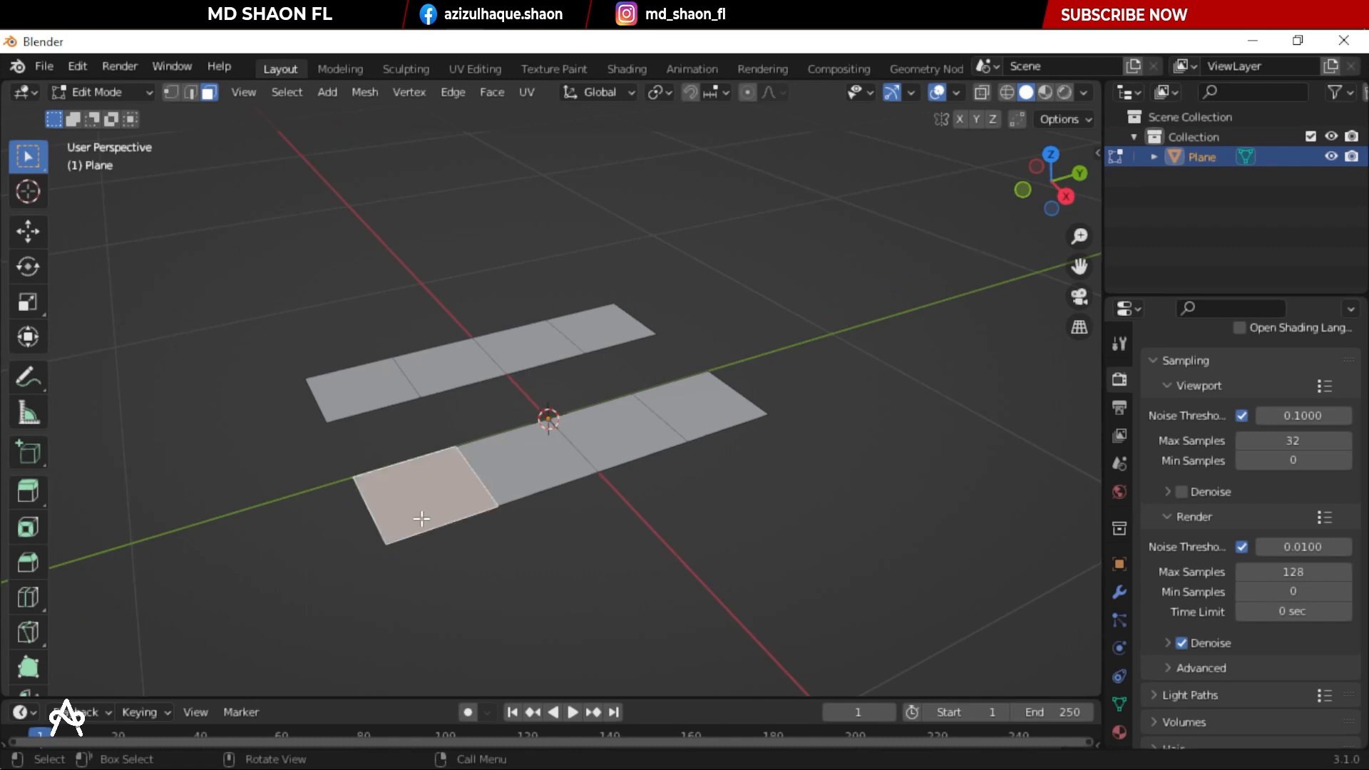
middle_click_drag(424, 518, 403, 415)
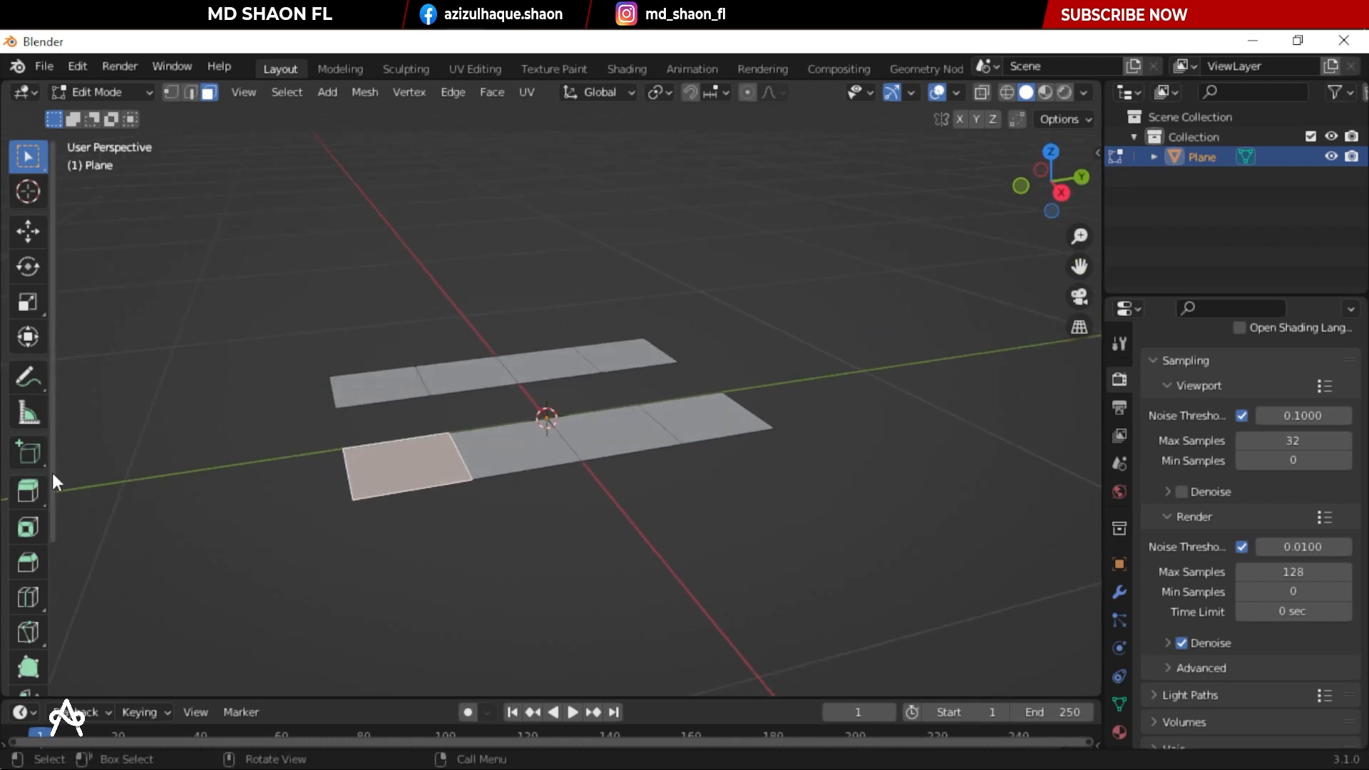
left_click(28, 232)
left_click_drag(398, 393, 405, 406)
Set the Z offset of the end face's move to exactly -0.06 m
key("KP_3")
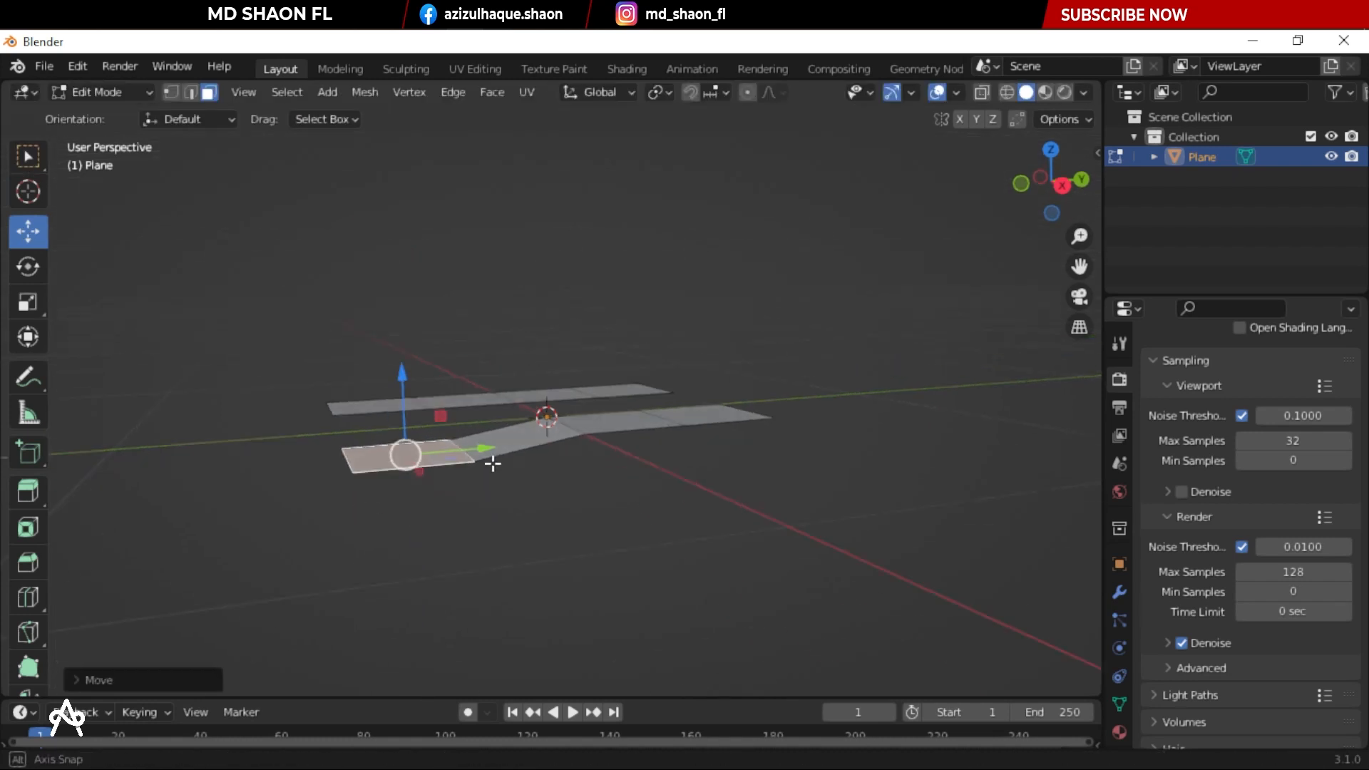
scroll(492, 464, "up", 7)
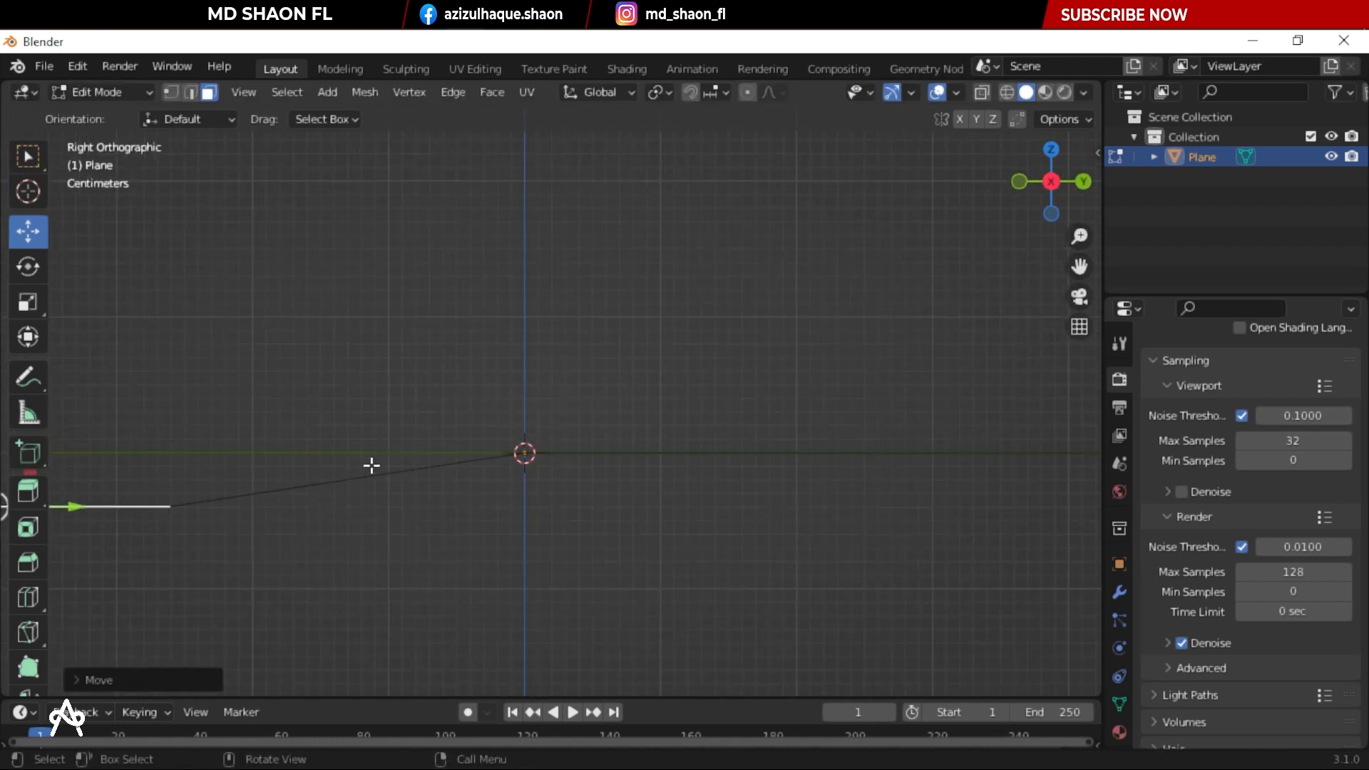
middle_click_drag(370, 465, 645, 401, "shift")
middle_click_drag(300, 385, 505, 397, "shift")
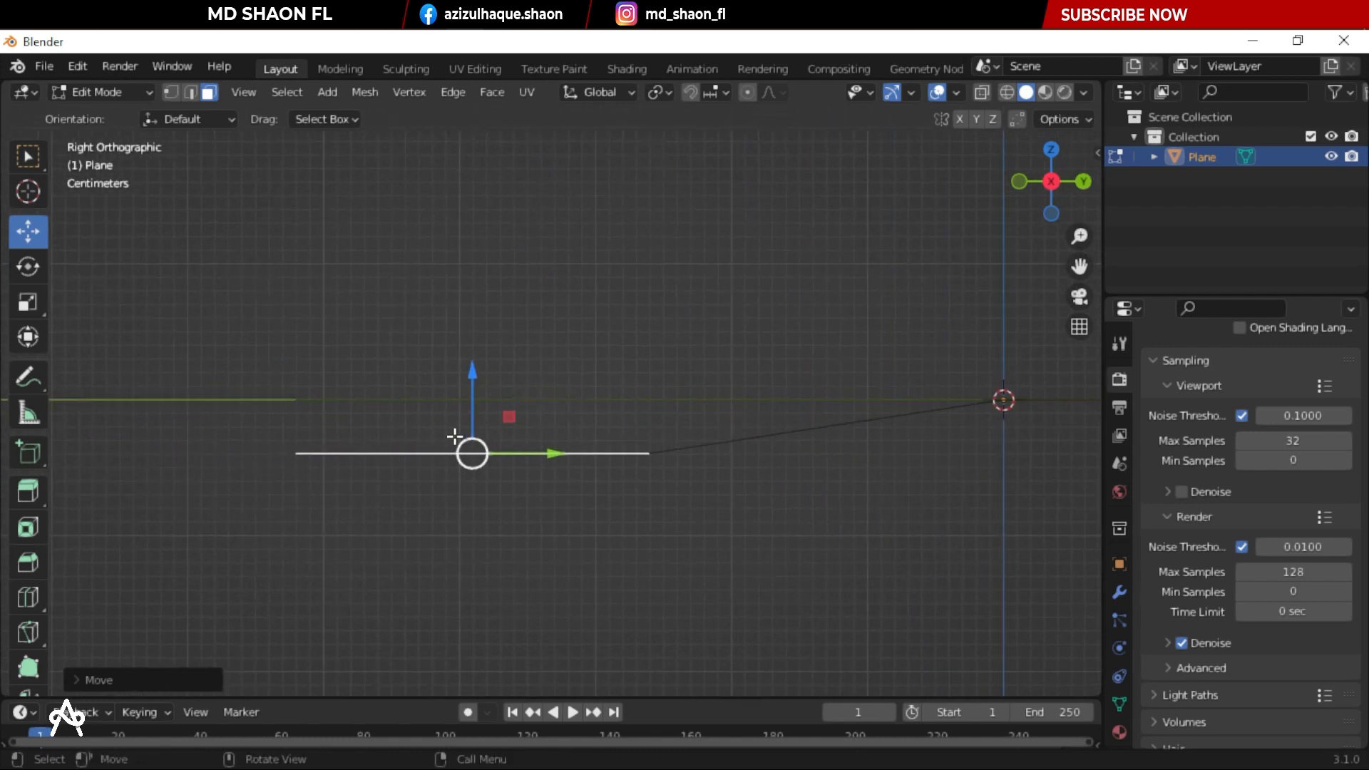
left_click(183, 681)
mouse_move(245, 606)
left_mouse_down()
mouse_move(275, 607)
mouse_move(242, 607)
left_mouse_up()
left_click(290, 610)
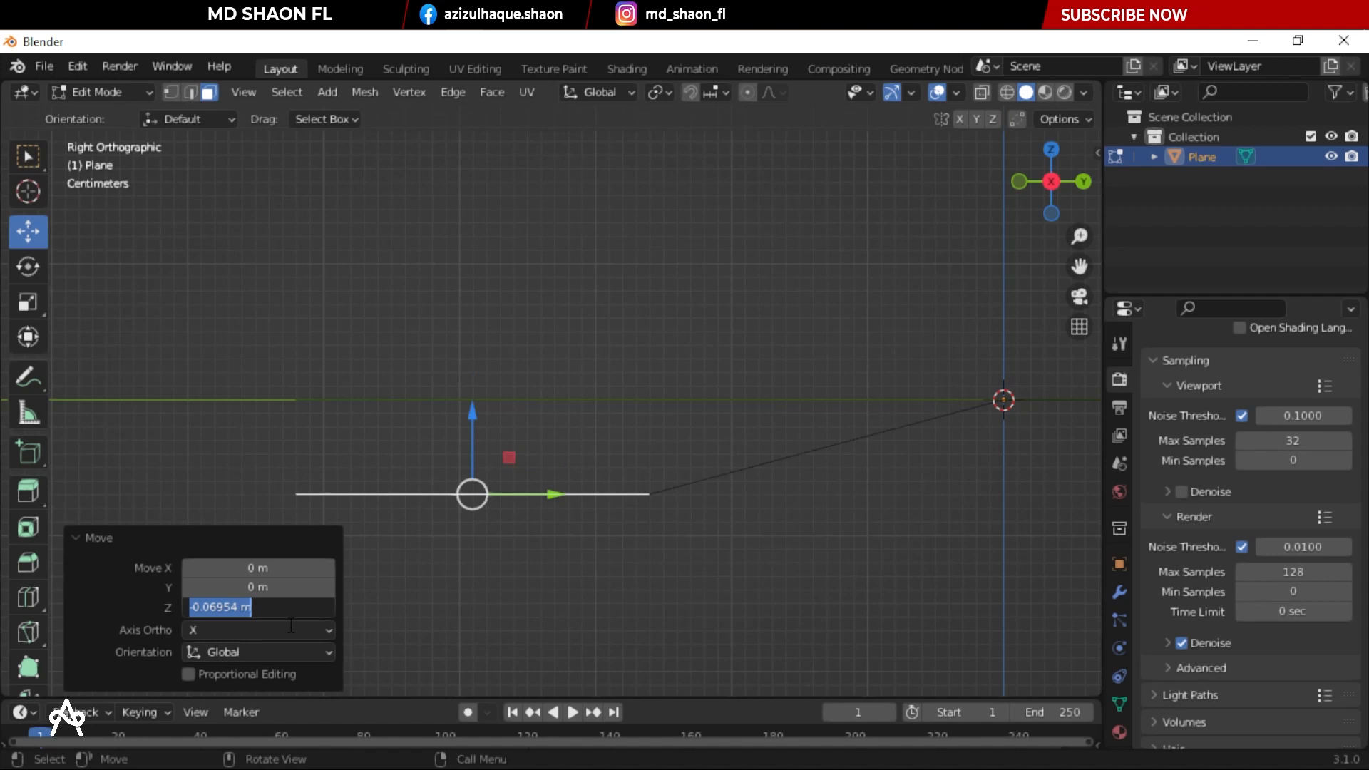
key("Left")
key("Right")
key("Right")
key("Right")
key("Right")
key("Right")
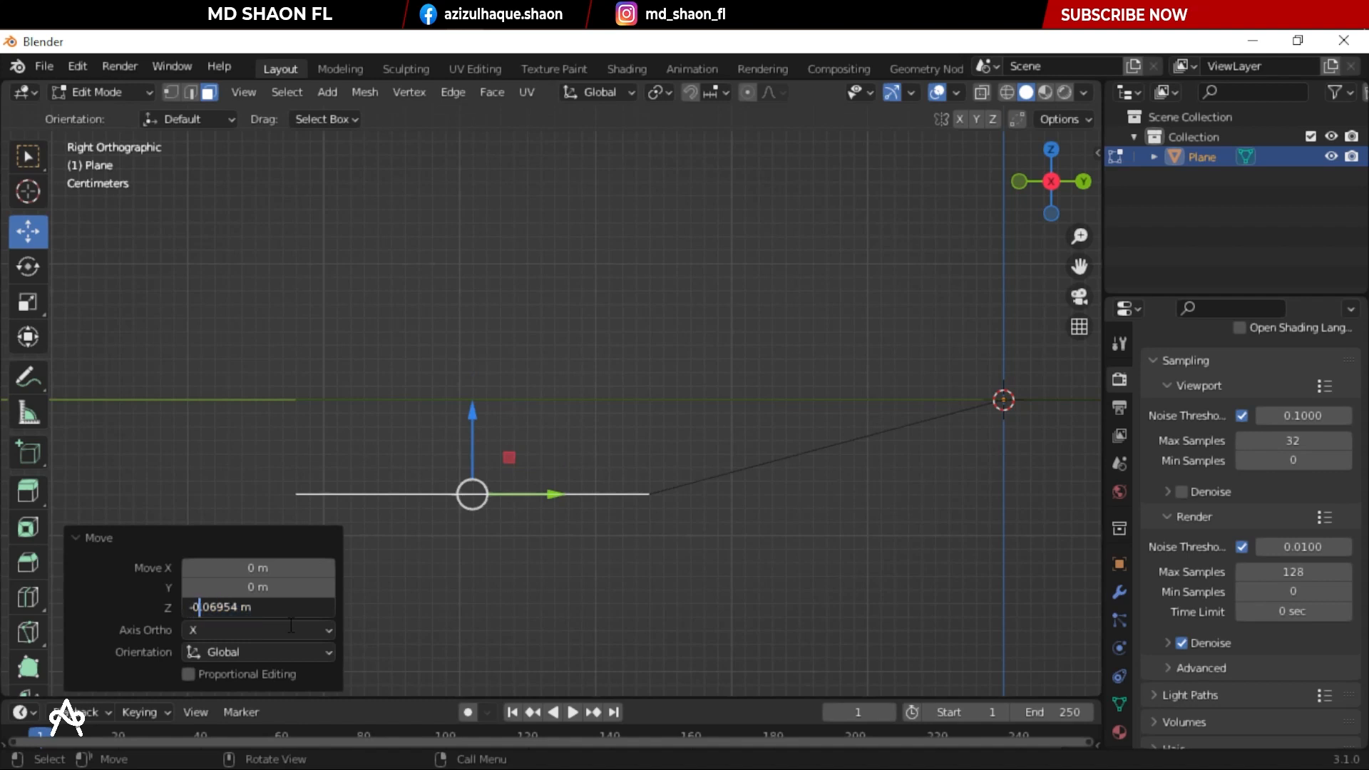
key("shift+Right")
key("shift+Right")
key("shift+Right")
key("shift+Right")
key("shift+Right")
key("BackSpace")
key("shift+Left")
key("shift+Left")
key("shift+Left")
key("shift+Left")
left_click(289, 623)
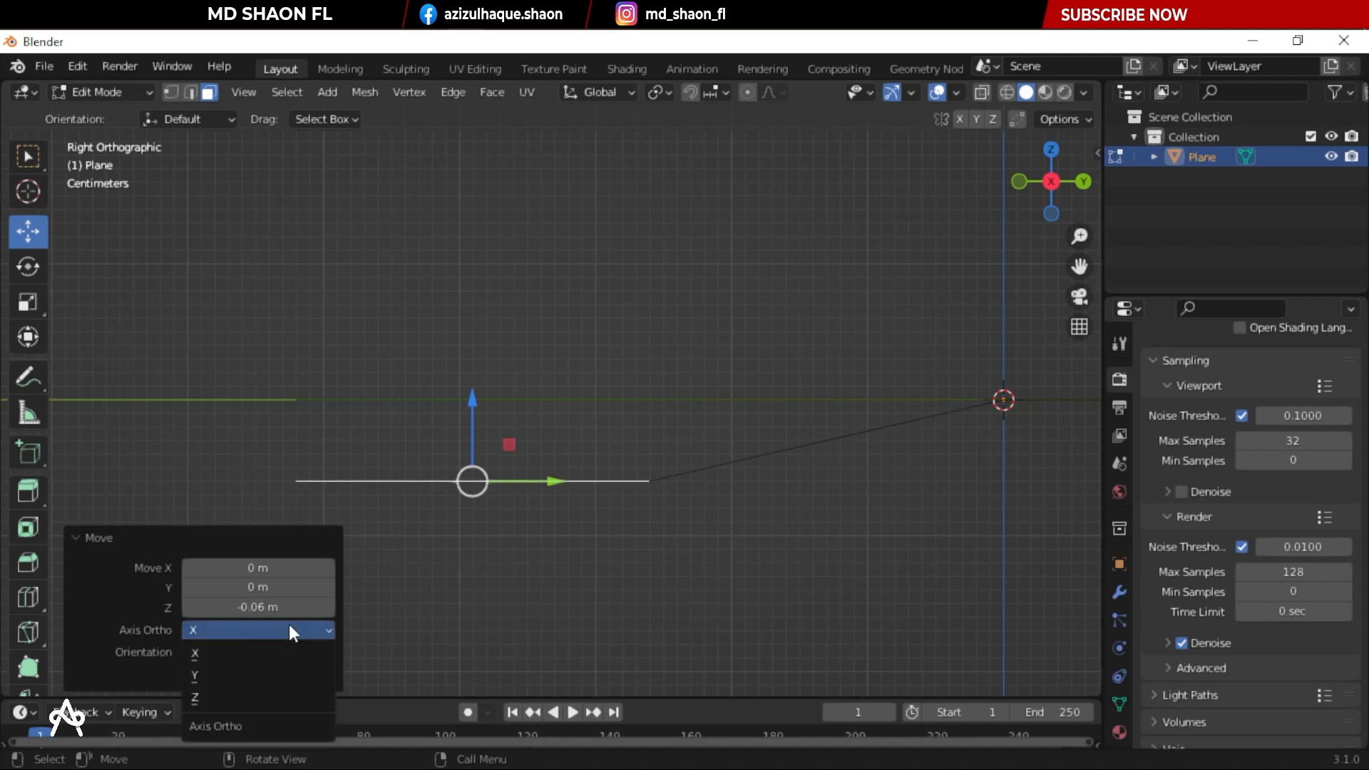
Raise the negative-Y end face of the rear strip along Z by exactly 0.06 m
middle_click_drag(226, 382, 428, 426)
scroll(428, 426, "down", 3)
left_click(465, 340)
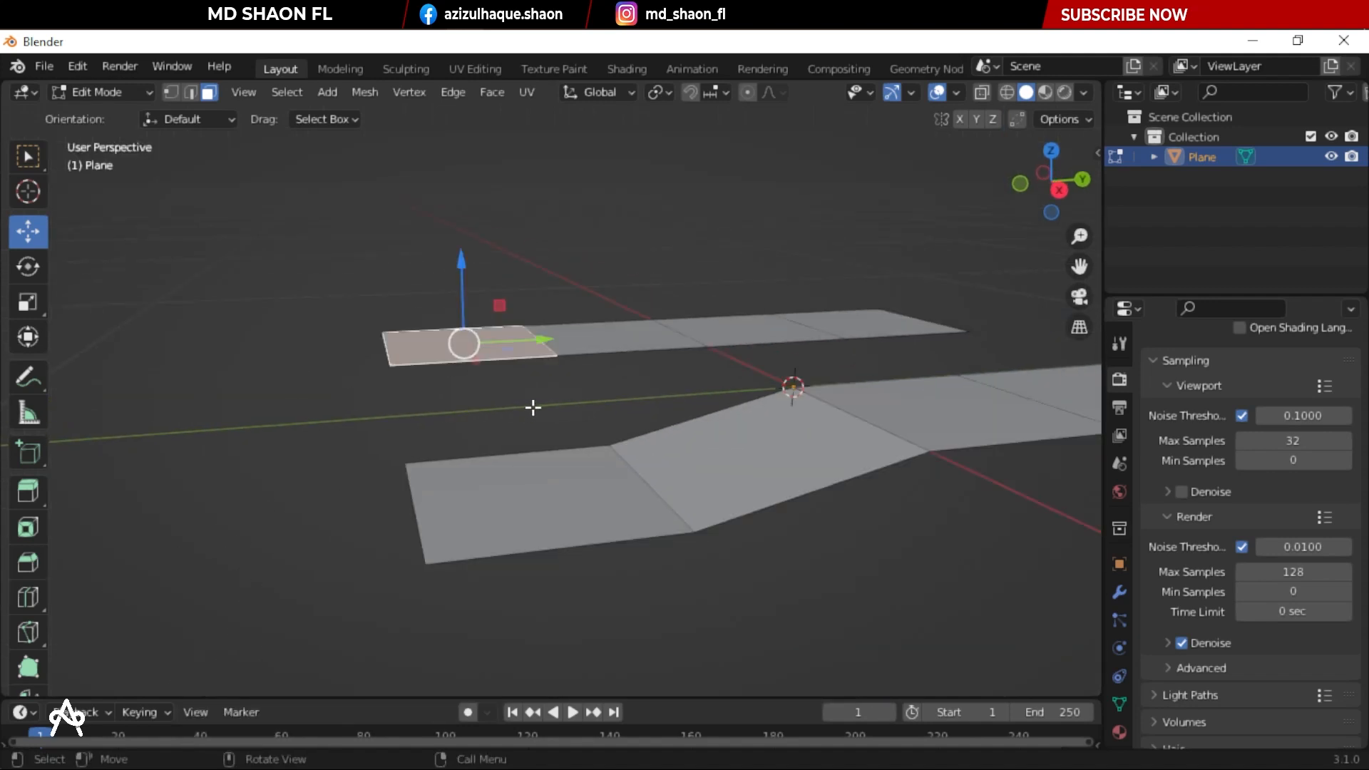
middle_click_drag(531, 406, 503, 368)
left_click_drag(500, 293, 504, 275)
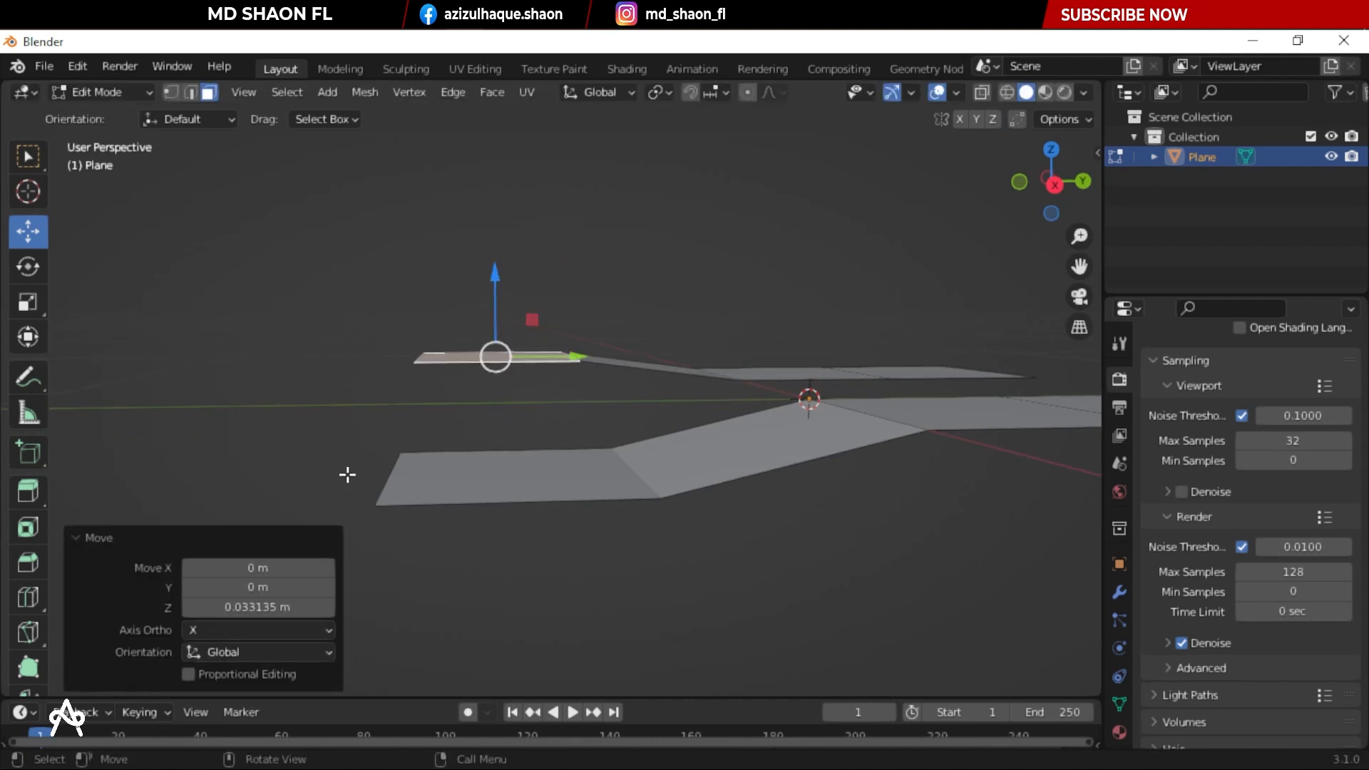
left_click(305, 608)
type(".06")
key("Return")
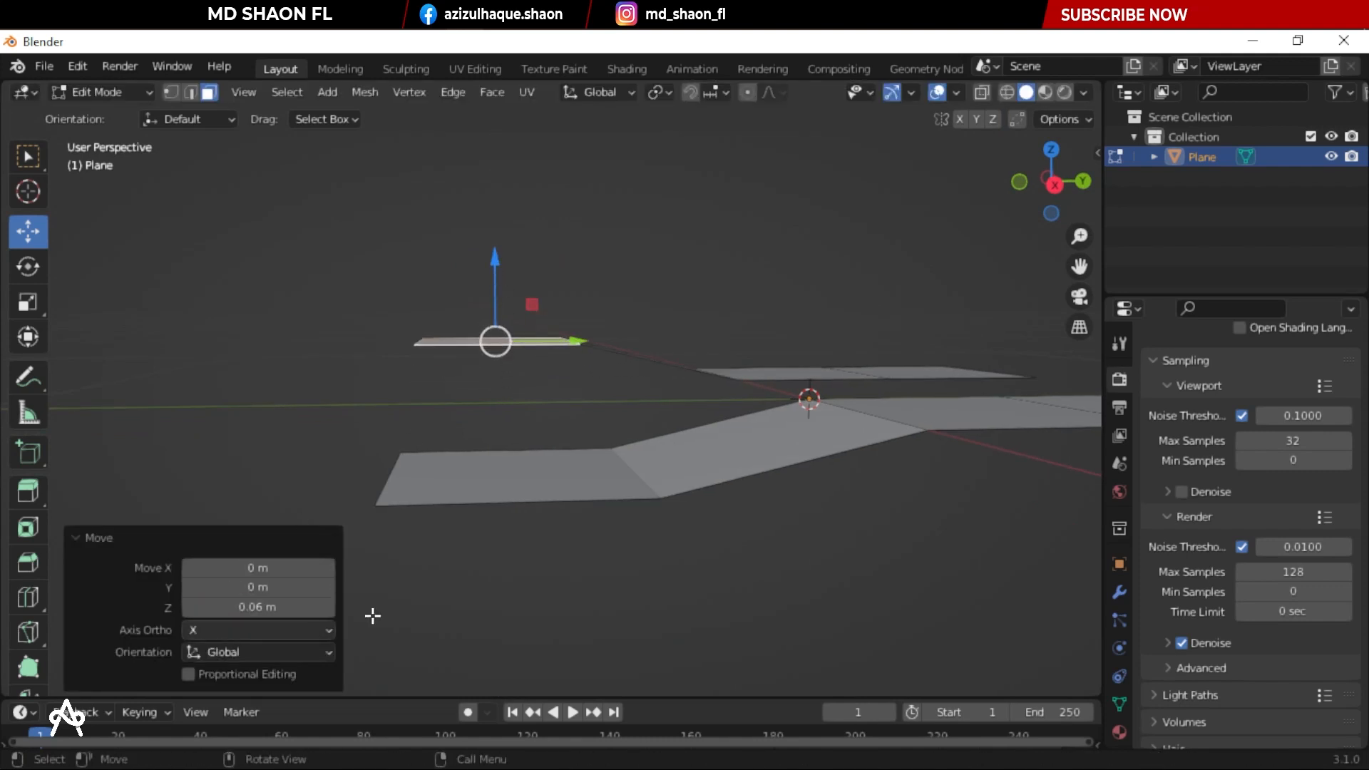
Lower the outer edge of the rear strip's raised end face along Z by about 0.049 m and check it from the right side
middle_click_drag(508, 512, 265, 389)
middle_click_drag(423, 327, 407, 411)
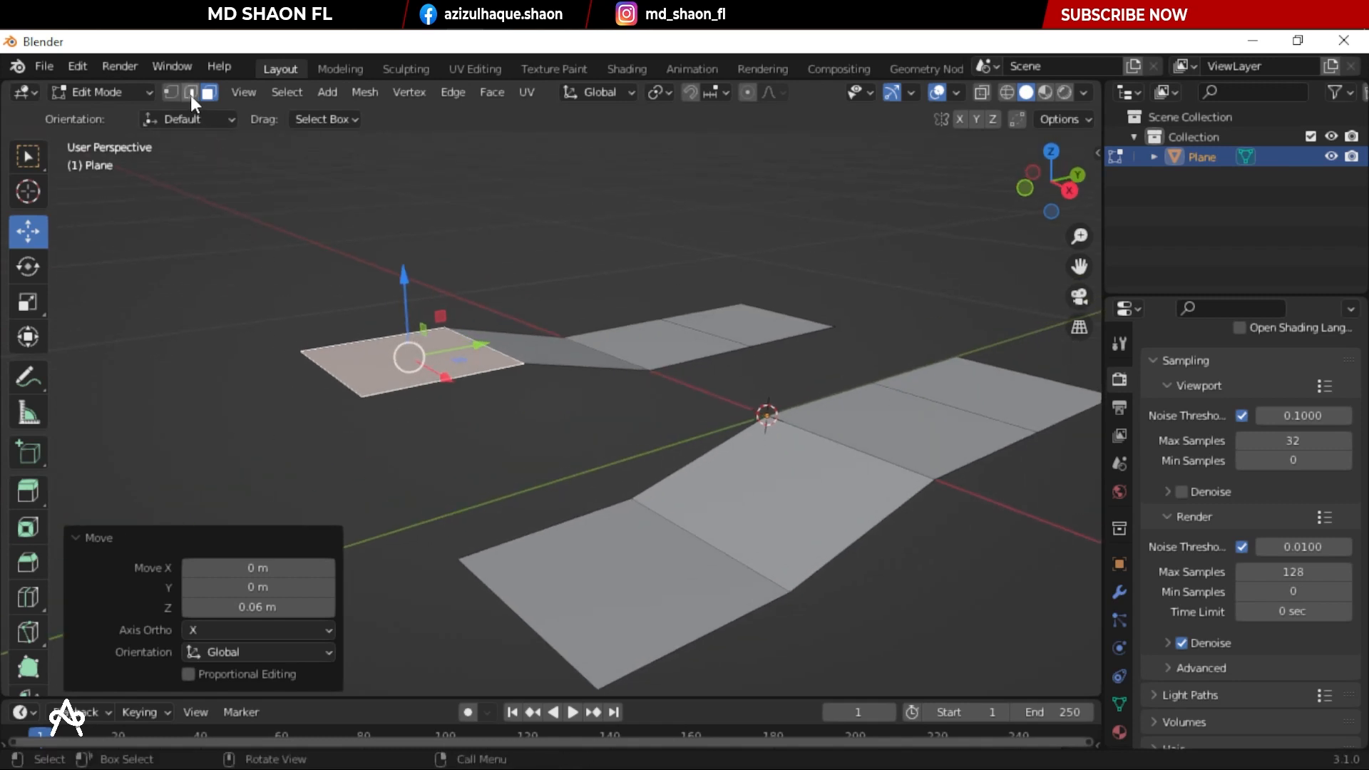
left_click(190, 94)
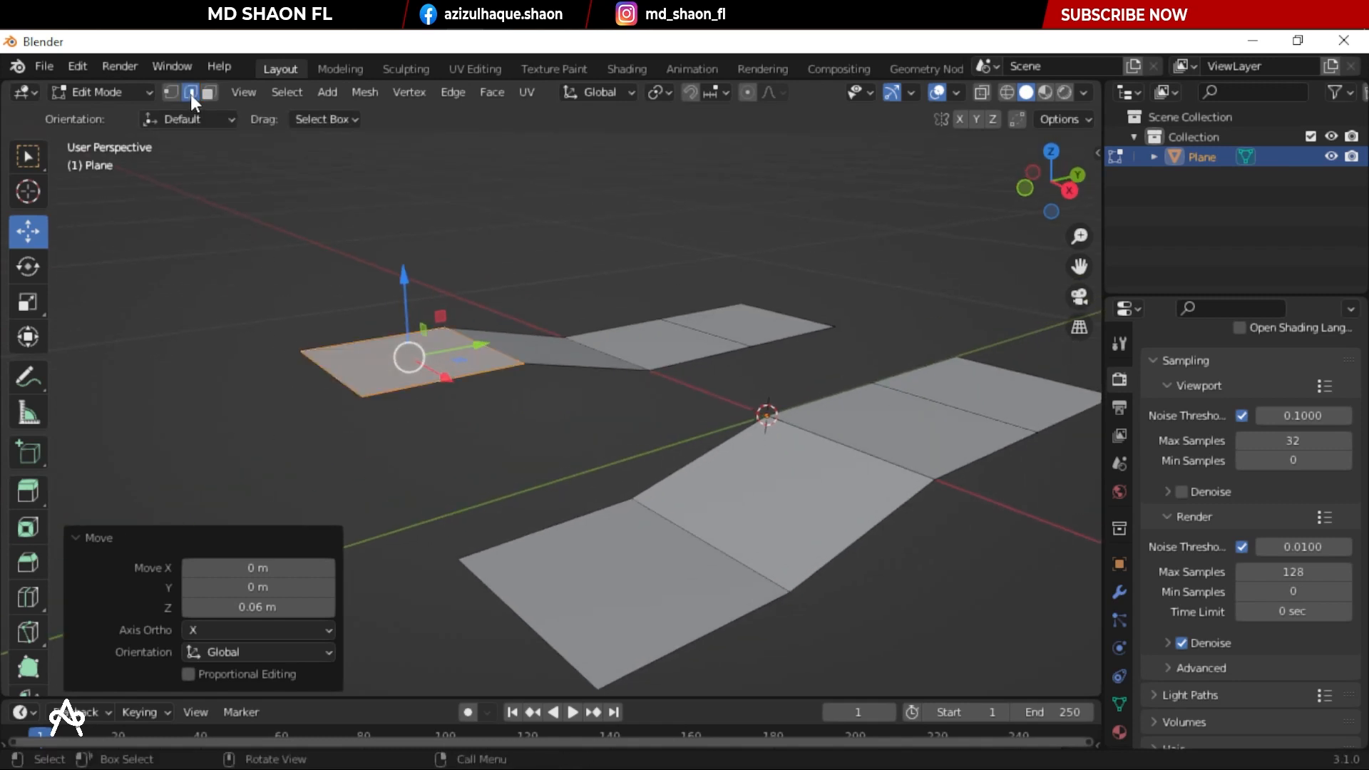
left_click(340, 384)
middle_click_drag(483, 601, 265, 248)
left_click_drag(300, 255, 314, 296)
key("KP_3")
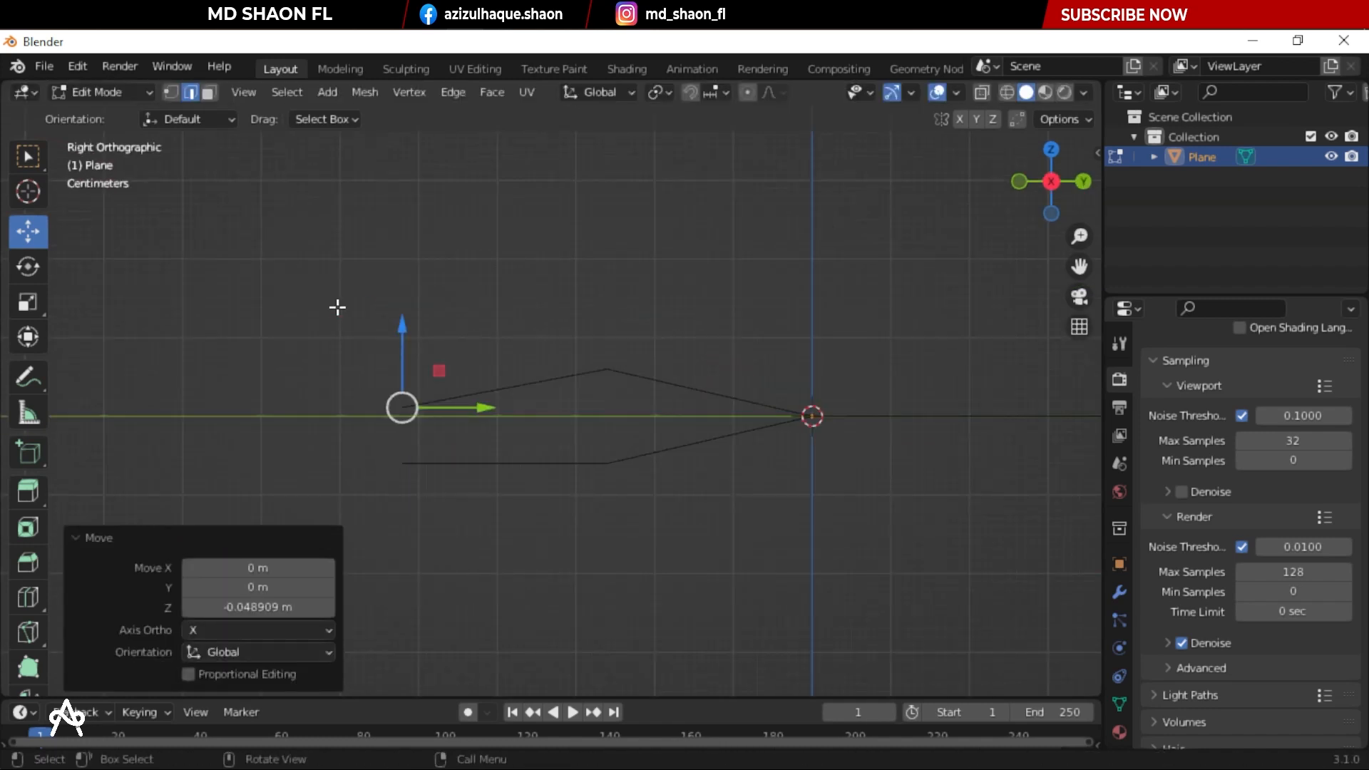
Set the Z offset of the rear strip's outer edge move to exactly -0.03 m
left_click(260, 605)
left_click(261, 605)
key("shift+Left")
key("shift+Left")
key("shift+Left")
key("shift+Left")
key("shift+Left")
key("shift+Left")
key("shift+Left")
key("shift+Left")
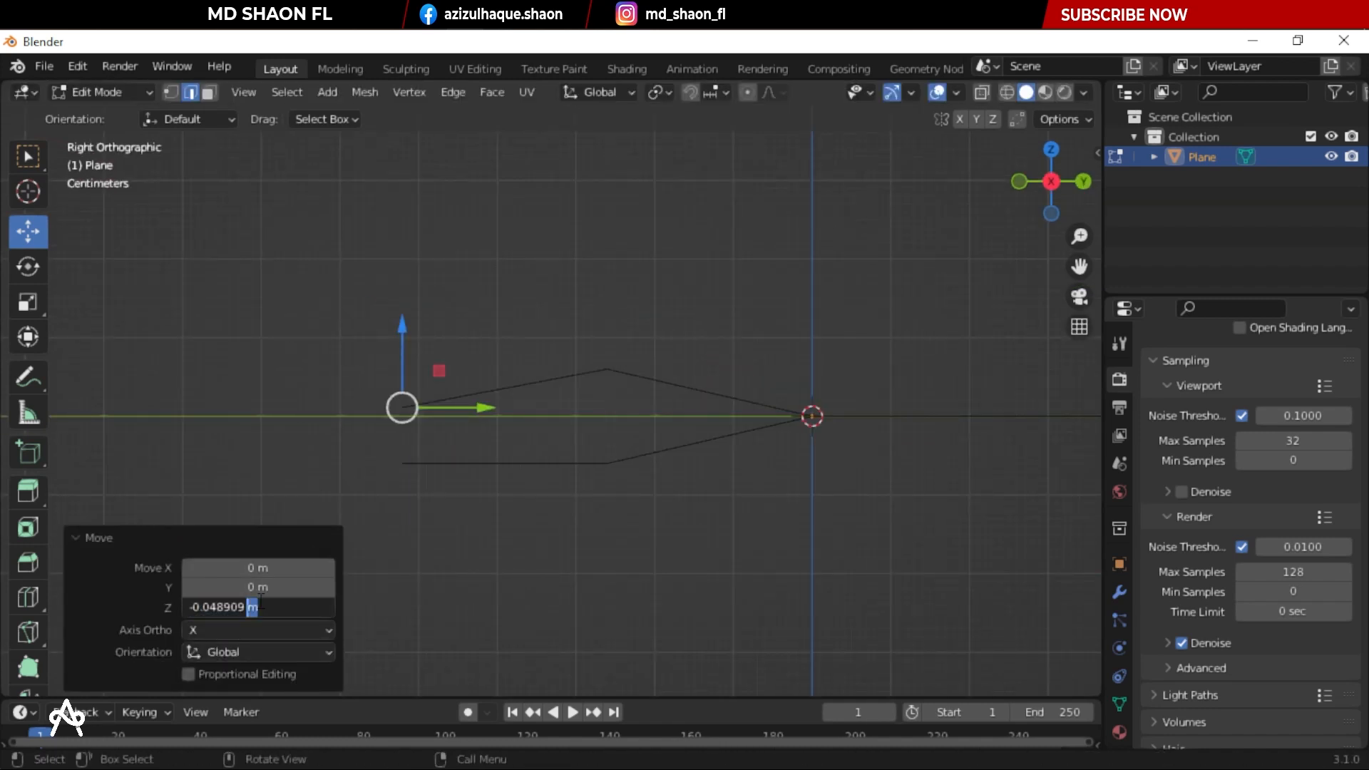
key("BackSpace")
type("3")
key("Return")
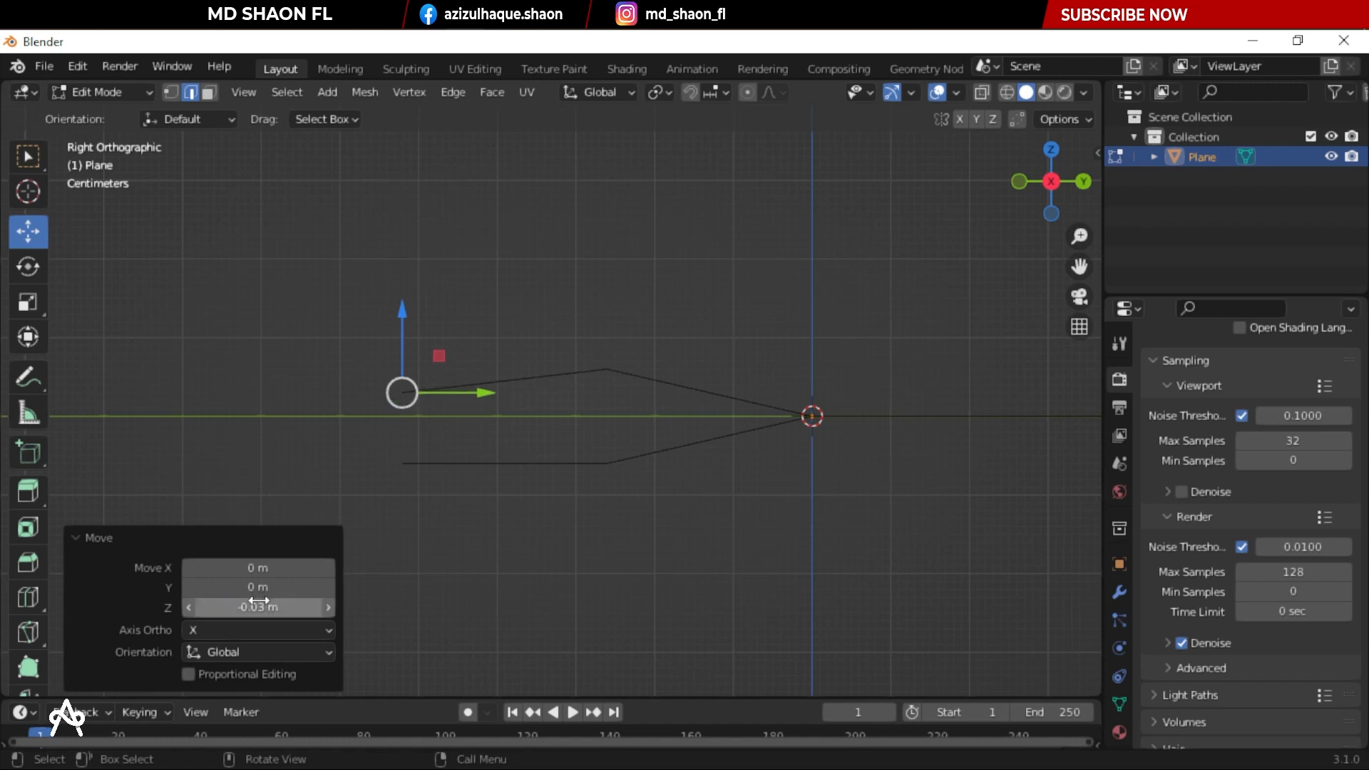
Raise the outer edge of the front strip's lowered negative-Y end face along Z by exactly 0.03 m
middle_click_drag(397, 444, 520, 544)
left_click(485, 552)
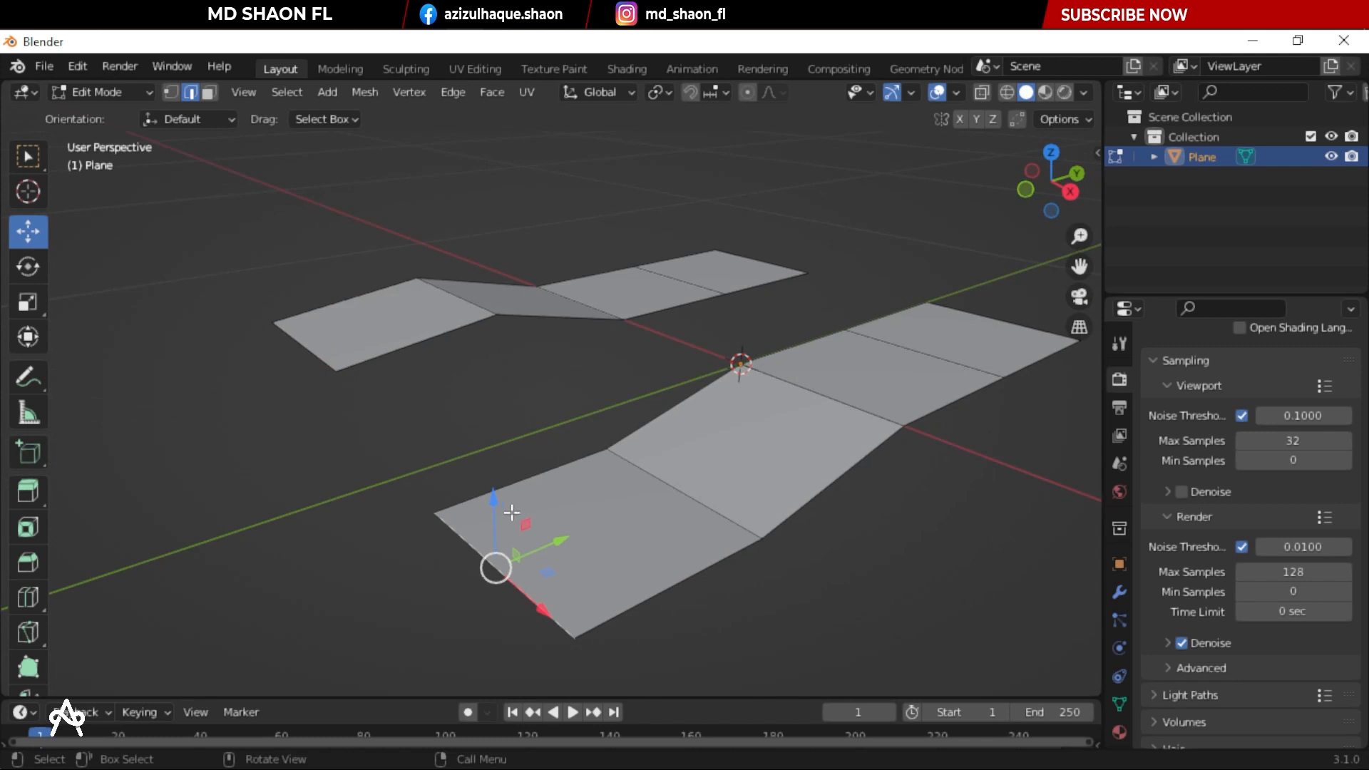
left_click_drag(493, 505, 495, 485)
left_click(265, 608)
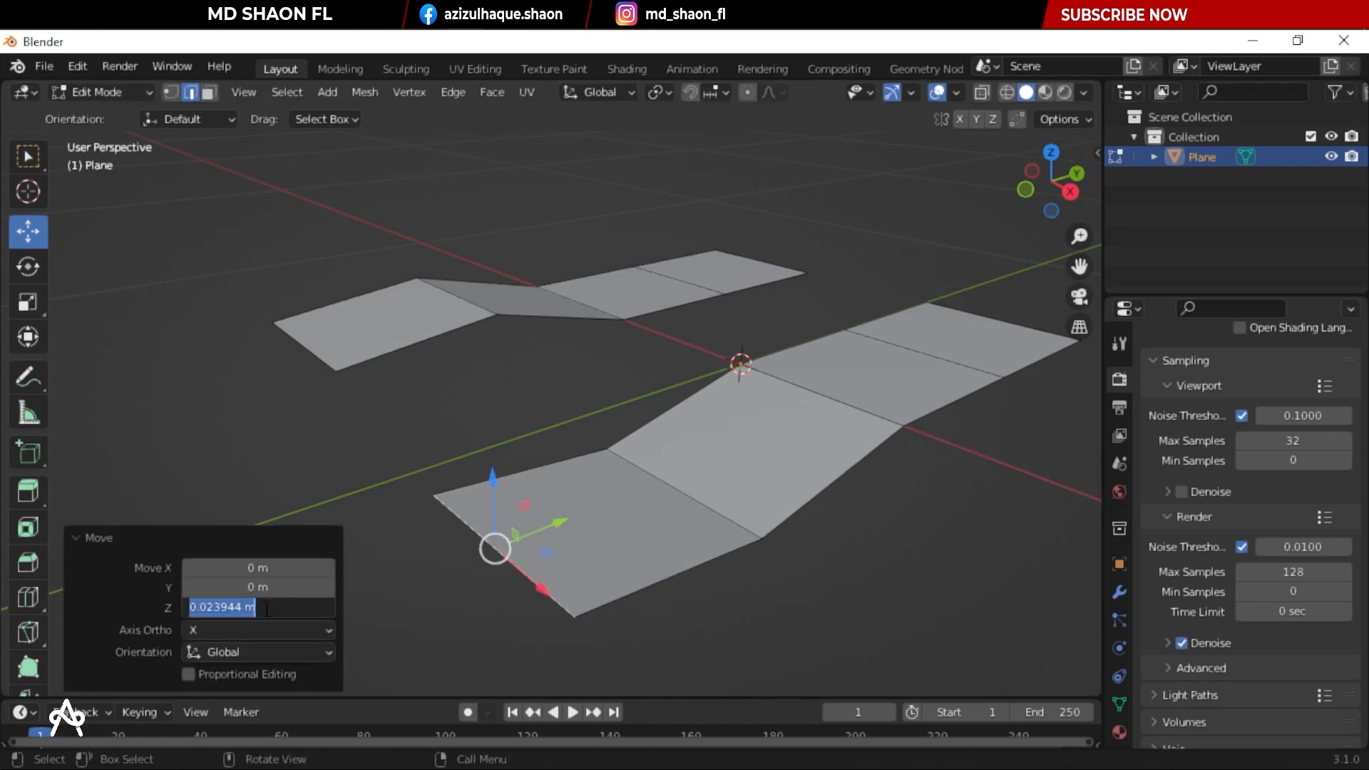
key("shift+Left")
key("shift+Left")
key("Right")
key("Left")
key("Right")
key("End")
key("shift+Left")
key("shift+Left")
key("shift+Left")
key("shift+Left")
key("shift+Left")
key("shift+Left")
key("shift+Left")
key("shift+Left")
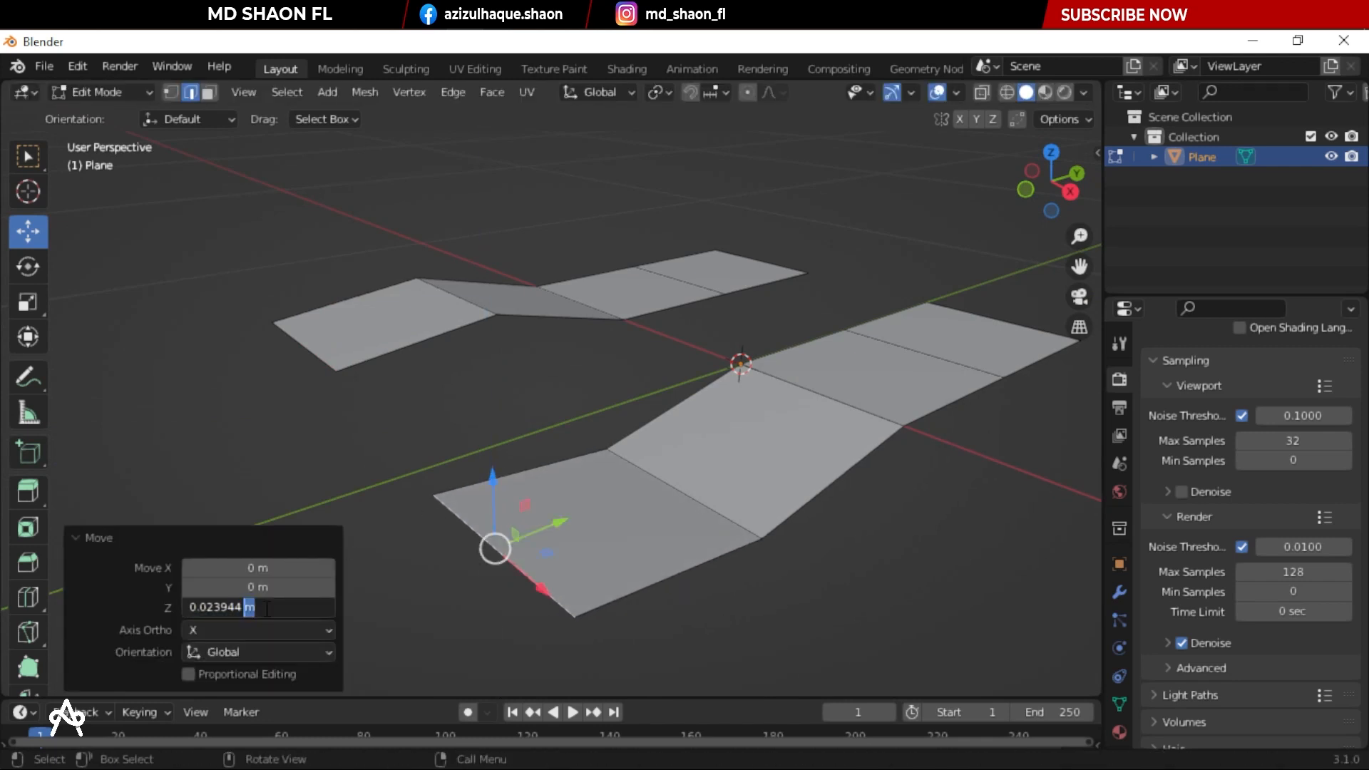
type("03")
key("Return")
Raise the crosswise edge midway along the front strip's flat positive-Y half by 0.03 m along Z
scroll(615, 295, "down", 5)
middle_click_drag(611, 287, 776, 428)
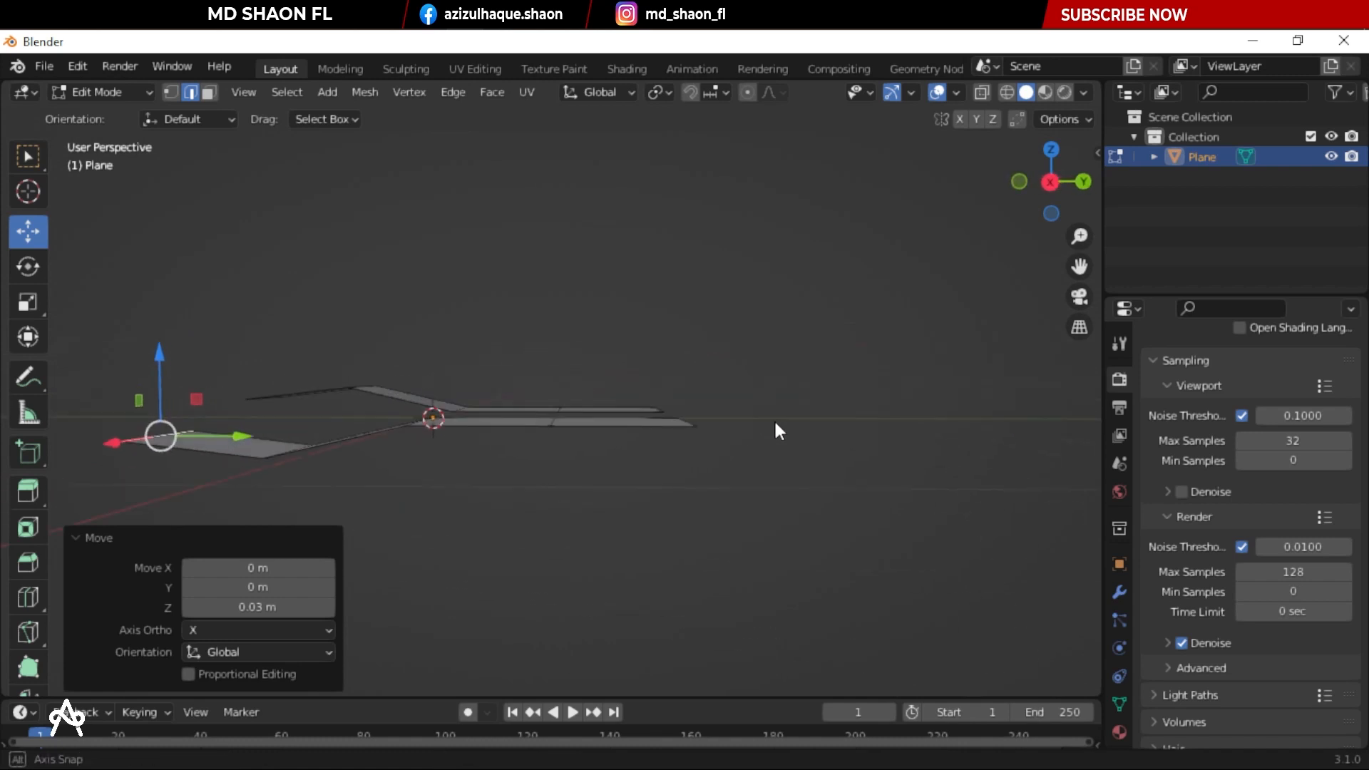
middle_click_drag(568, 427, 605, 465)
left_click(561, 435)
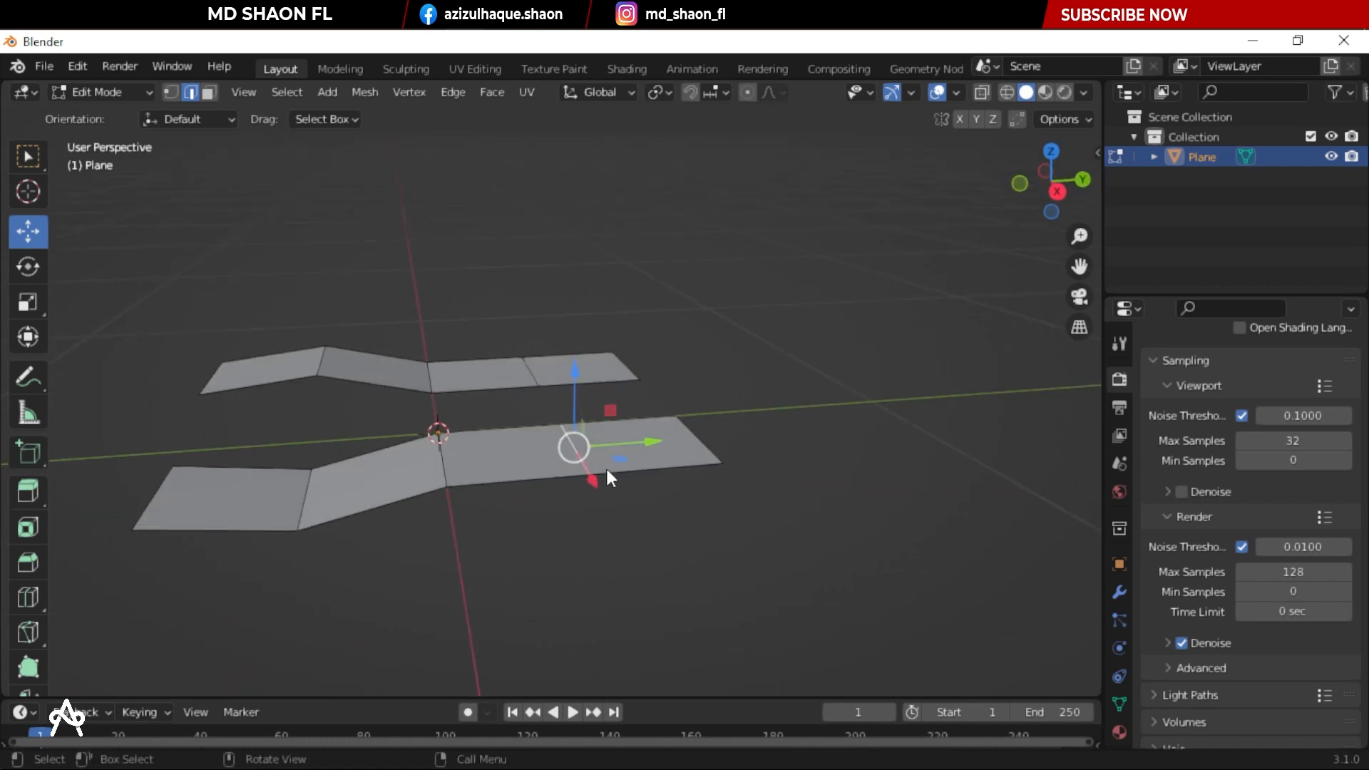
left_click_drag(578, 387, 582, 345)
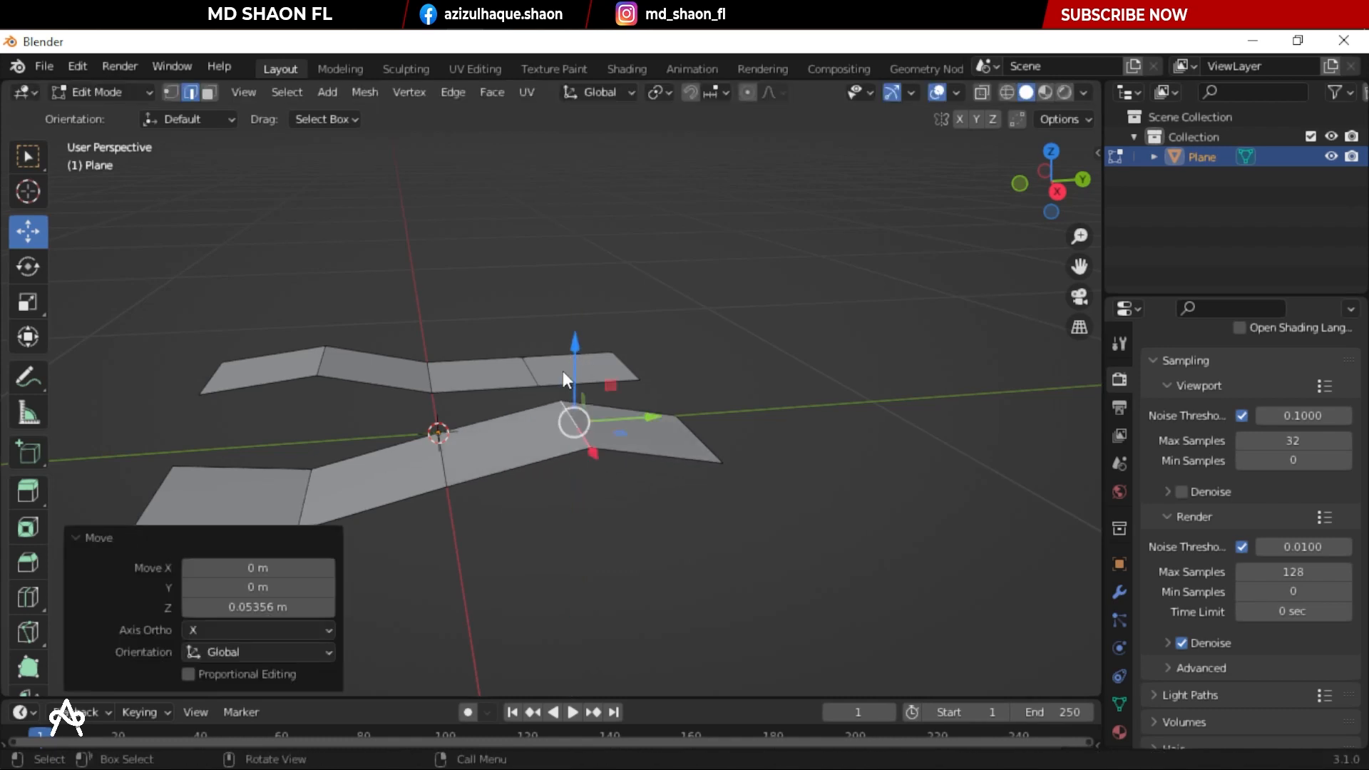
left_click(242, 607)
key("End")
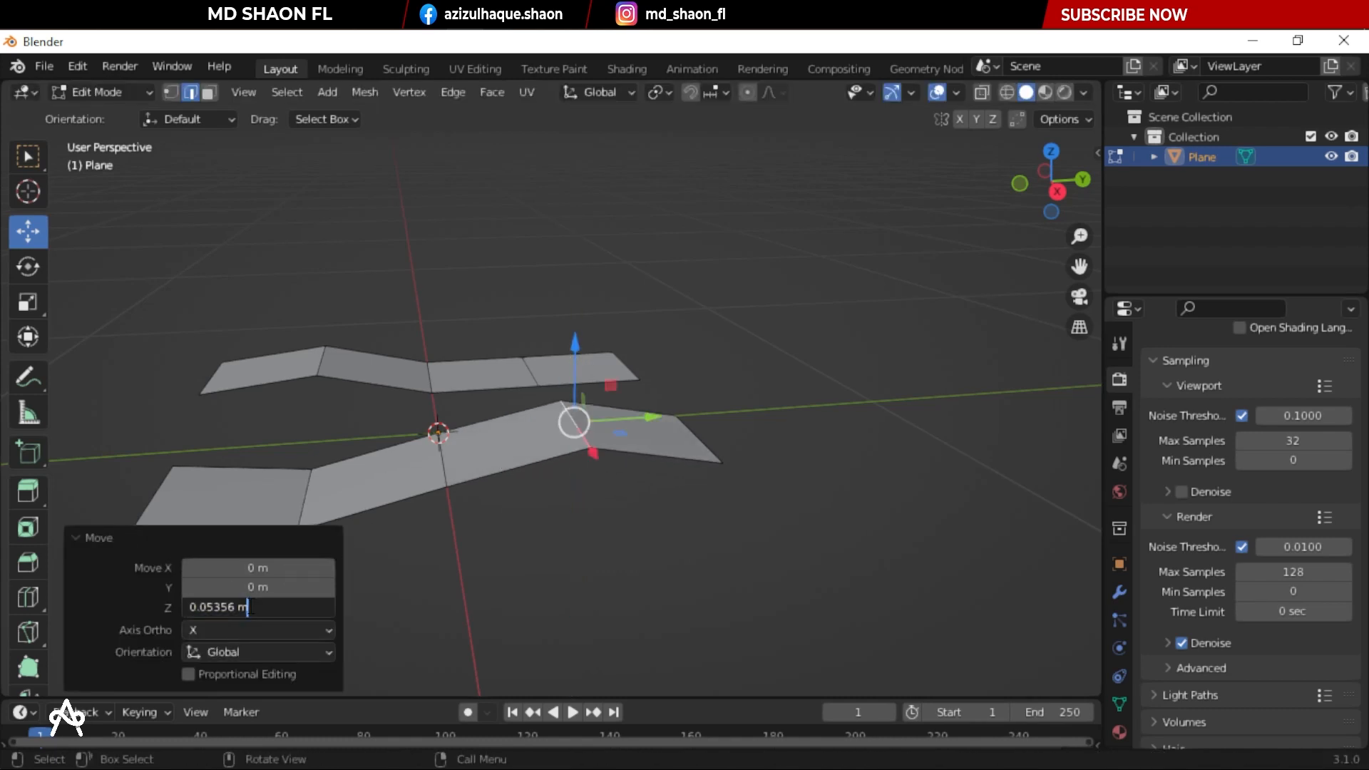
key("shift+Left")
key("shift+Left")
key("shift+Left")
key("shift+Left")
key("shift+Left")
key("shift+Left")
type("3")
key("Return")
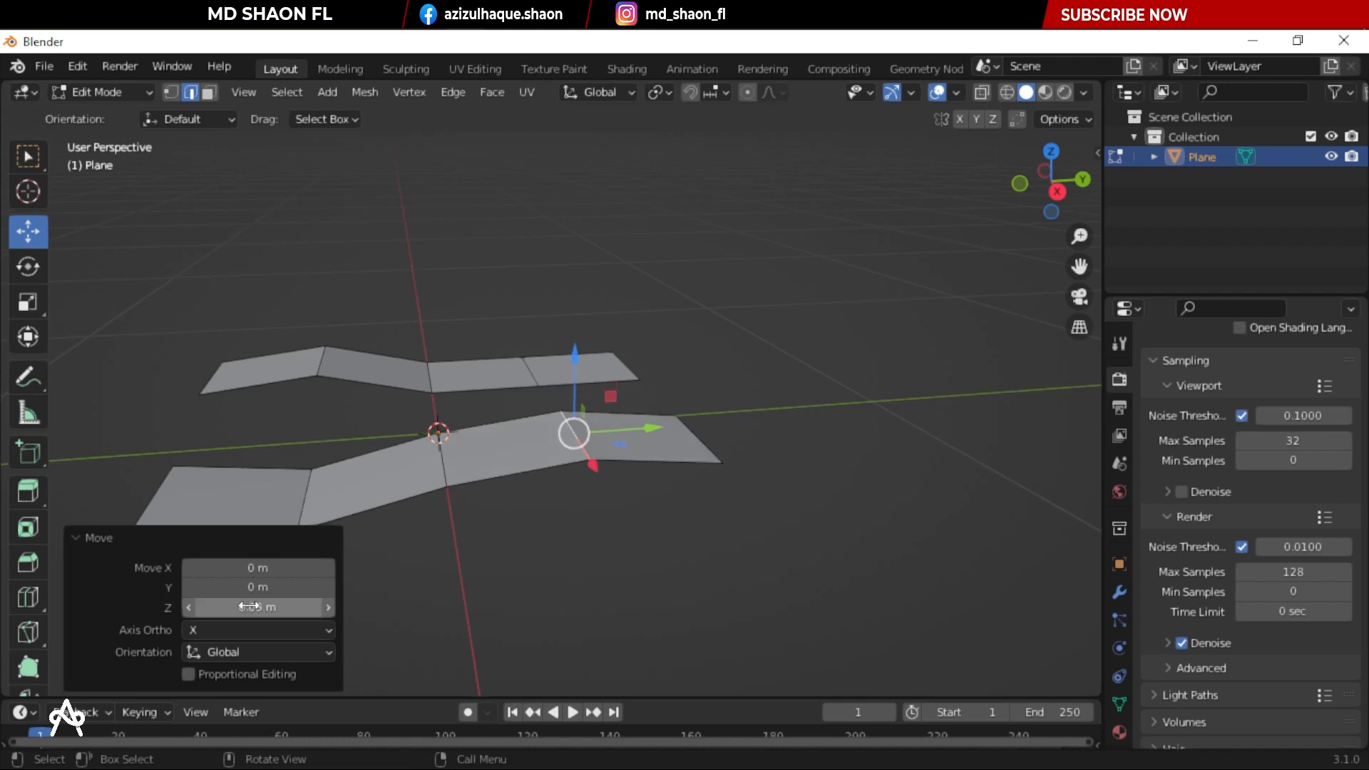
Check the raised edge from the right side and set its Z move offset to 0.04 m
key("KP_3")
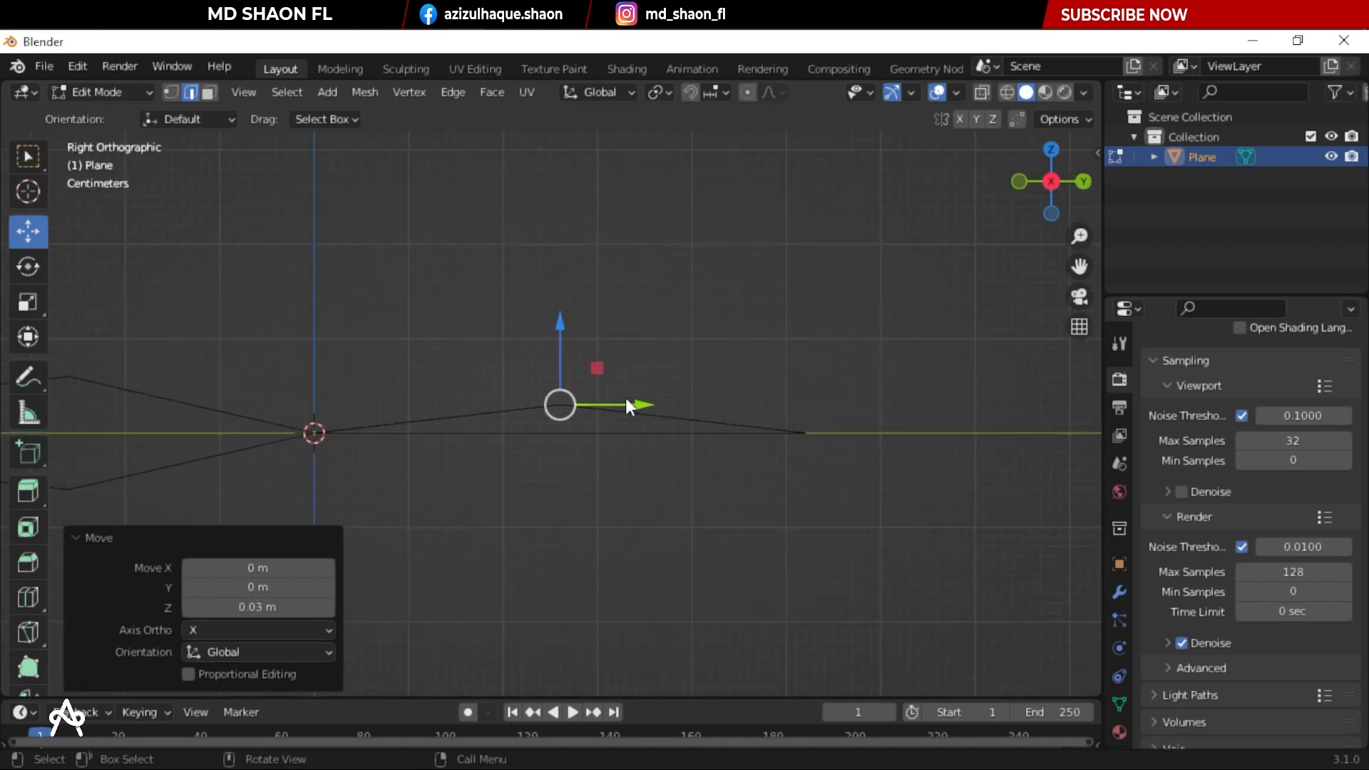
middle_click_drag(627, 400, 613, 499)
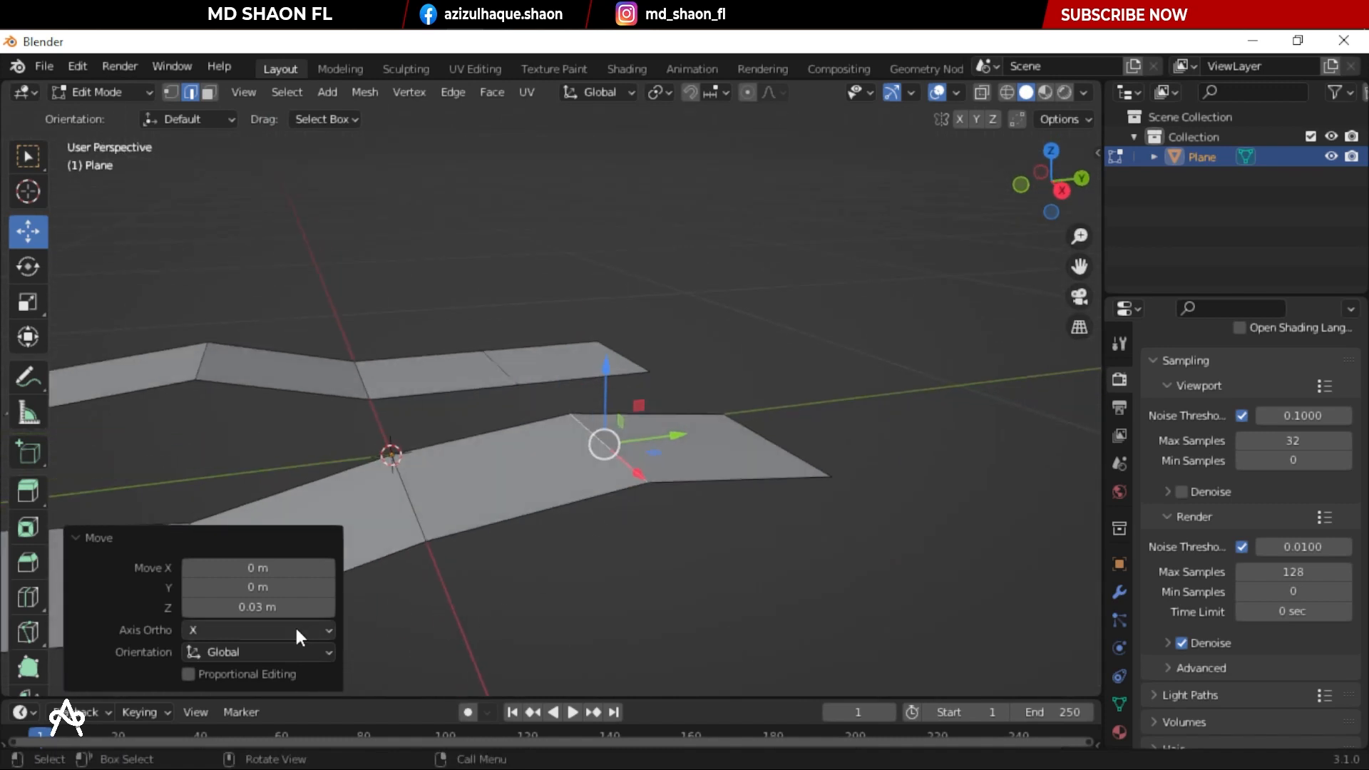
left_click(251, 607)
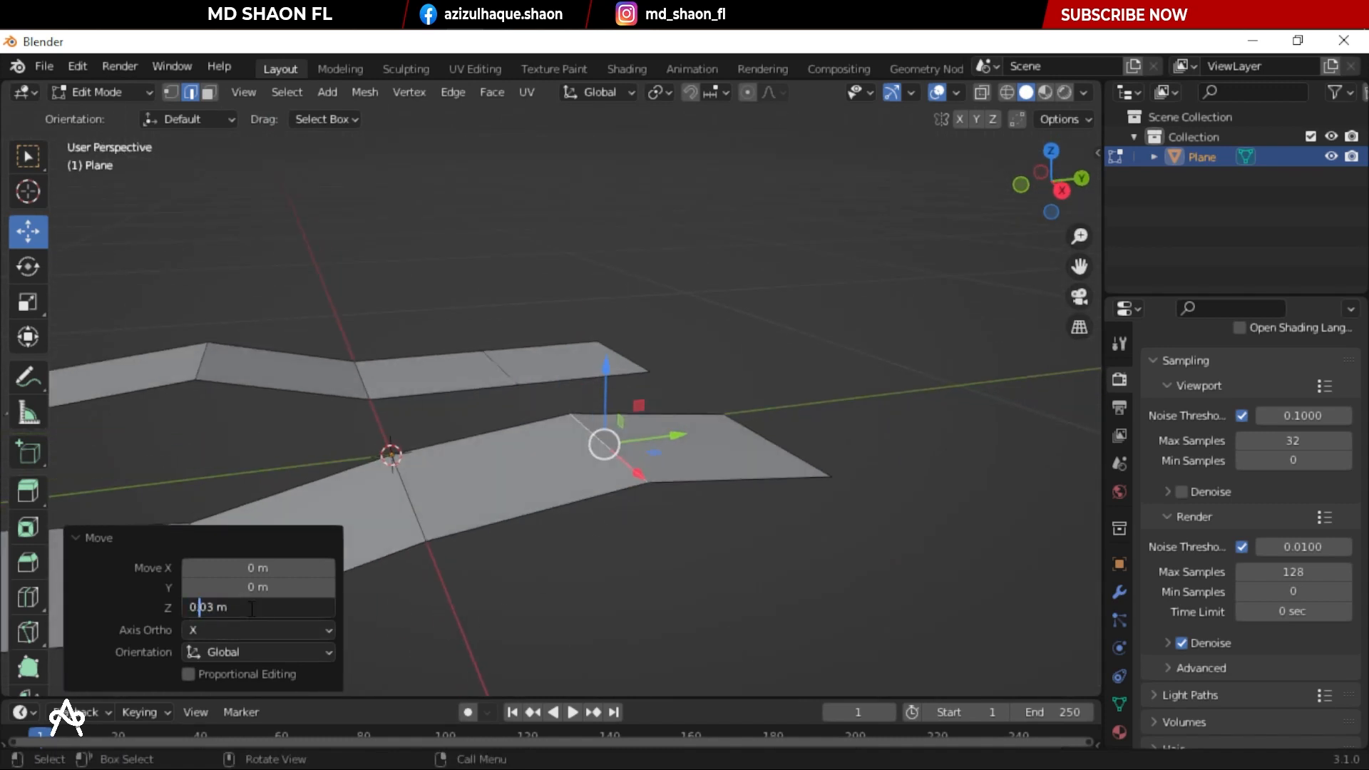
key("Return")
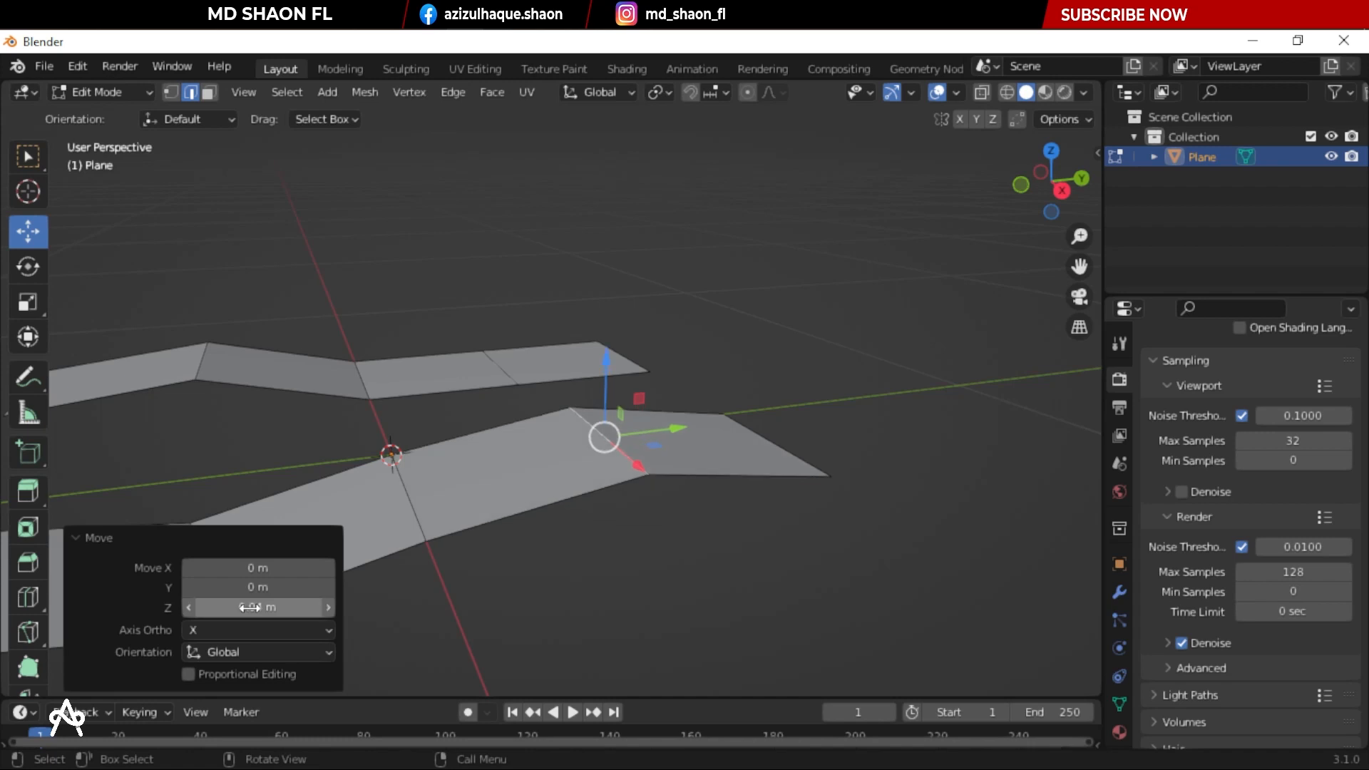
Lower the matching crosswise edge in the rear strip's positive-Y half along Z by exactly 0.04 m
middle_click_drag(474, 477, 727, 447)
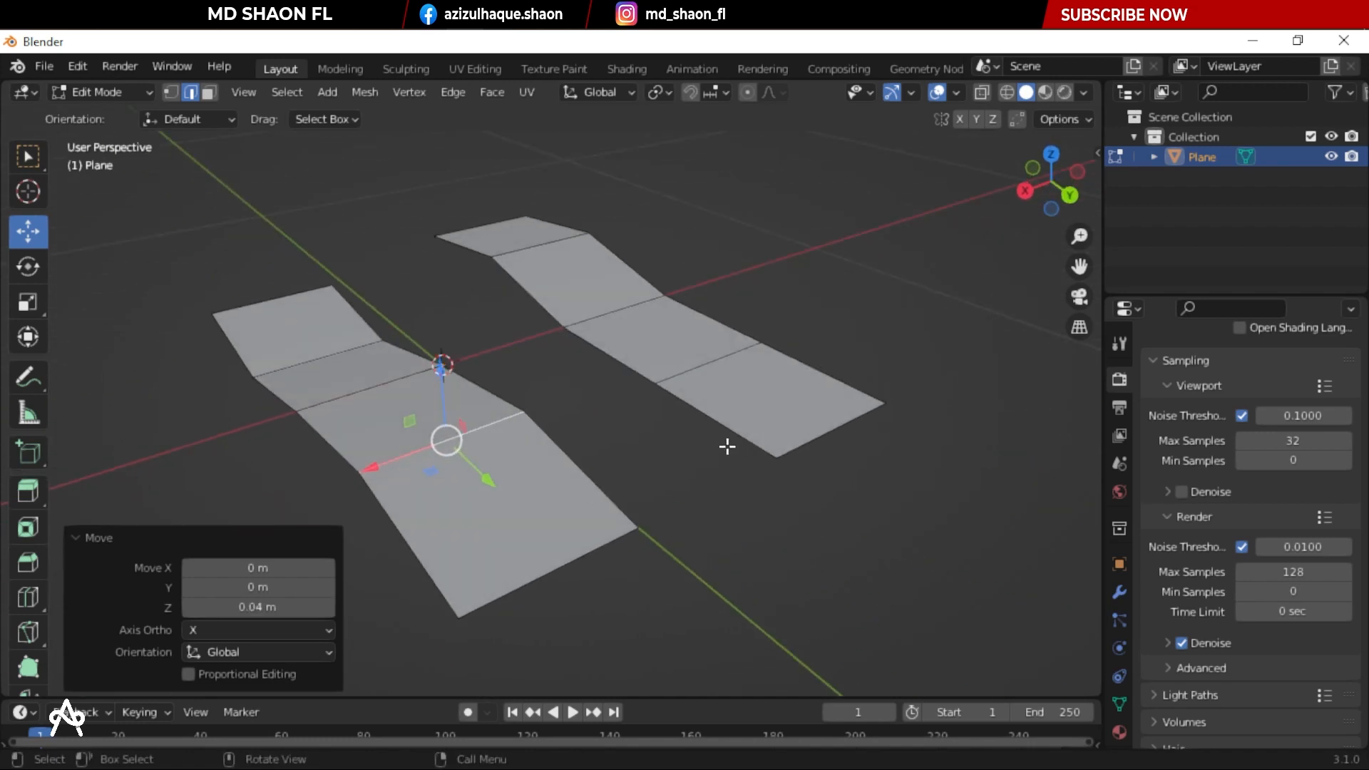
left_click(700, 363)
left_click_drag(726, 291, 718, 317)
left_click(326, 608)
key("Right")
key("shift+Left")
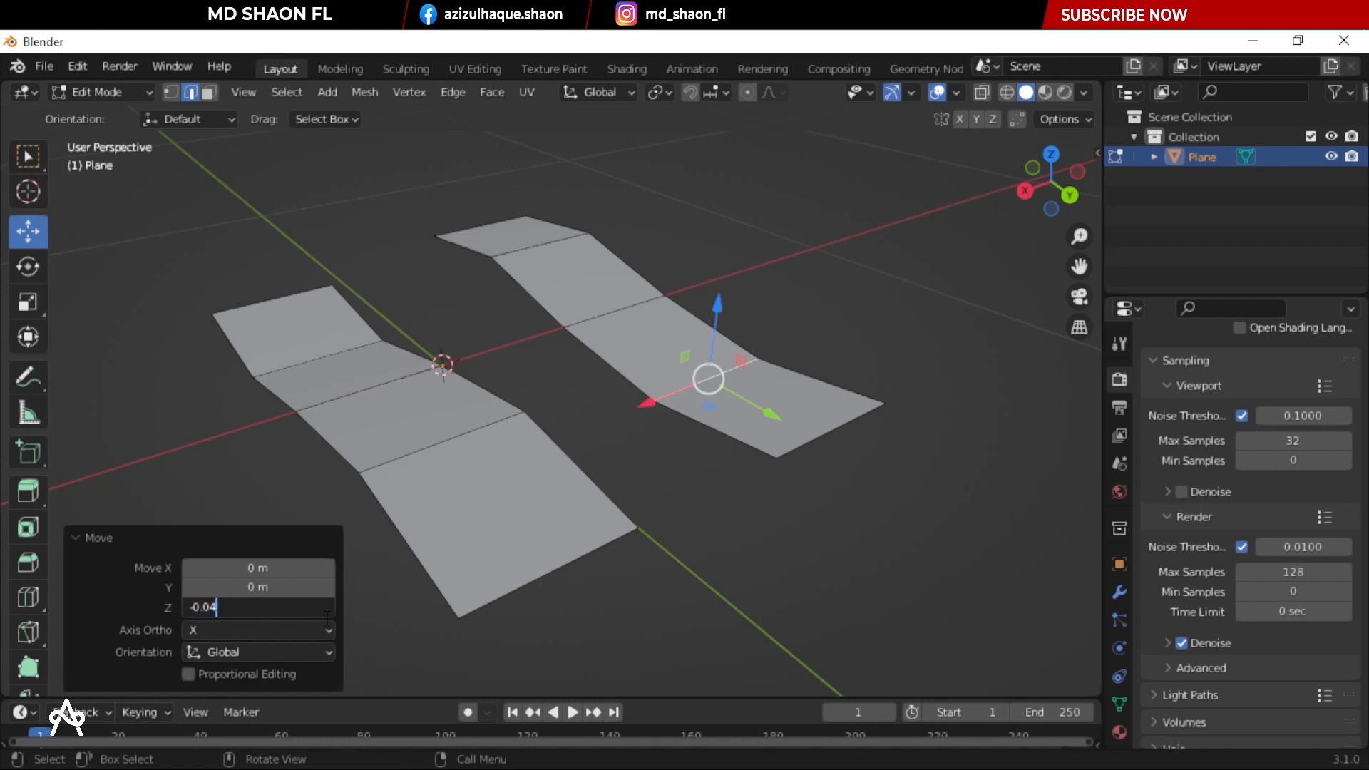
key("Return")
Select the whole mesh, leave Edit Mode and inspect both strips in the top orthographic view
middle_click_drag(727, 496, 592, 443)
key("a")
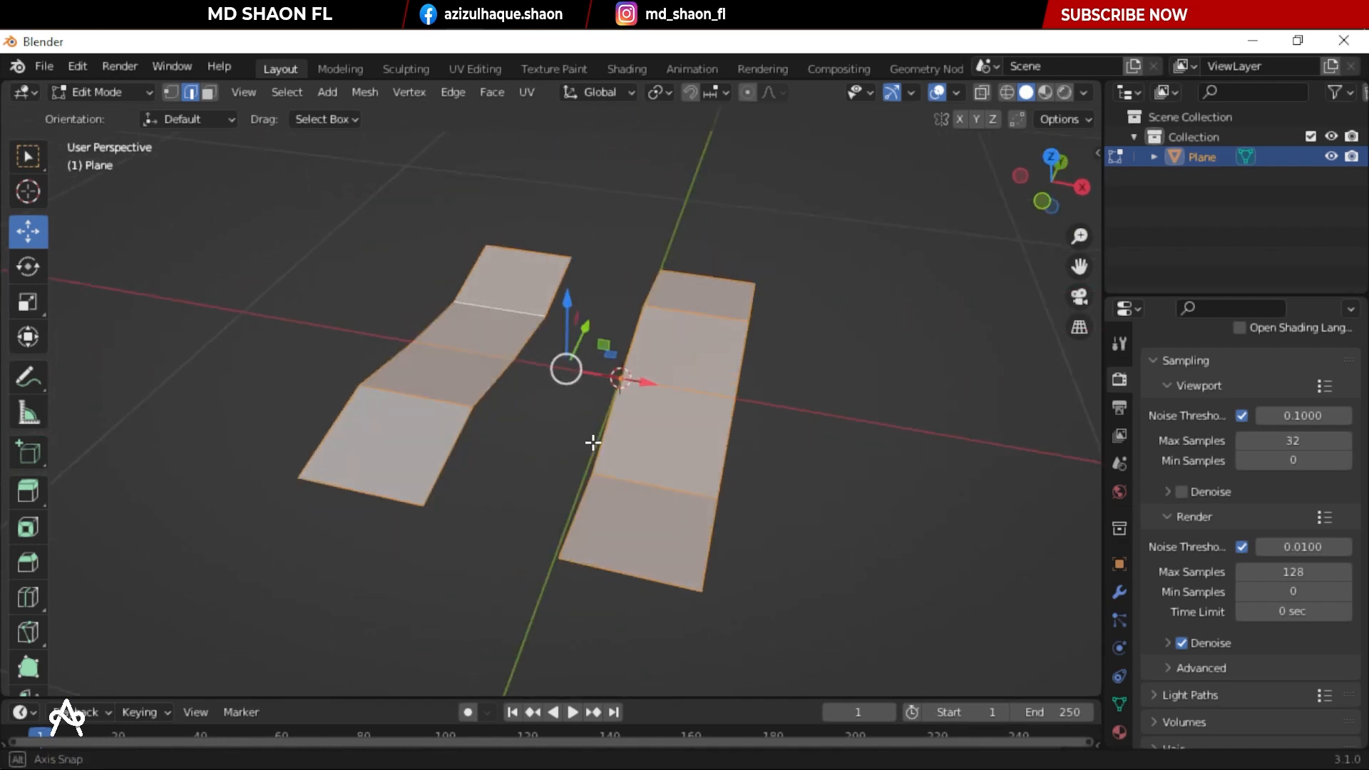
key("KP_7")
middle_click_drag(427, 424, 523, 443, "shift")
key("Tab")
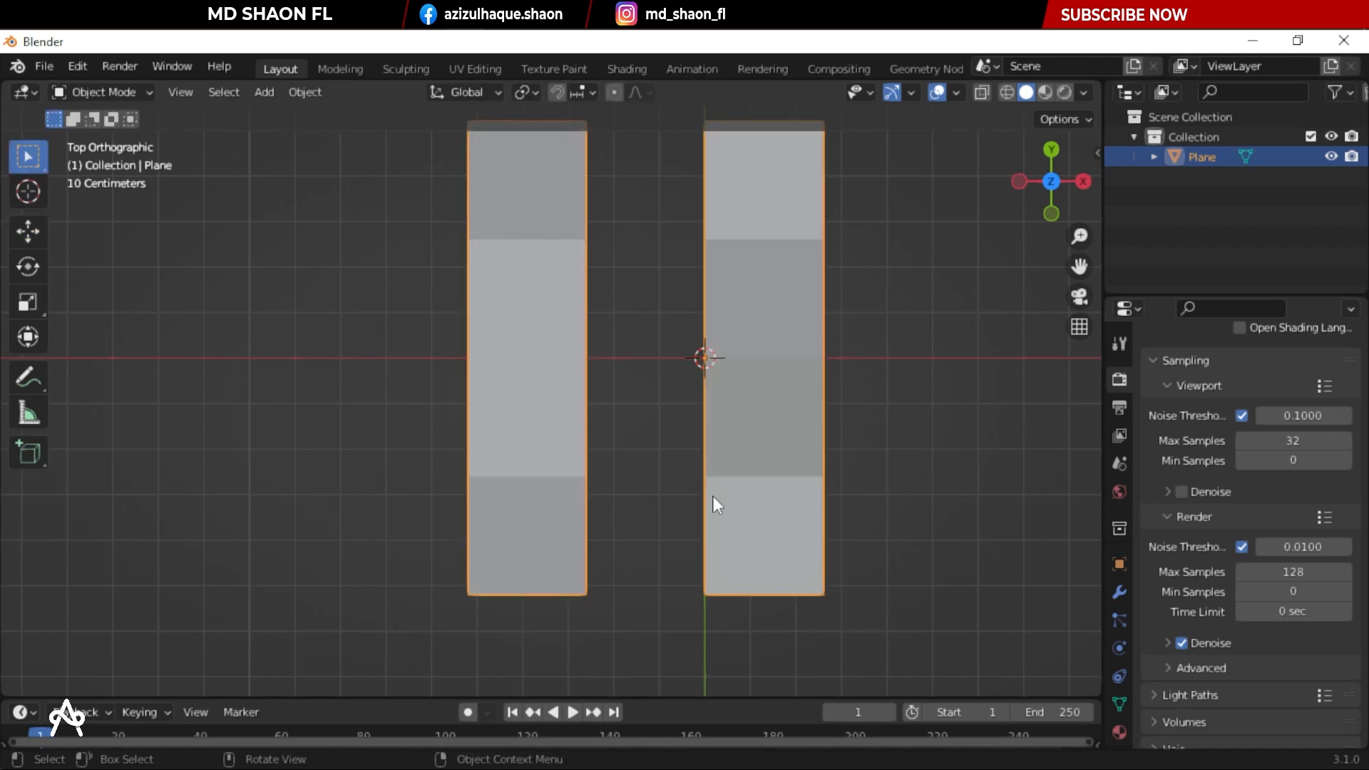
middle_click_drag(712, 504, 666, 464, "shift")
key("Tab")
key("Tab")
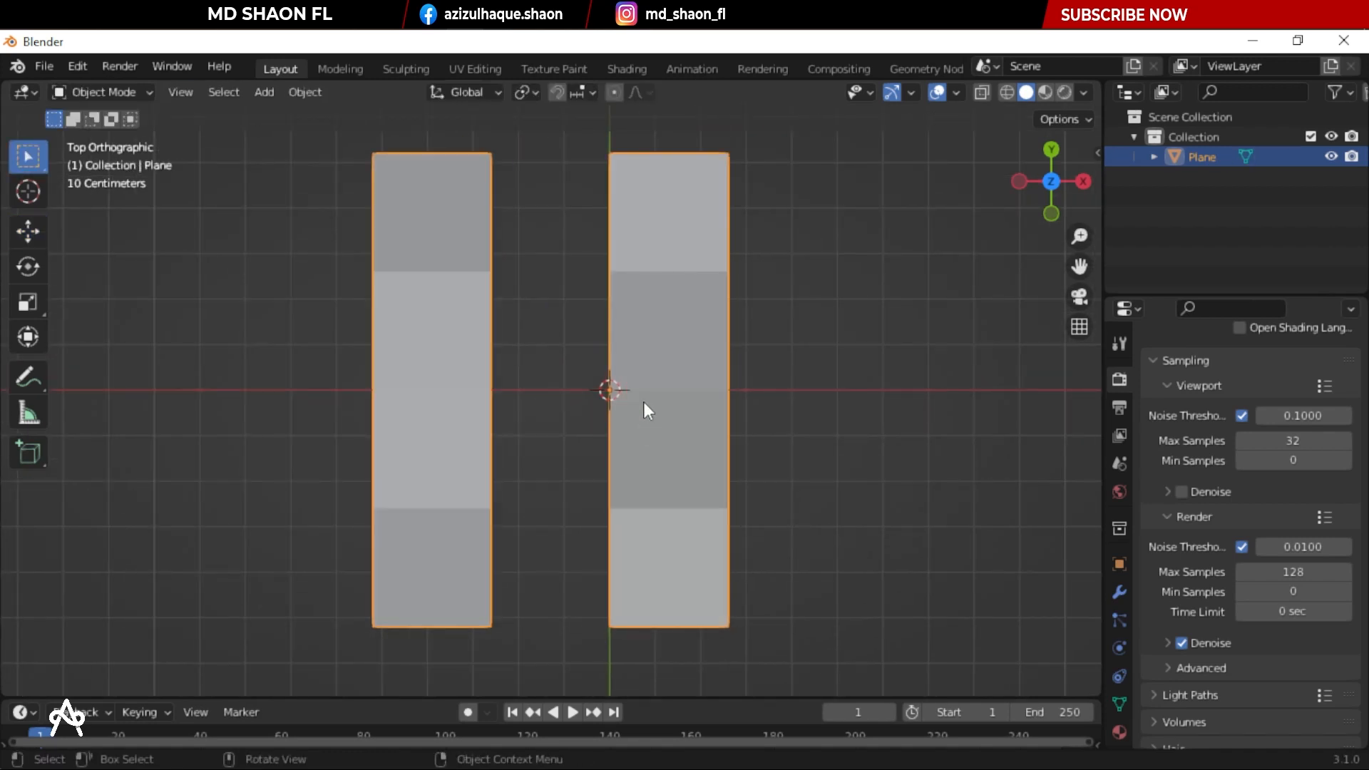
Set the plane object's origin to its geometry
middle_click_drag(605, 483, 664, 445)
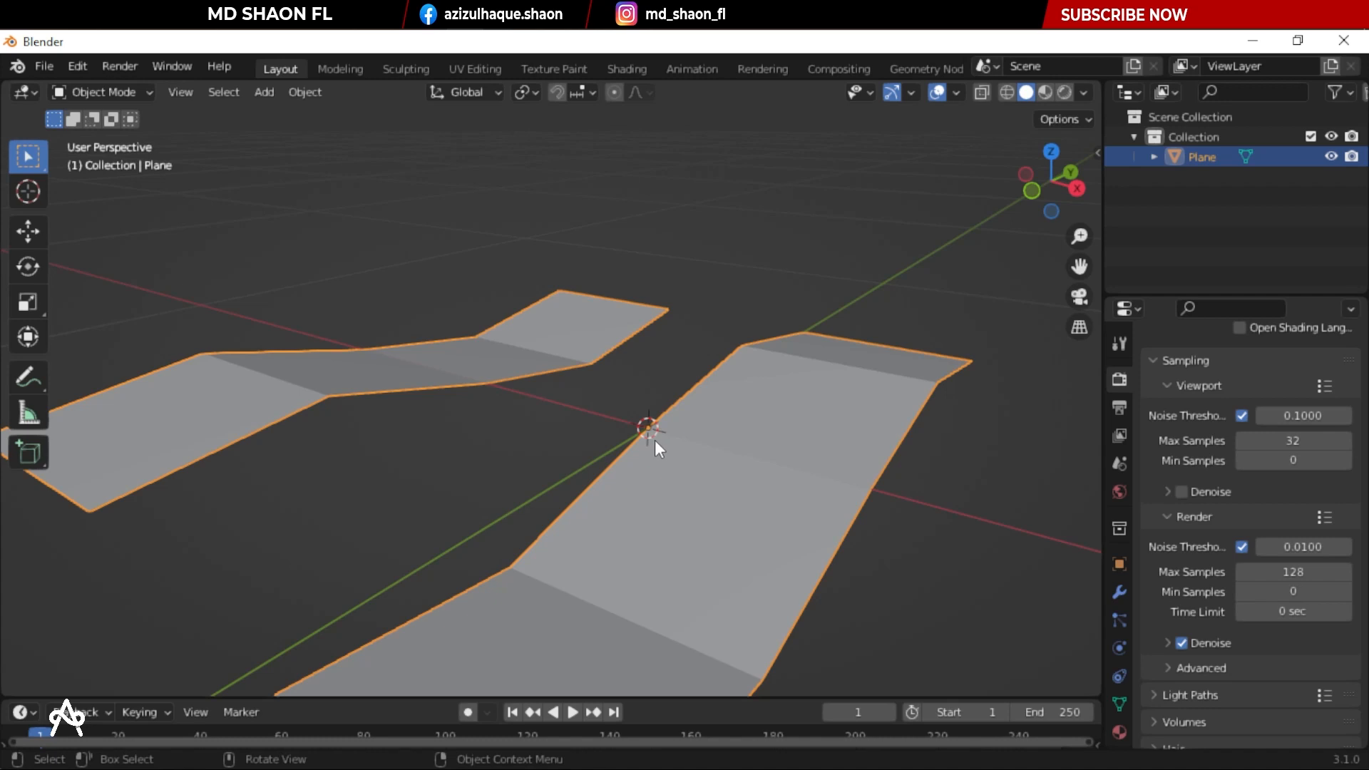
middle_click_drag(743, 439, 785, 457)
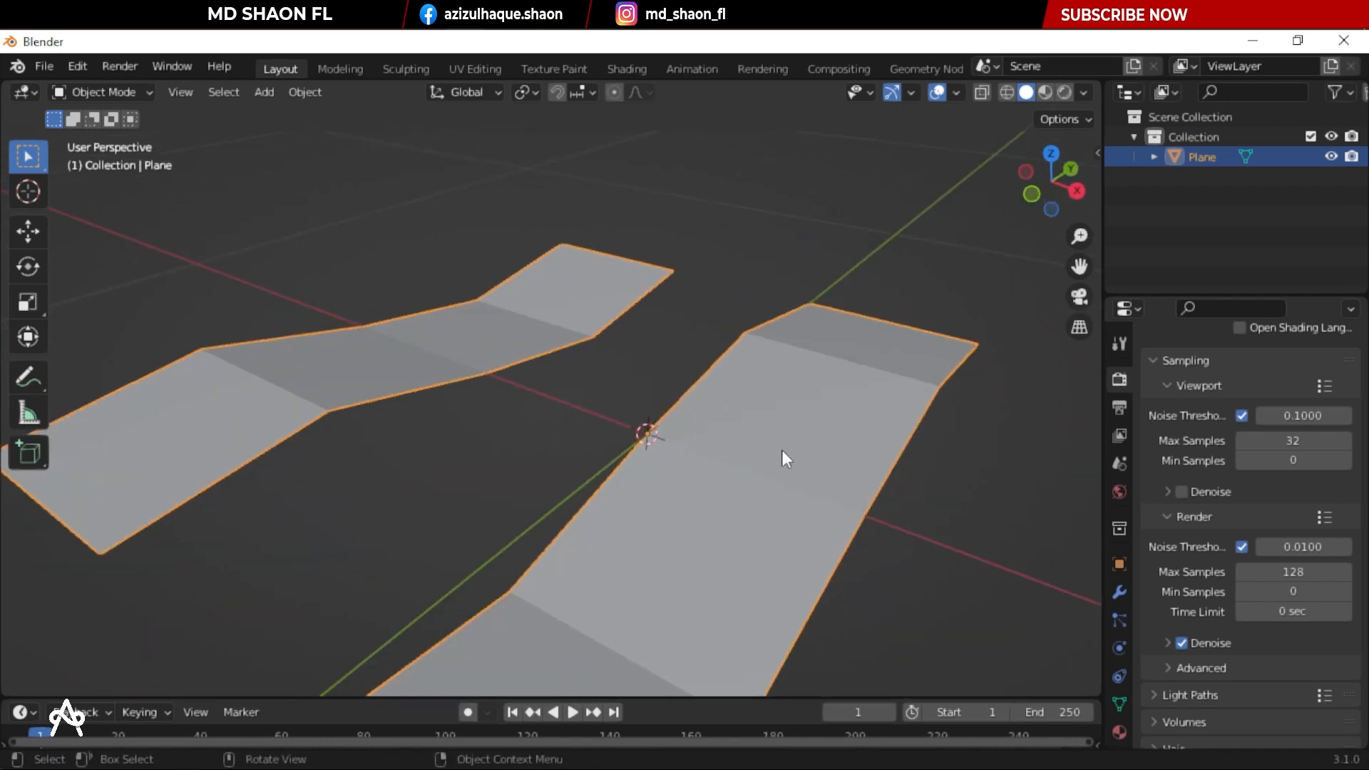
right_click(792, 442)
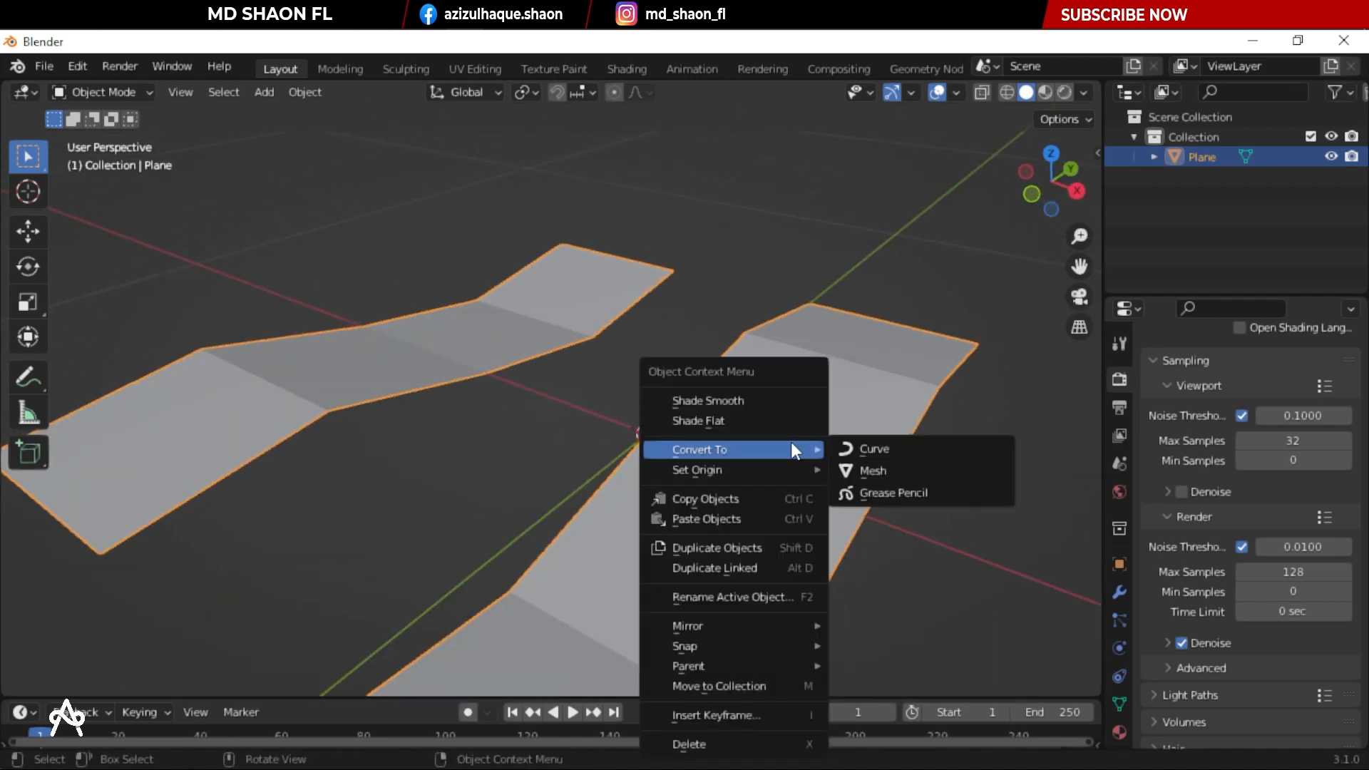
mouse_move(772, 480)
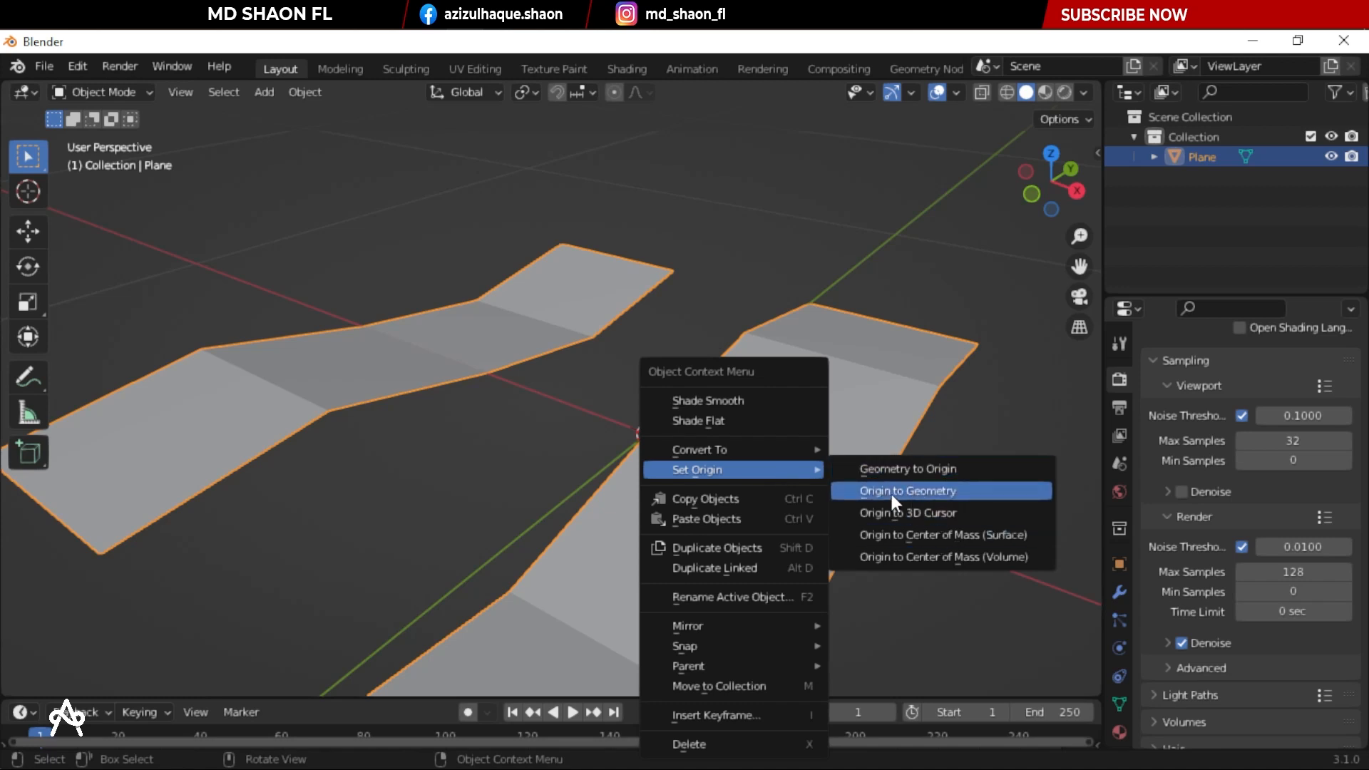
left_click(928, 492)
Try setting the plane object's origin to its center of mass (surface)
middle_click_drag(721, 458, 653, 418)
right_click(666, 396)
mouse_move(733, 396)
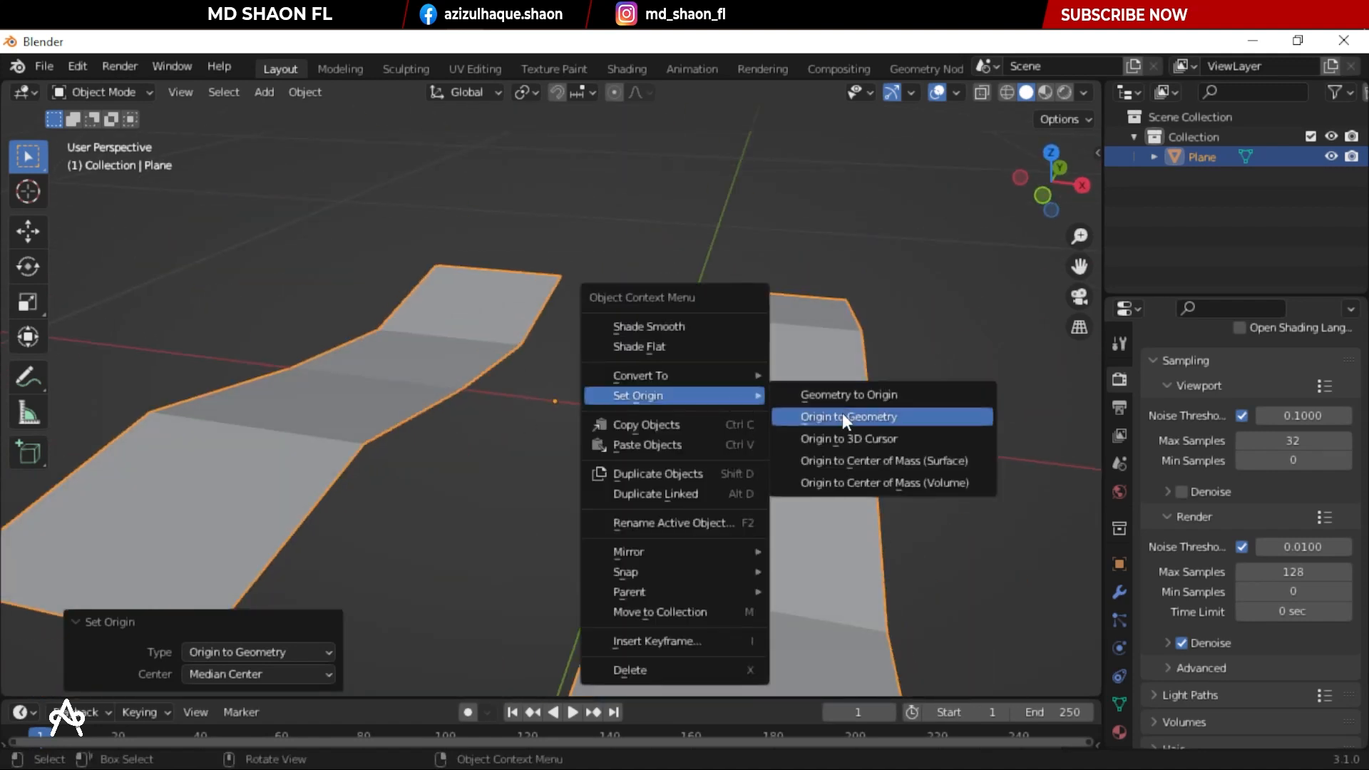
left_click(849, 460)
Set the plane's origin back to geometry in place of the center of mass
middle_click_drag(637, 413, 721, 438)
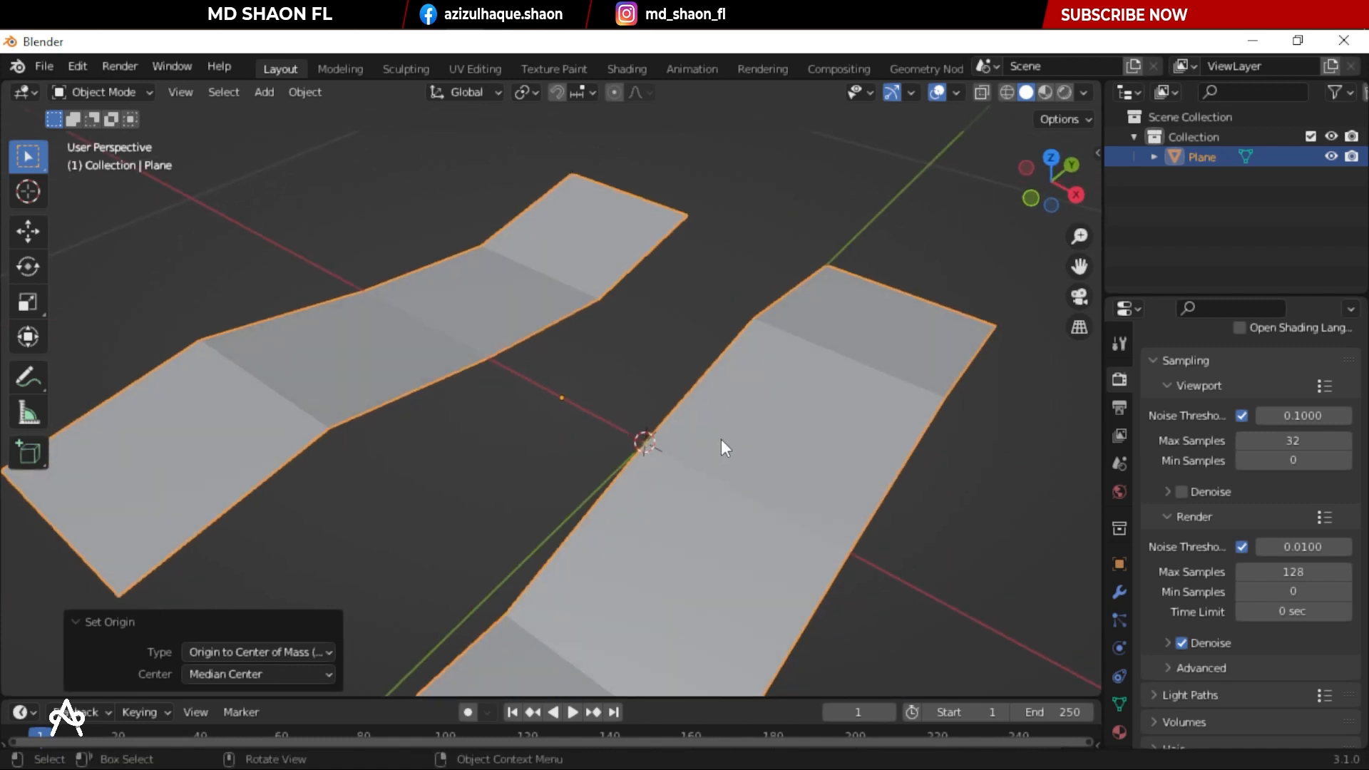
right_click(720, 439)
mouse_move(730, 436)
left_click(803, 465)
Duplicate both strips in place within the same mesh in Edit Mode, without shifting the copy
scroll(683, 511, "down", 3)
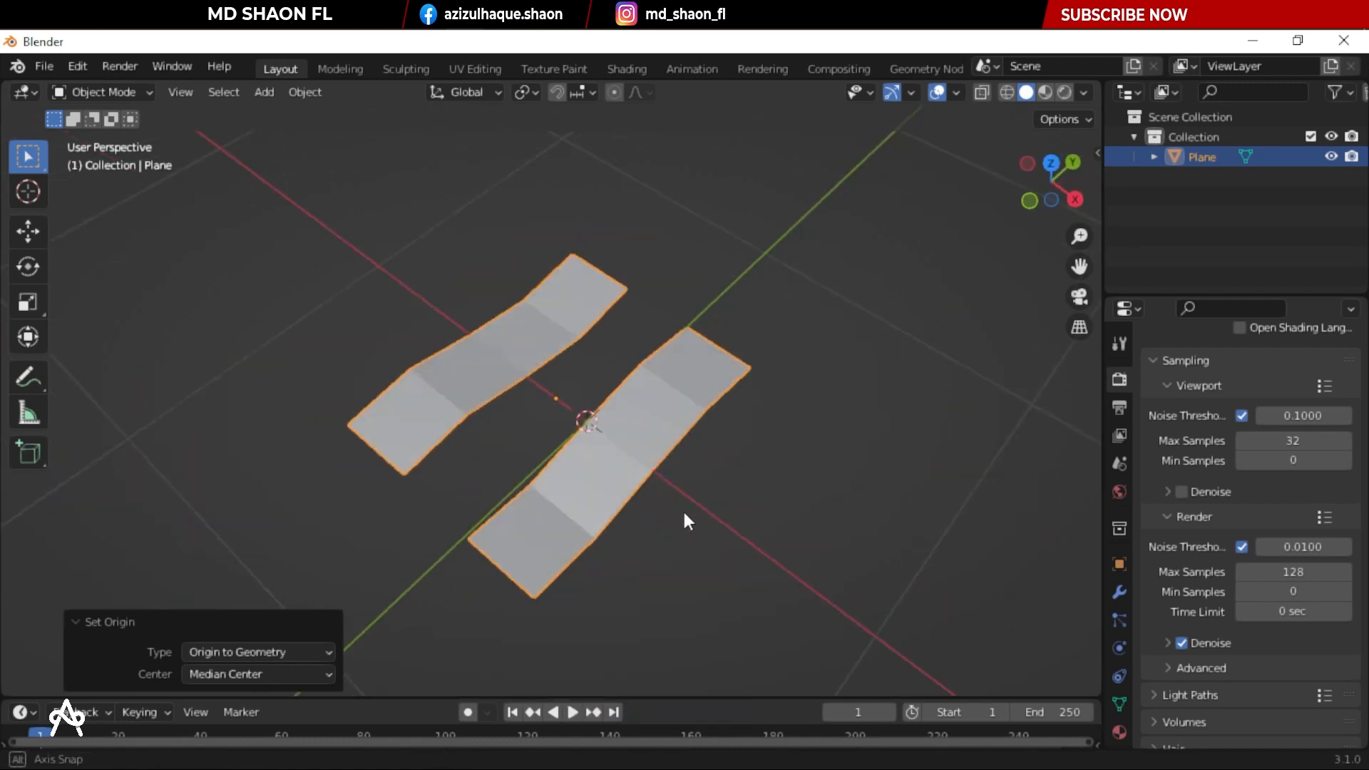
middle_click_drag(683, 512, 704, 567)
scroll(579, 463, "up", 3)
key("Tab")
scroll(577, 456, "down", 3)
key("alt+a")
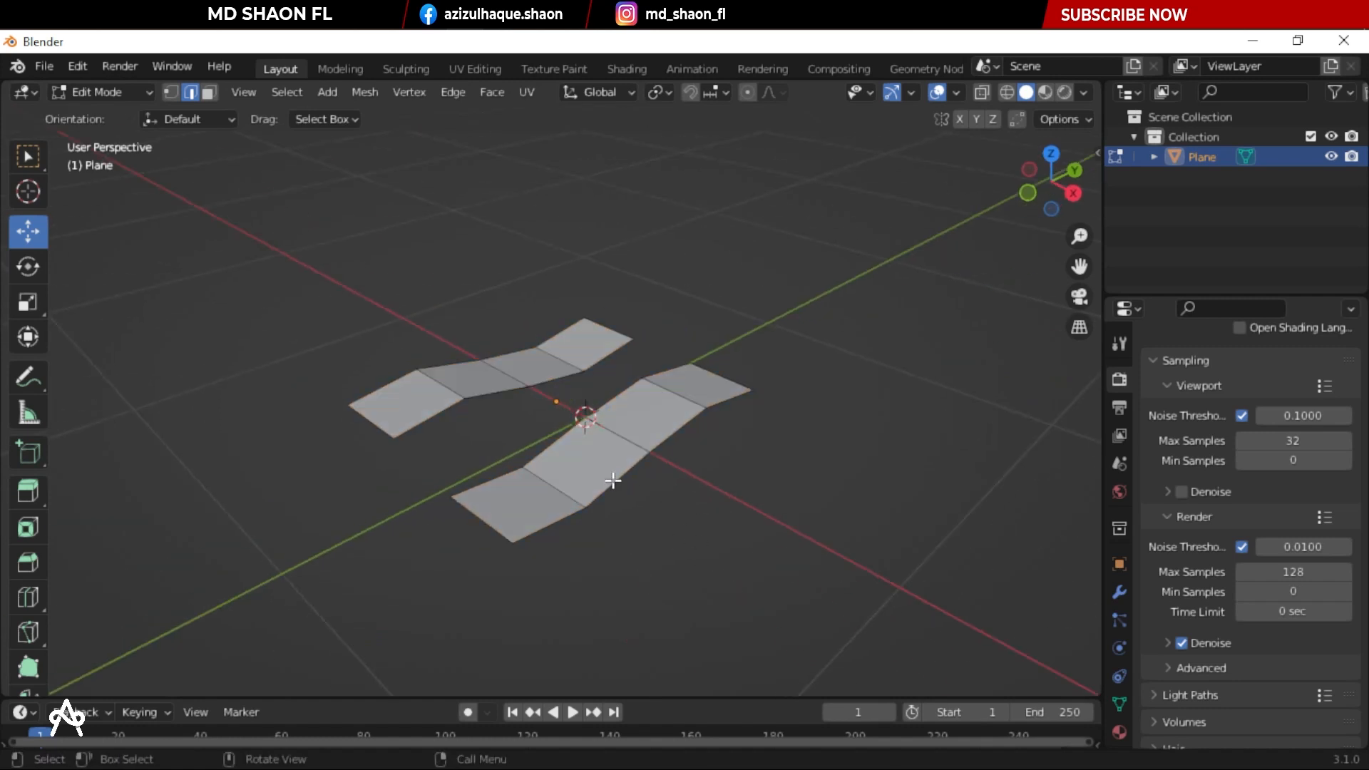
key("a")
middle_click_drag(613, 481, 677, 407)
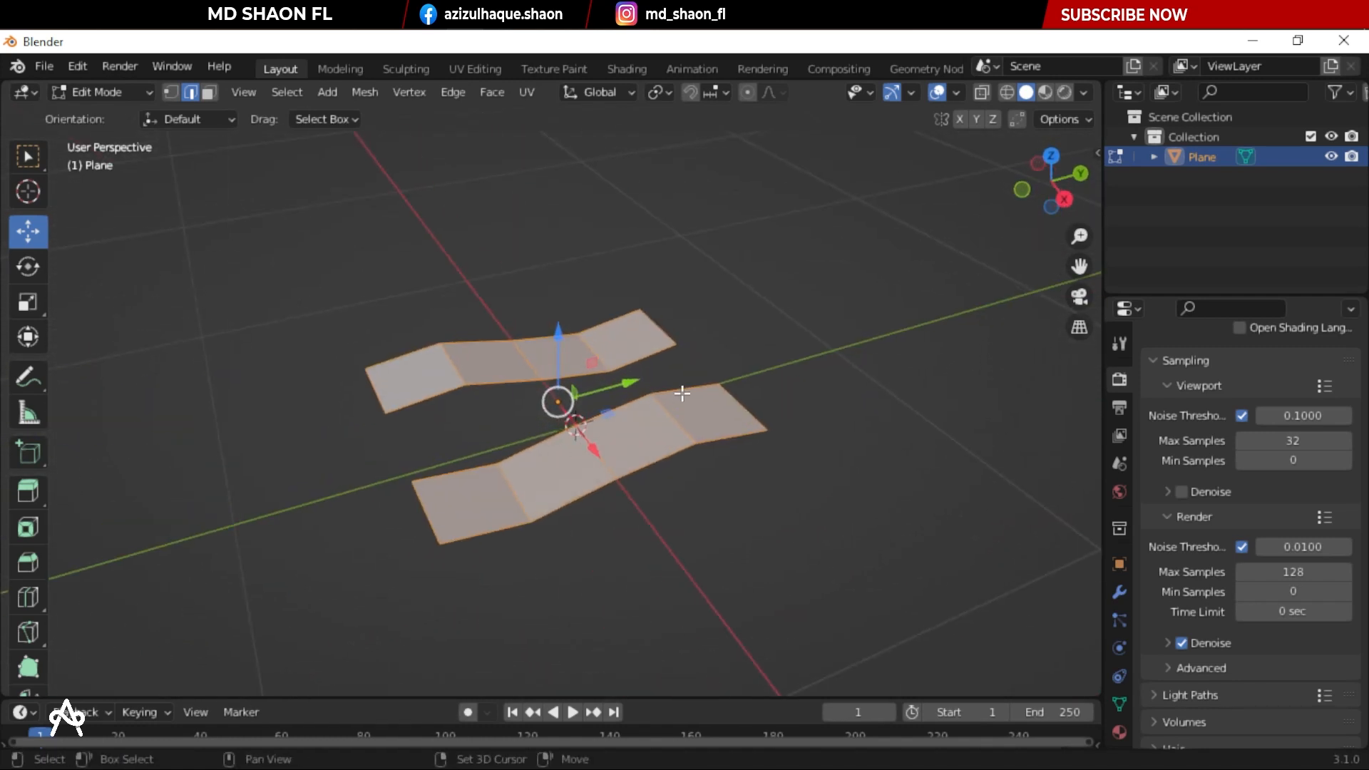
key("shift+d")
right_click(681, 392)
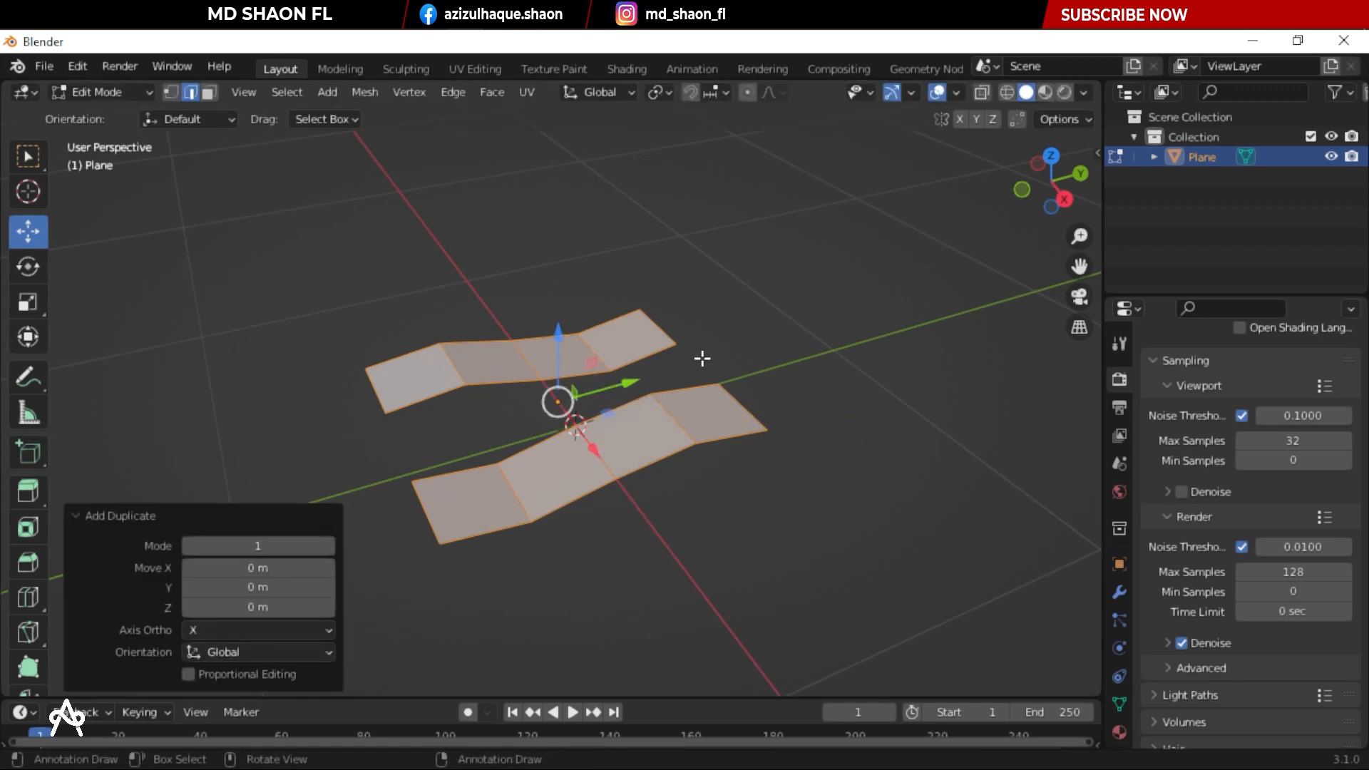
key("g")
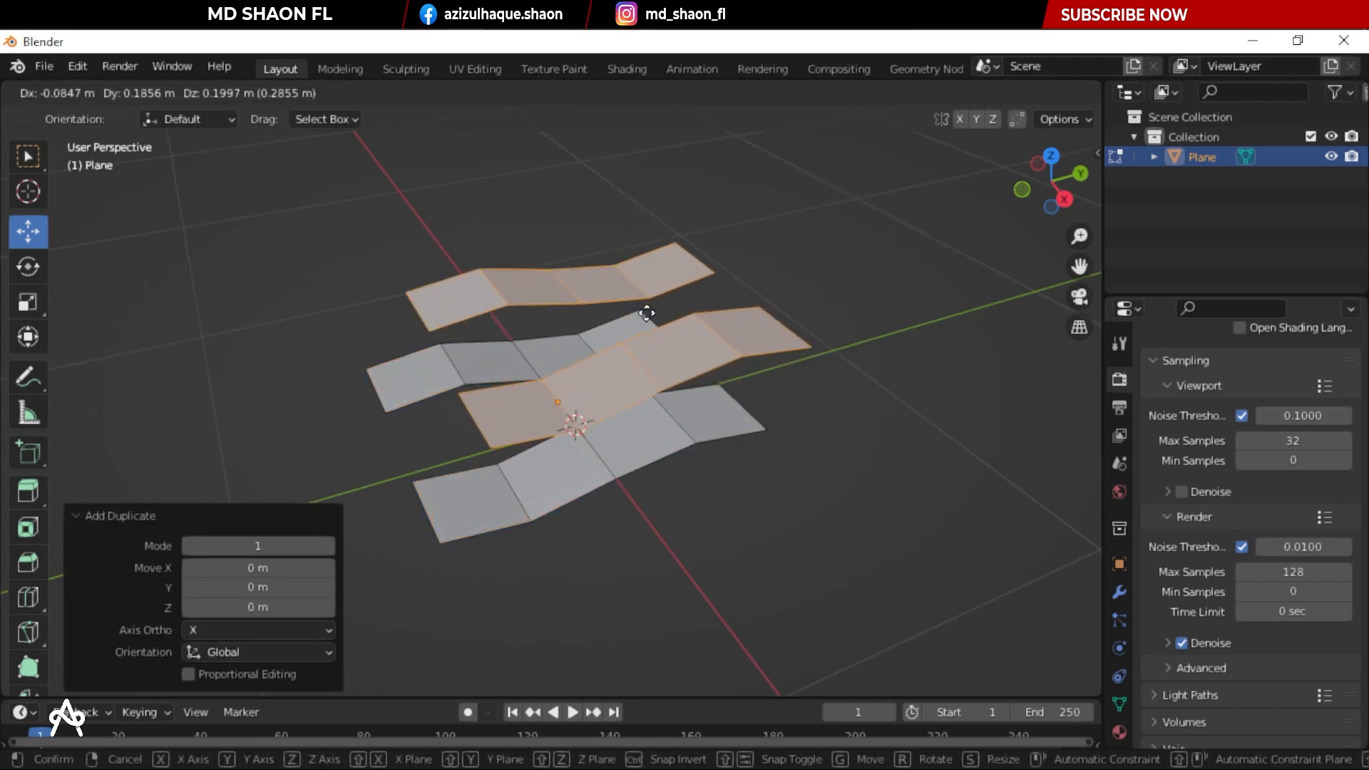
right_click(648, 313)
Rotate the duplicated strips 90° about the global Z axis so they cross the originals
key("r")
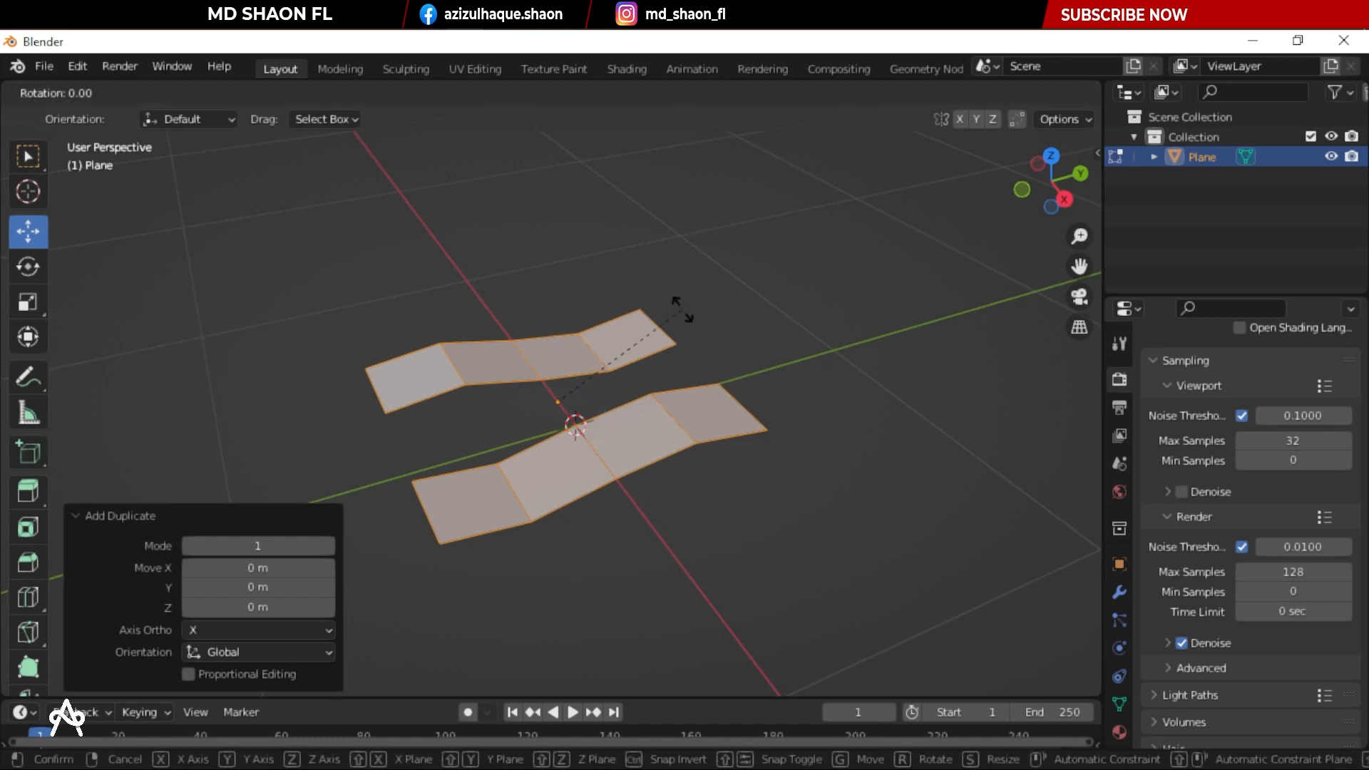
key("z")
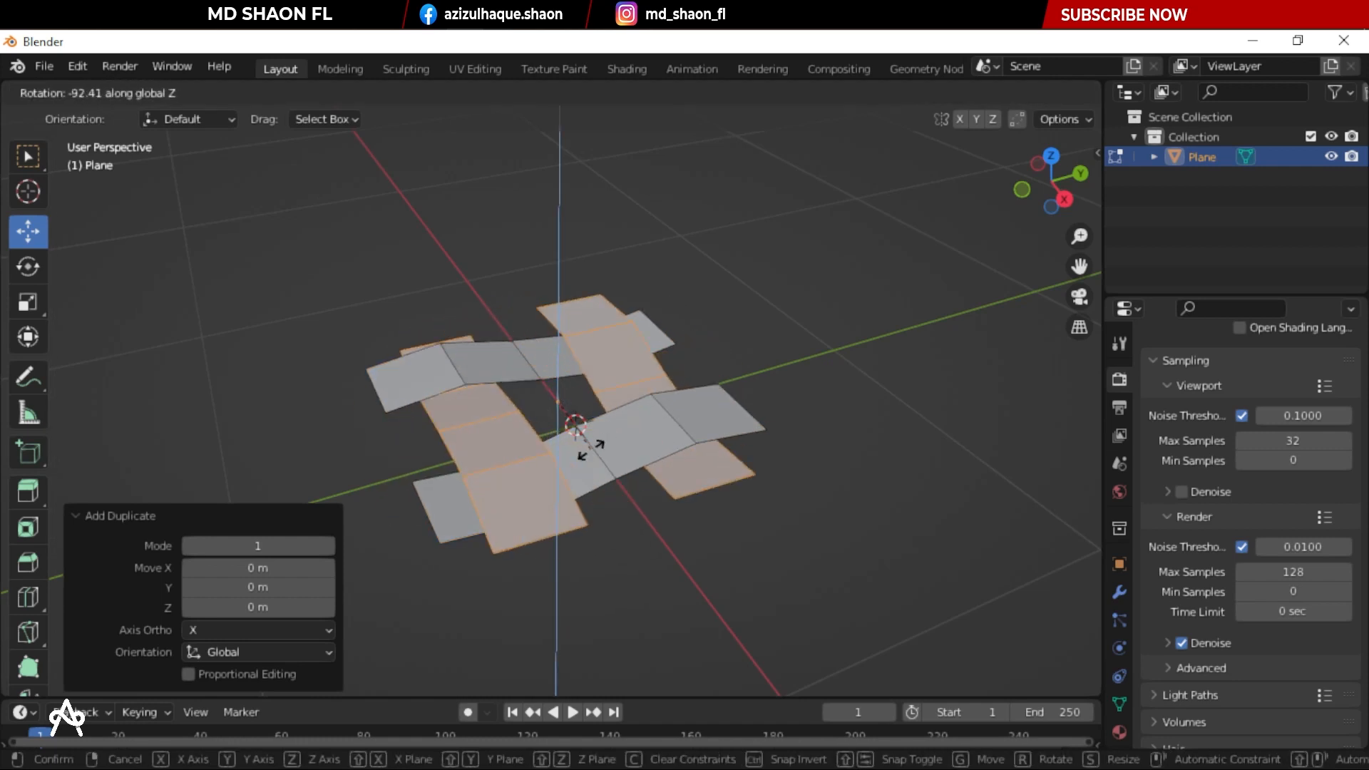
left_click(586, 447)
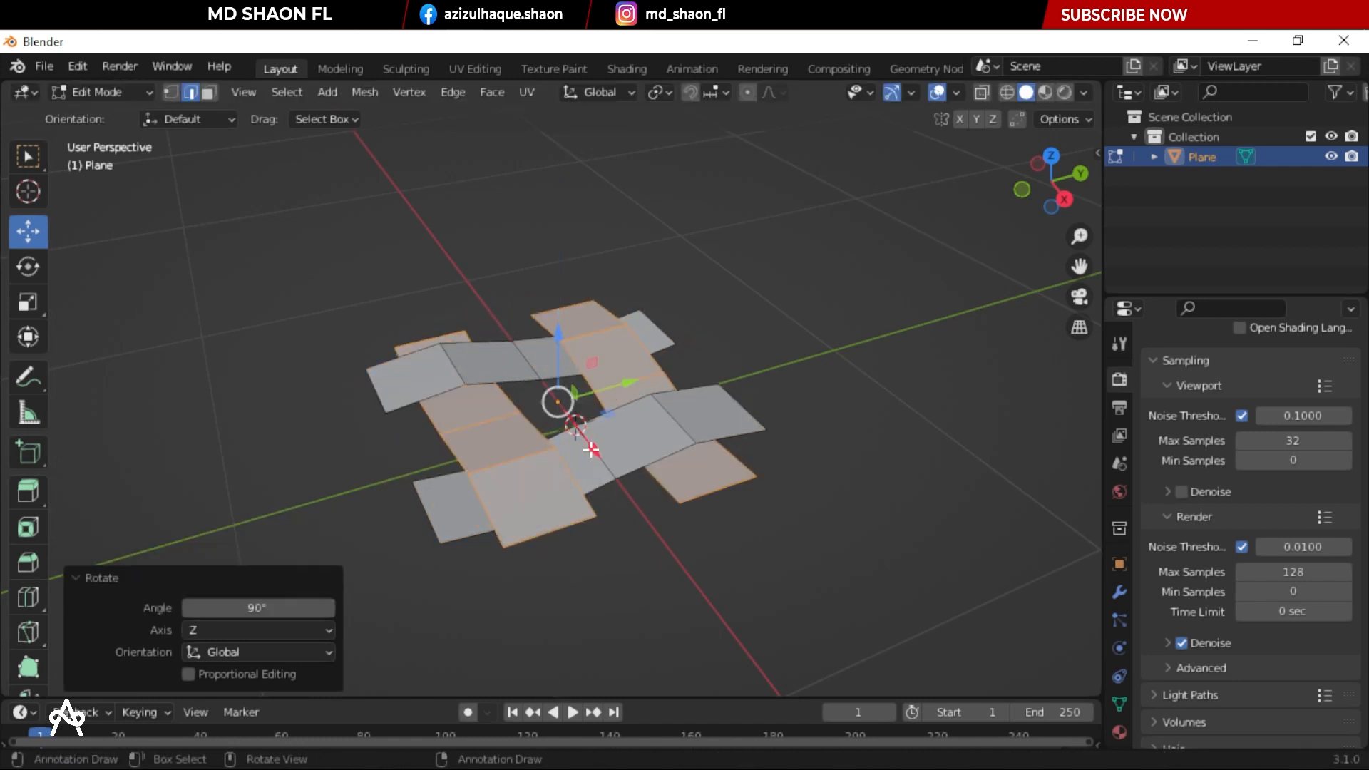
middle_click_drag(590, 446, 549, 485)
Return to Object Mode and save the file as 0002.blend in the geo folder
key("Tab")
key("ctrl+s")
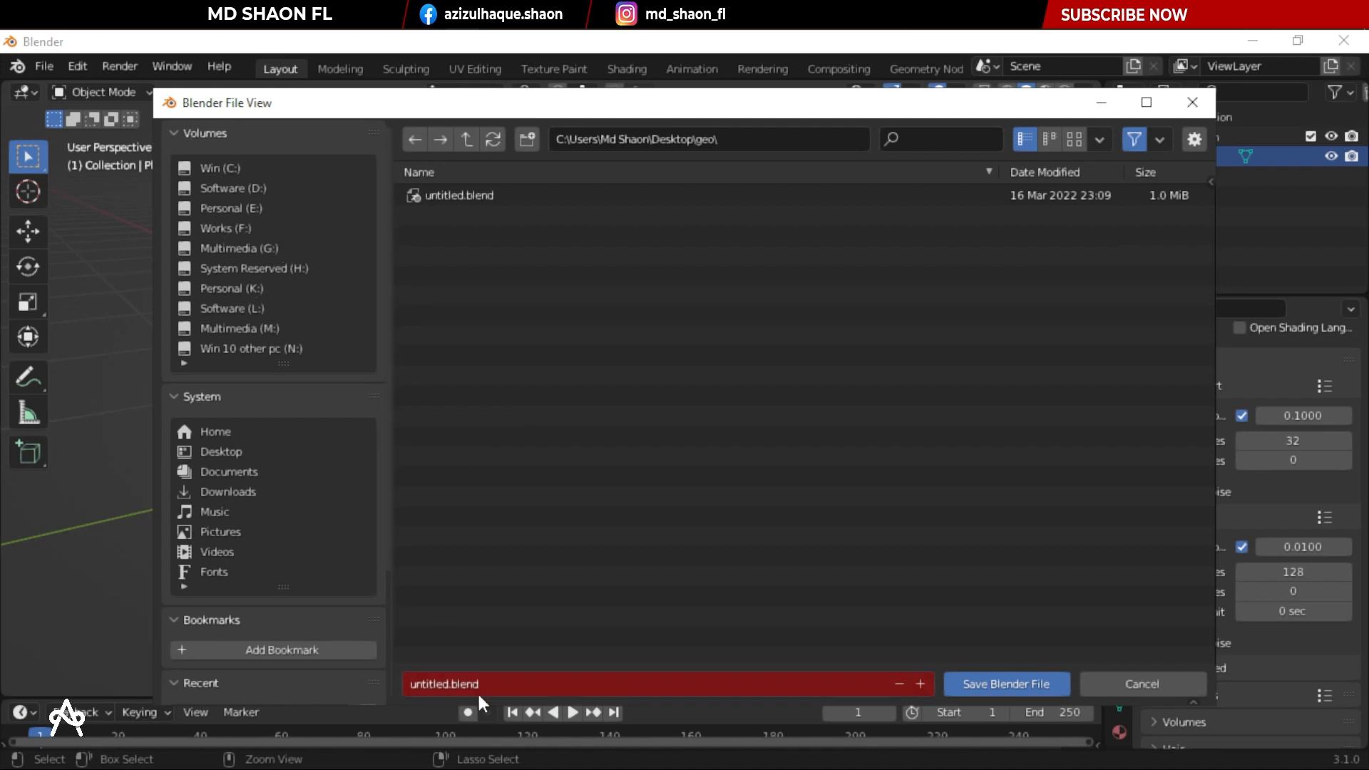
left_click(496, 687)
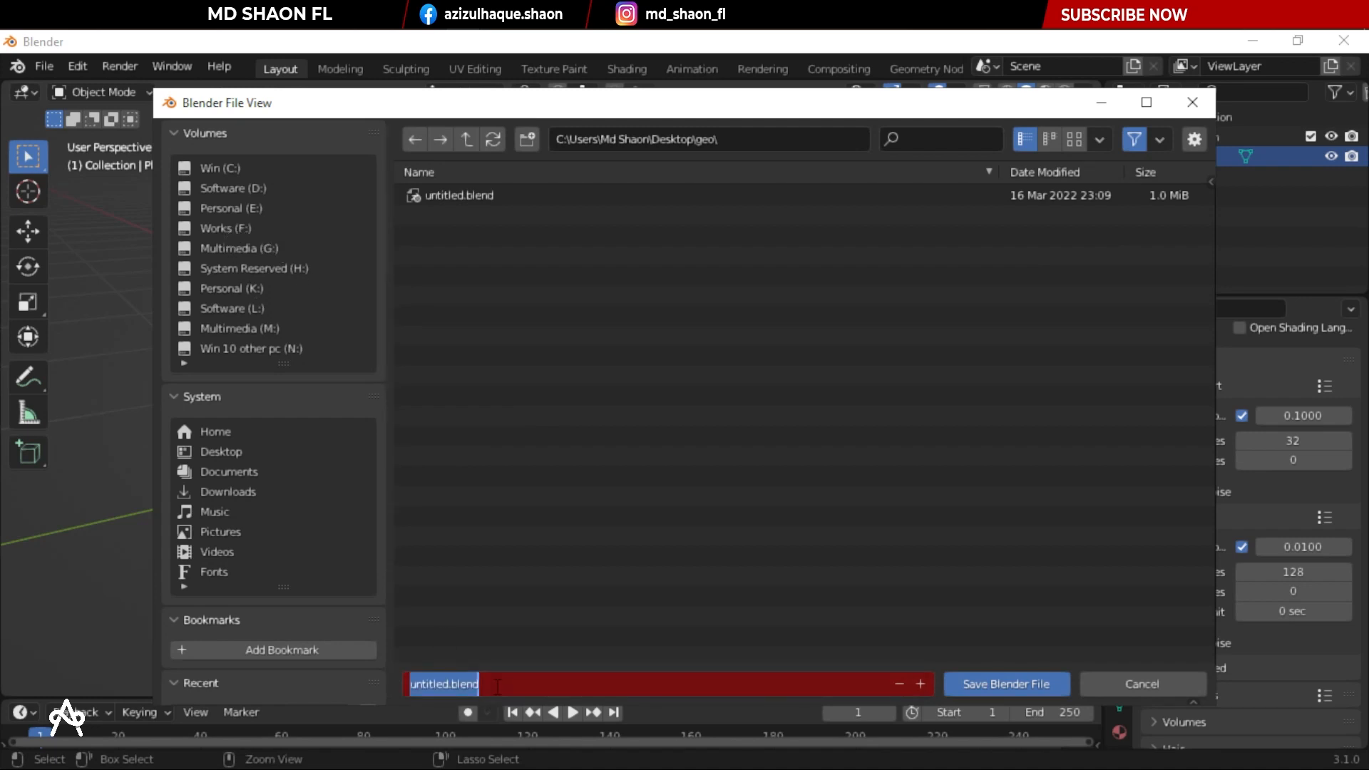
type("000")
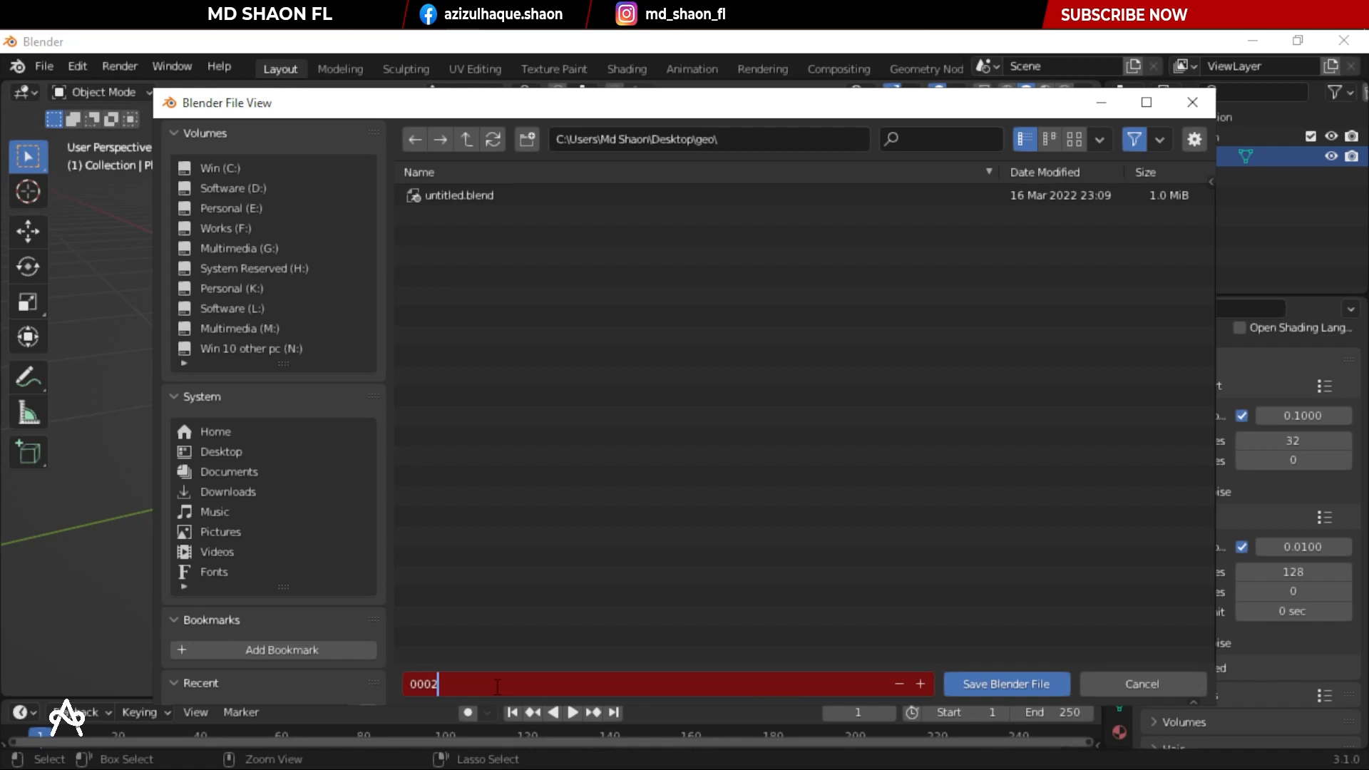
type("2")
key("Return")
scroll(550, 533, "up", 3)
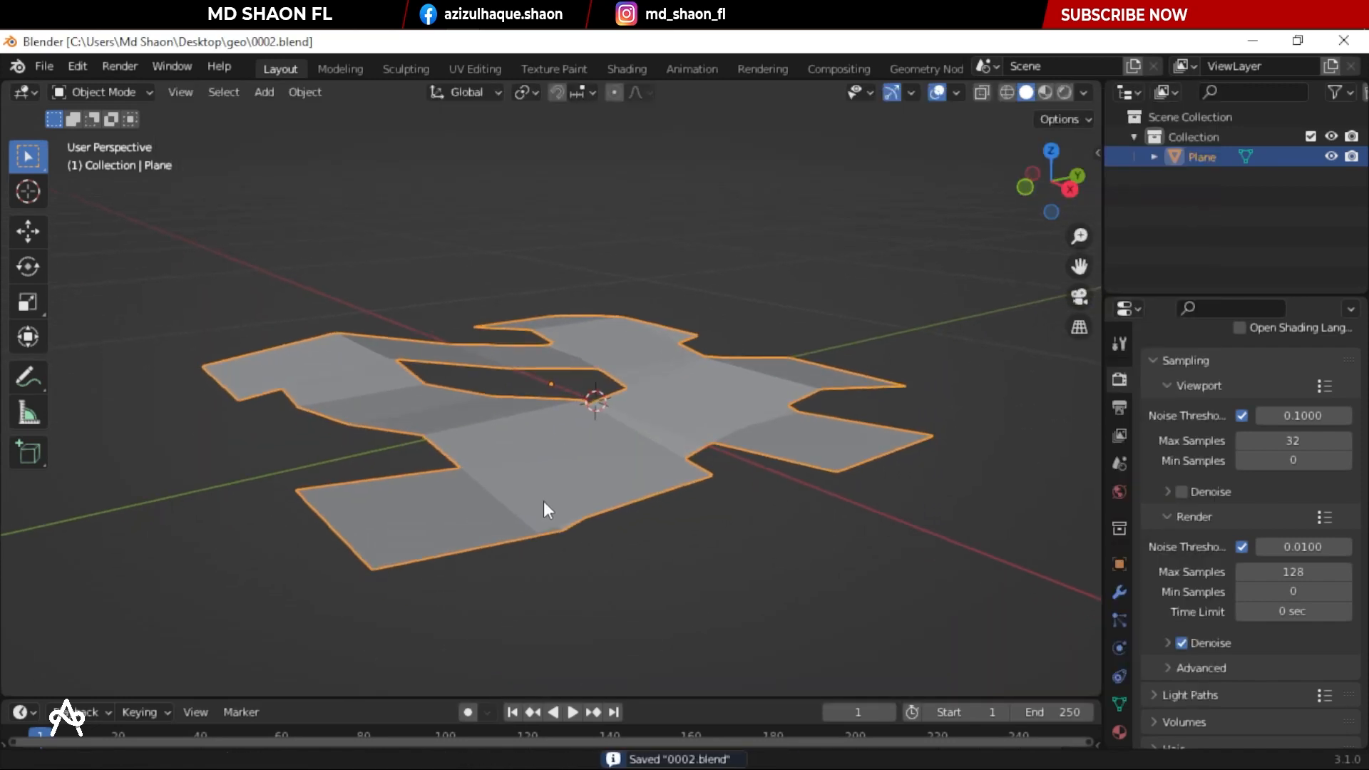
Reopen the woven plane's mesh in Edit Mode and clear the strip selection
scroll(544, 500, "down", 2)
middle_click_drag(605, 478, 653, 550)
key("Tab")
scroll(725, 480, "up", 3)
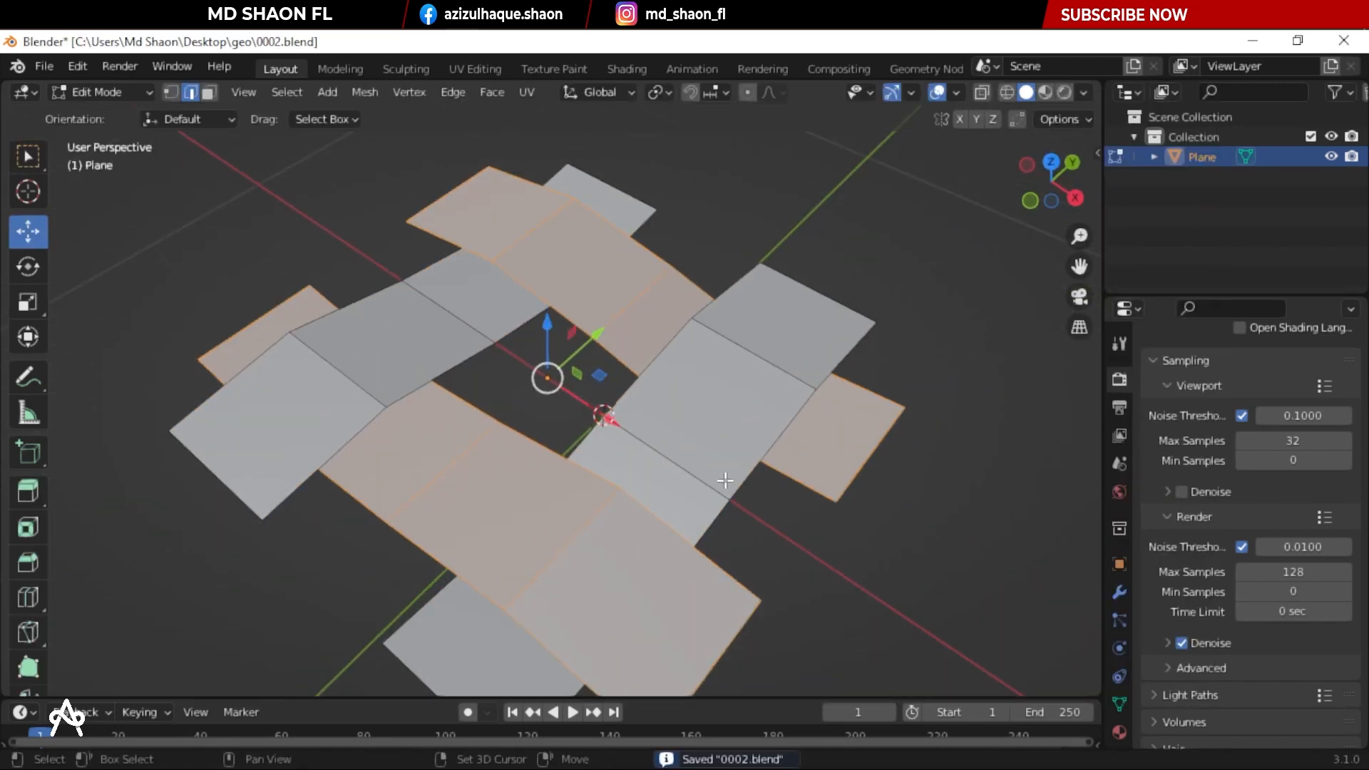
left_click(895, 584)
middle_click_drag(644, 400, 534, 334)
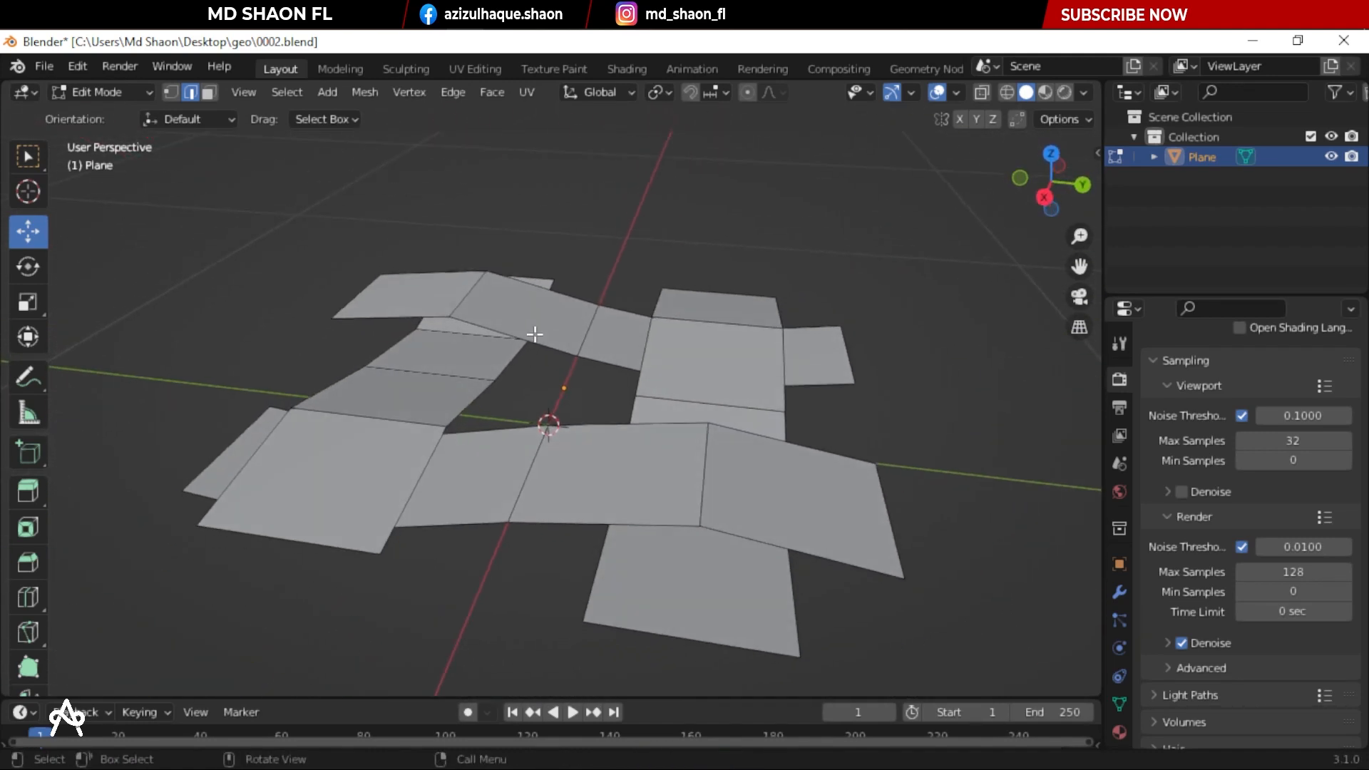
Move the full inner long edge of the strip on the negative Y side 0.02 m along global Y
scroll(535, 334, "up", 2)
left_click(502, 344)
middle_click_drag(546, 380, 467, 415)
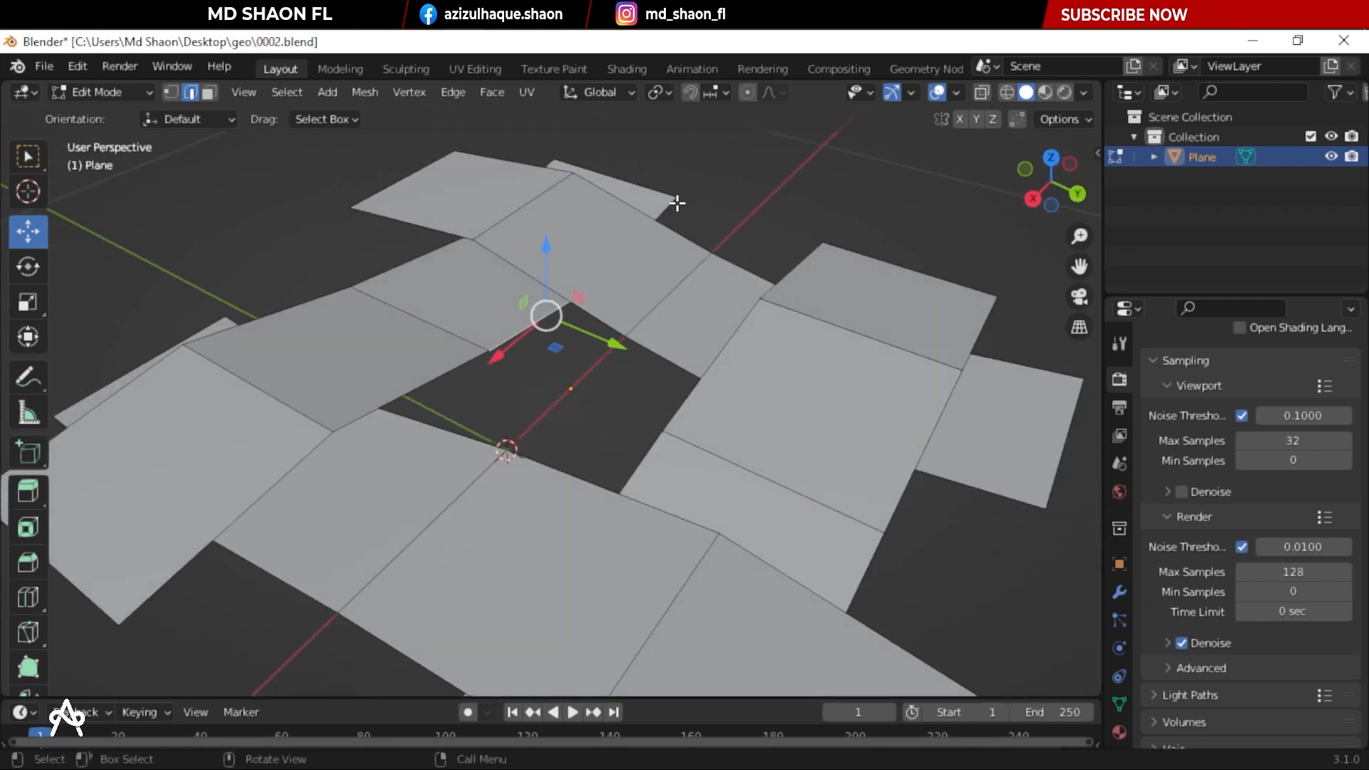
left_click(678, 204)
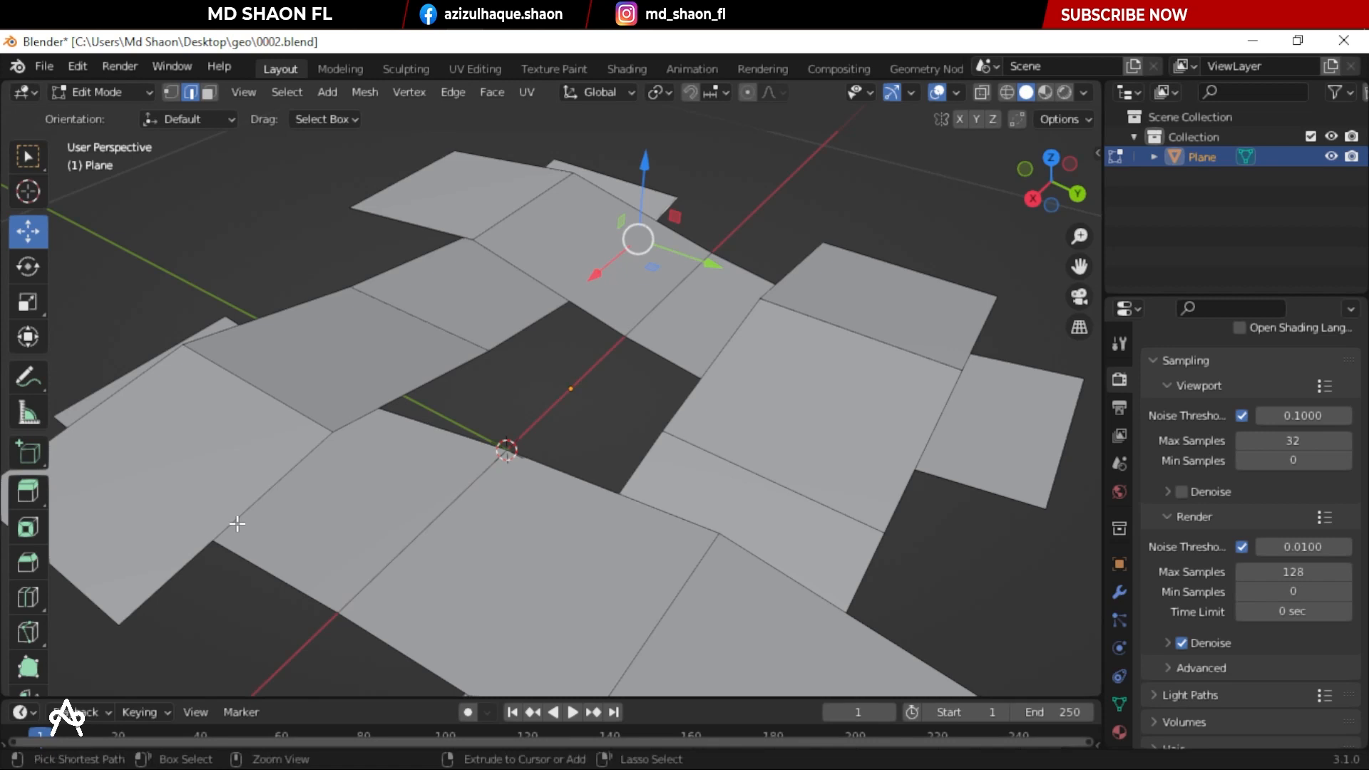
left_click(339, 470, "ctrl")
middle_click_drag(557, 362, 608, 384)
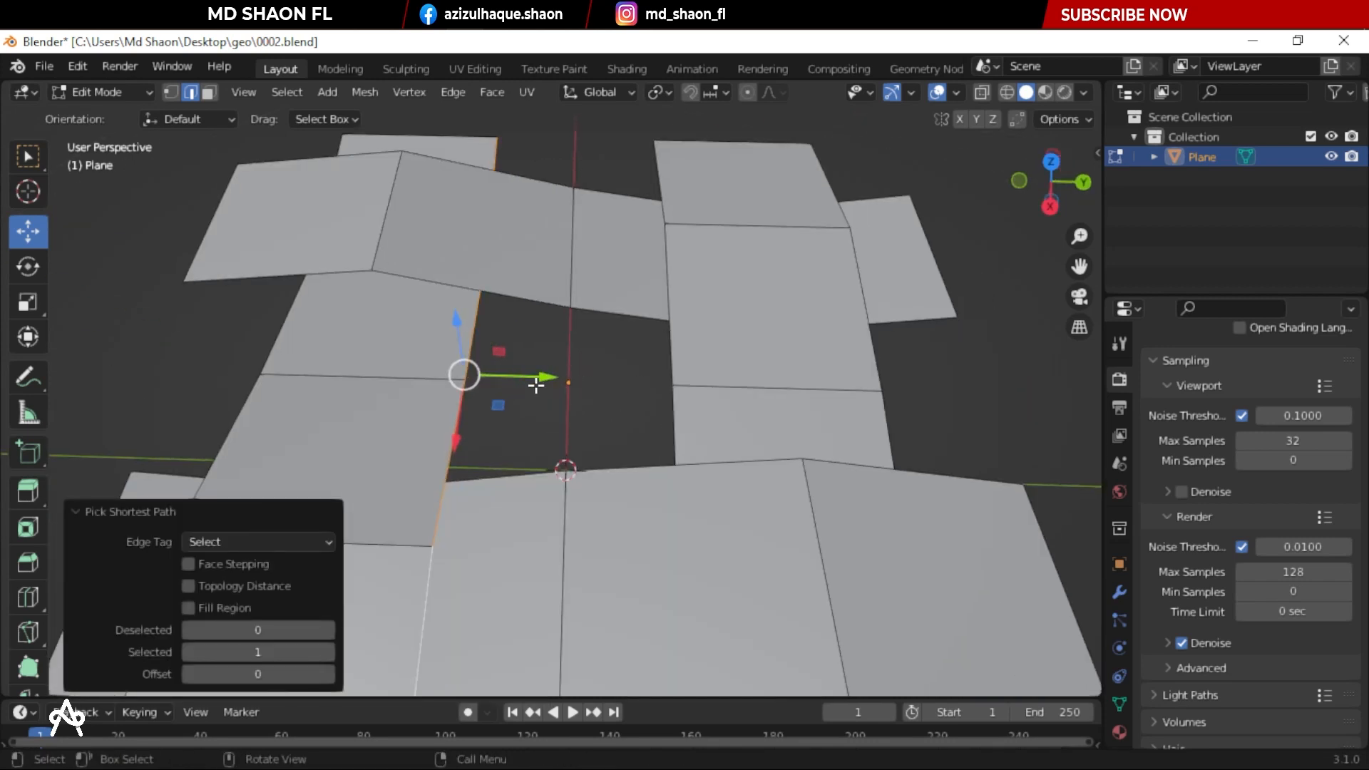
left_click_drag(541, 377, 572, 376)
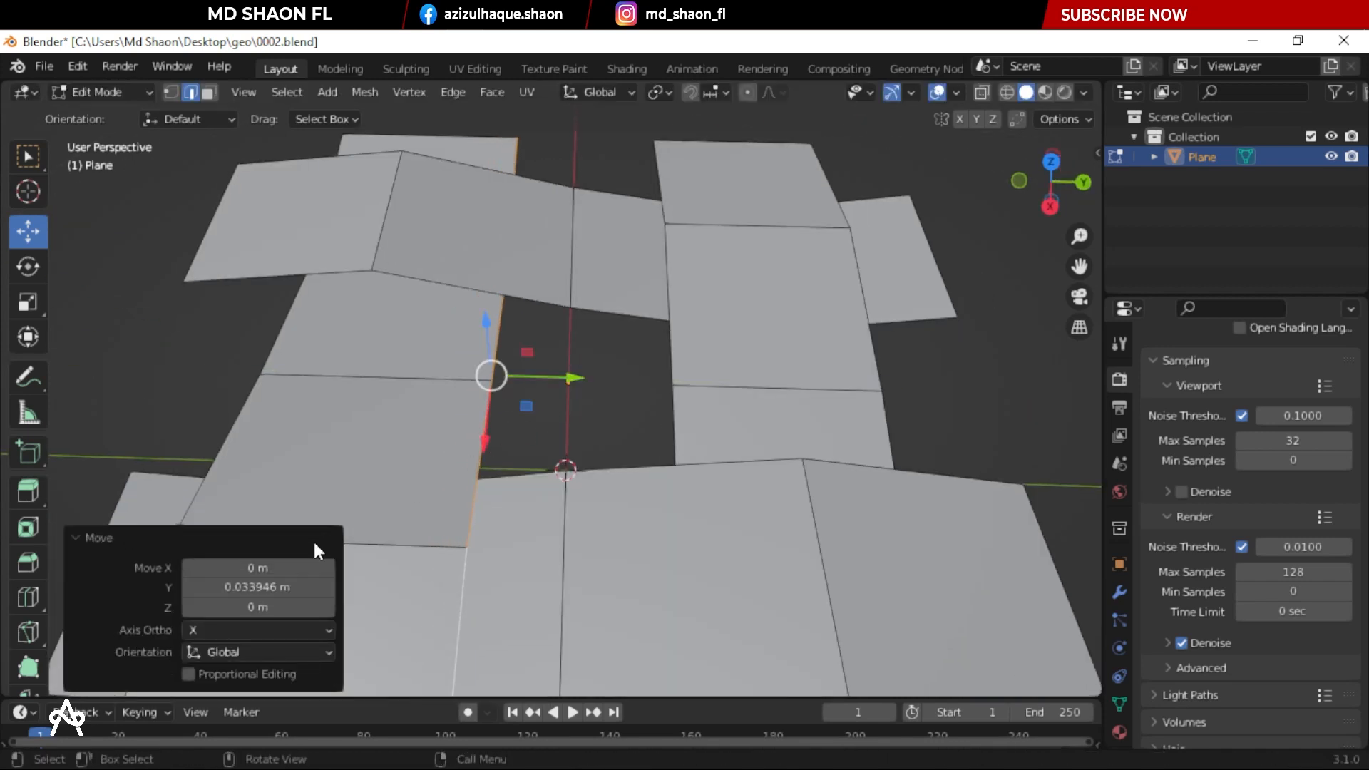
left_click(286, 586)
left_click(283, 589)
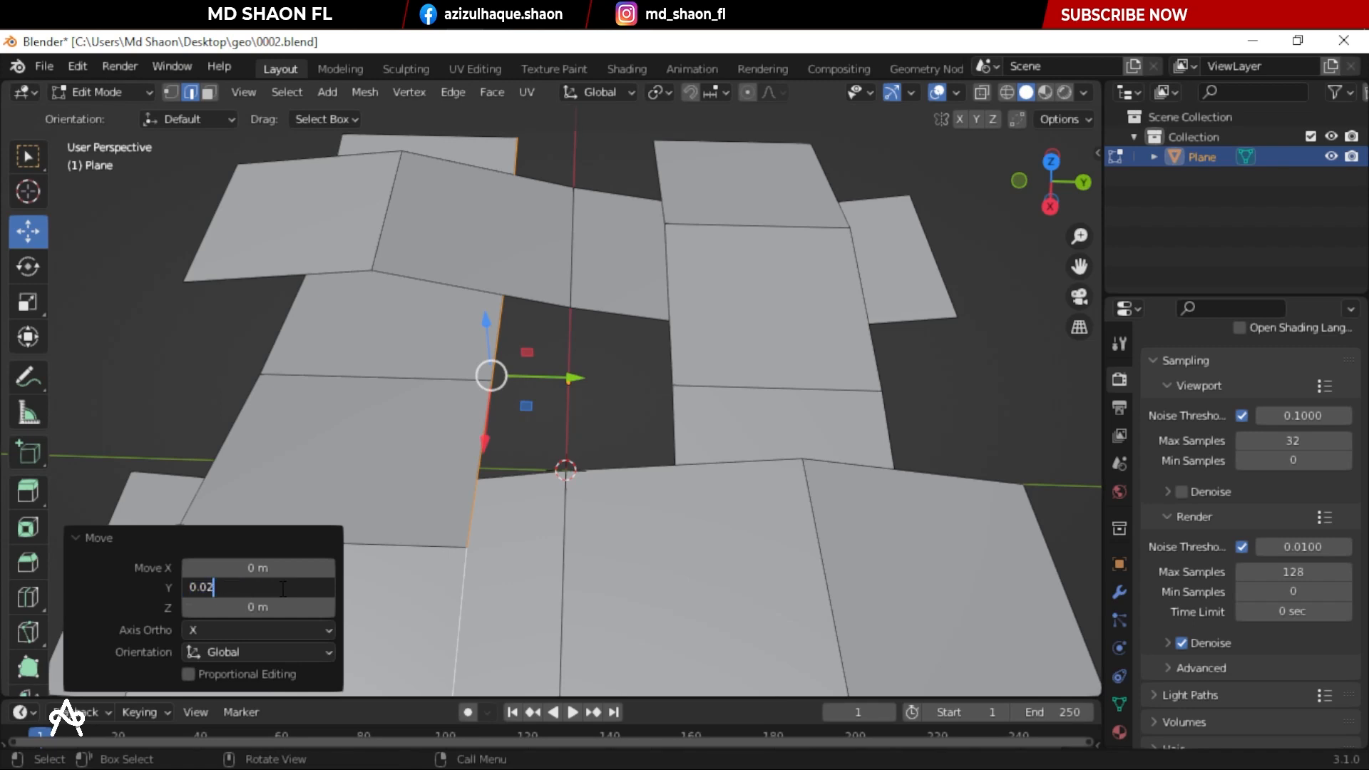
type("0.02")
key("Return")
Move the full outer long edge of the strip on the positive Y side 0.02 m along global Y
middle_click_drag(728, 408, 662, 377)
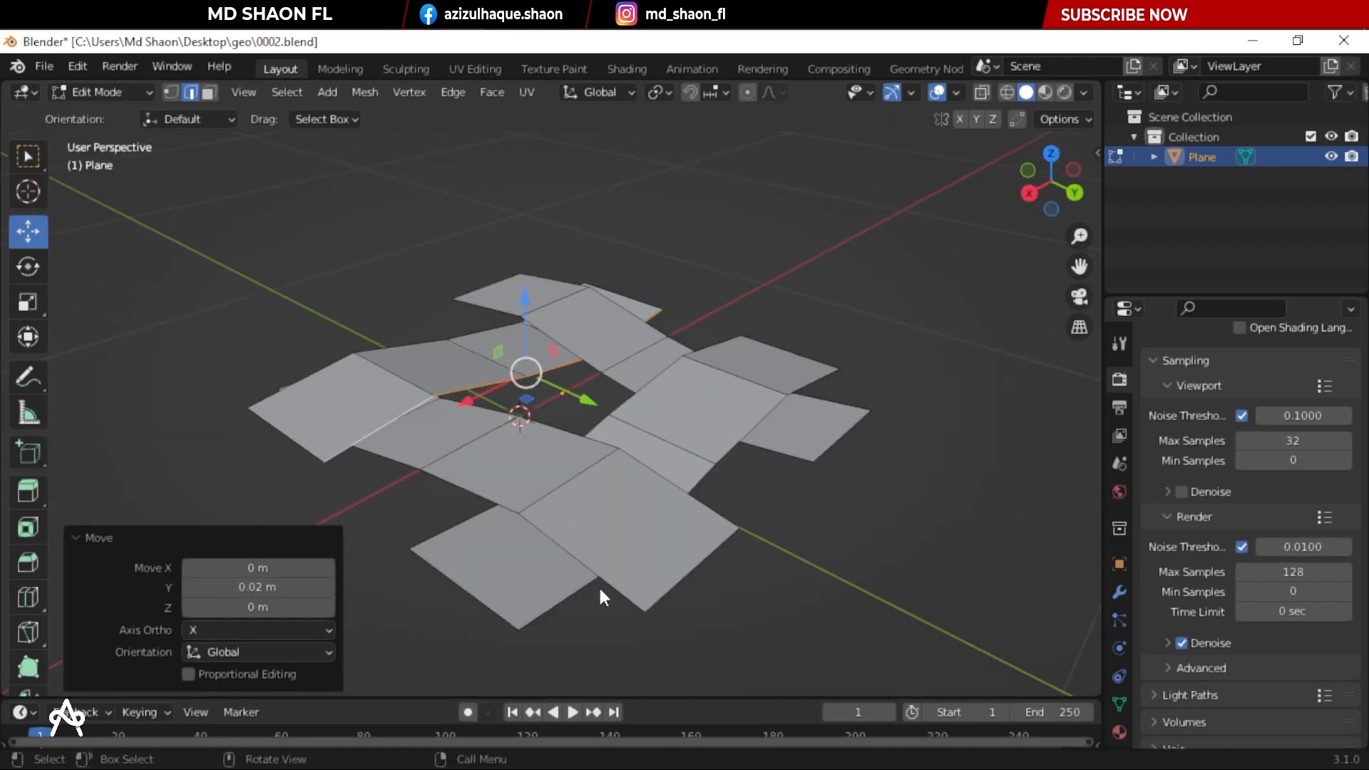
left_click(562, 604)
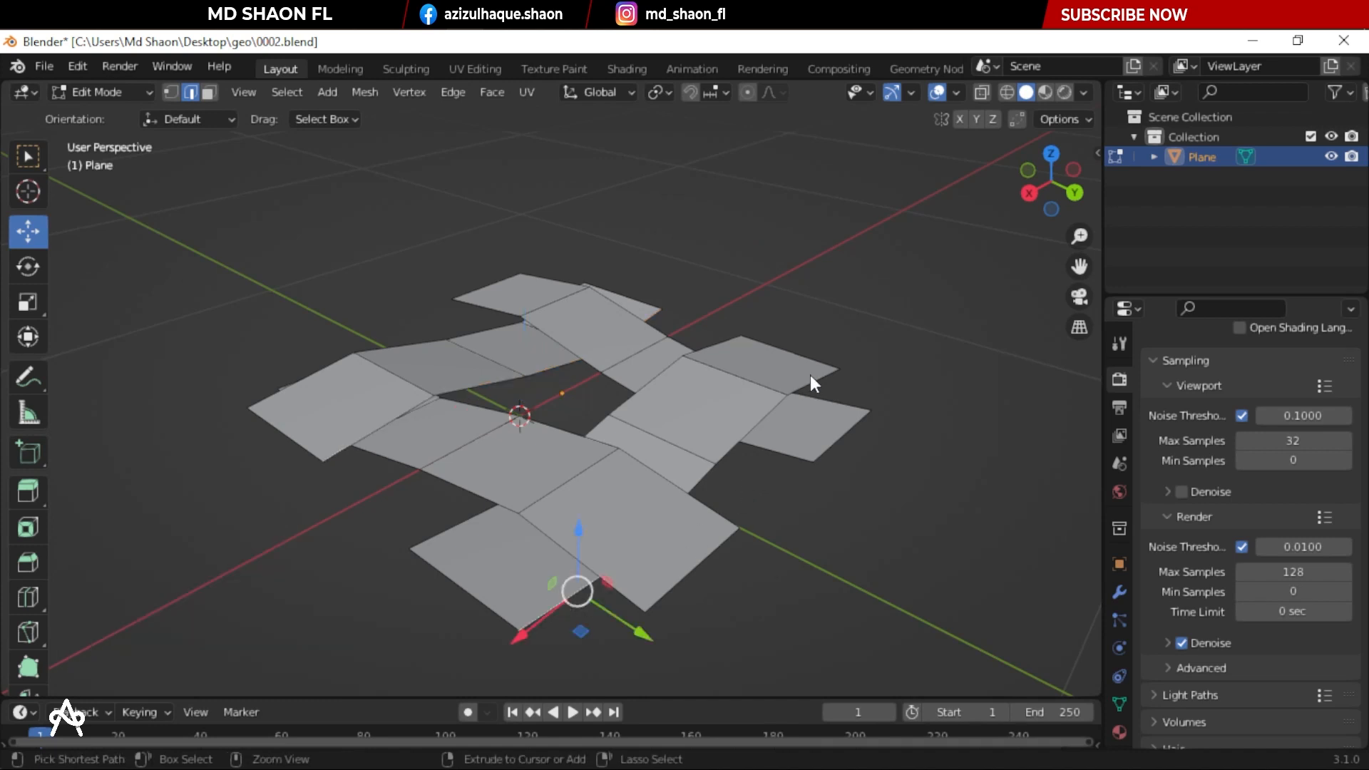
left_click(807, 464, "ctrl")
key("g")
key("y")
left_click(794, 506)
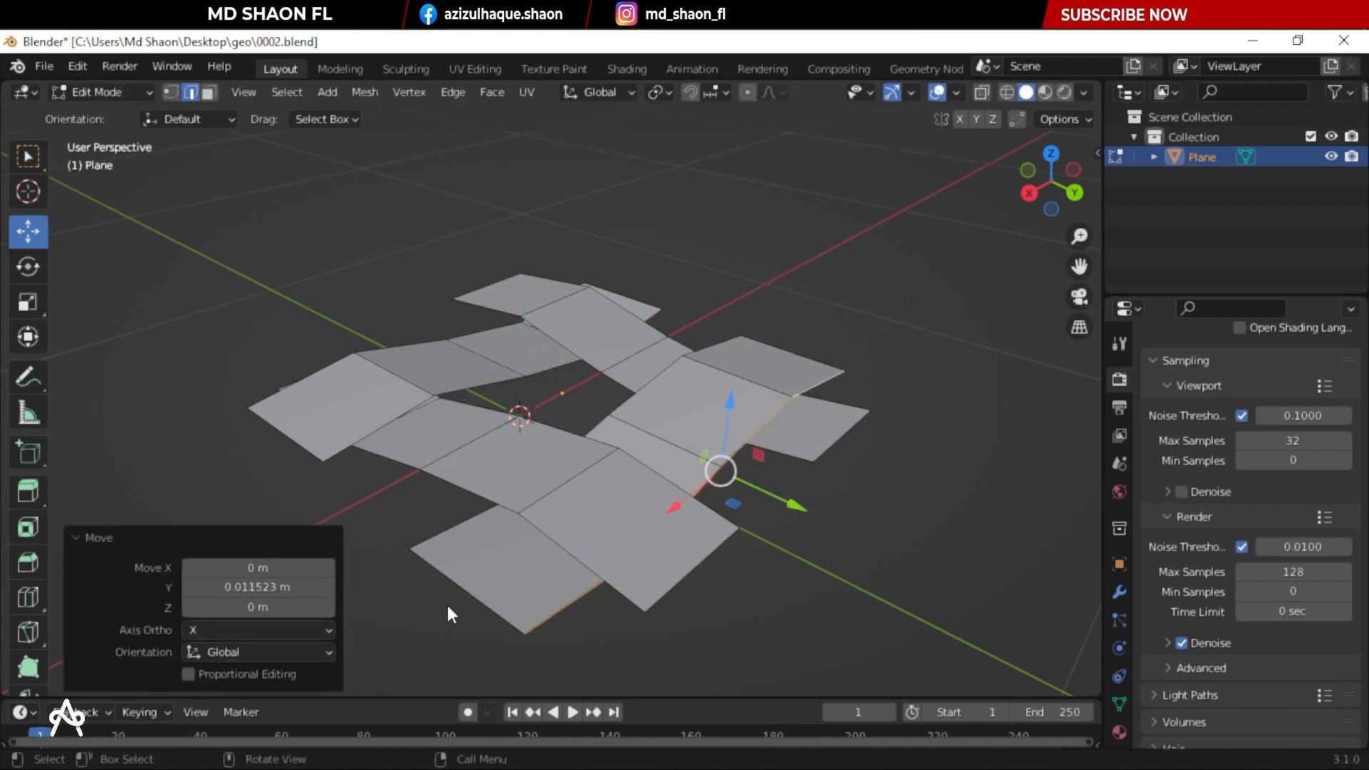
left_click(291, 589)
left_click(291, 589)
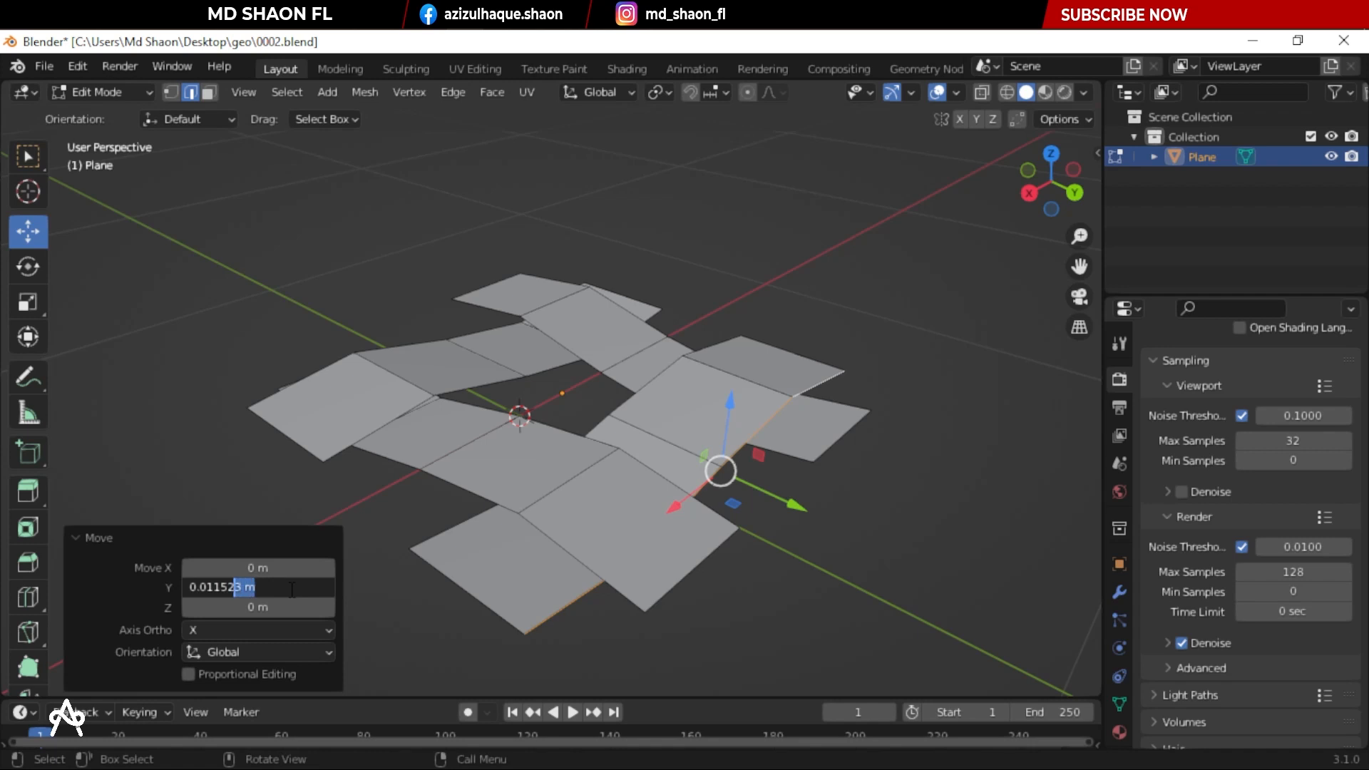
type("0.02")
key("Return")
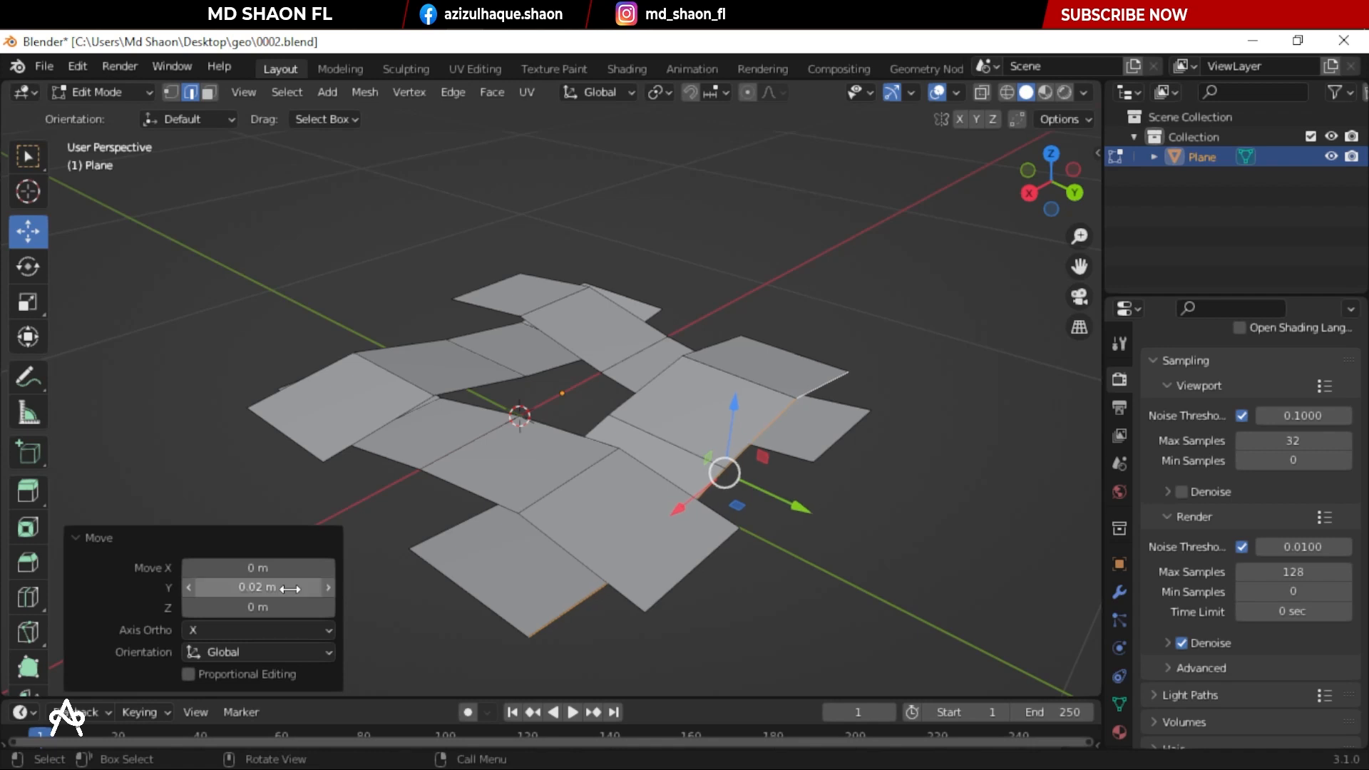
middle_click_drag(850, 259, 375, 410)
scroll(805, 416, "up", 3)
key("Tab")
key("Tab")
Bevel the fold edges across the strips at their crossings, about 0.207 m wide with 6 segments
middle_click_drag(536, 324, 730, 322)
left_click(405, 359)
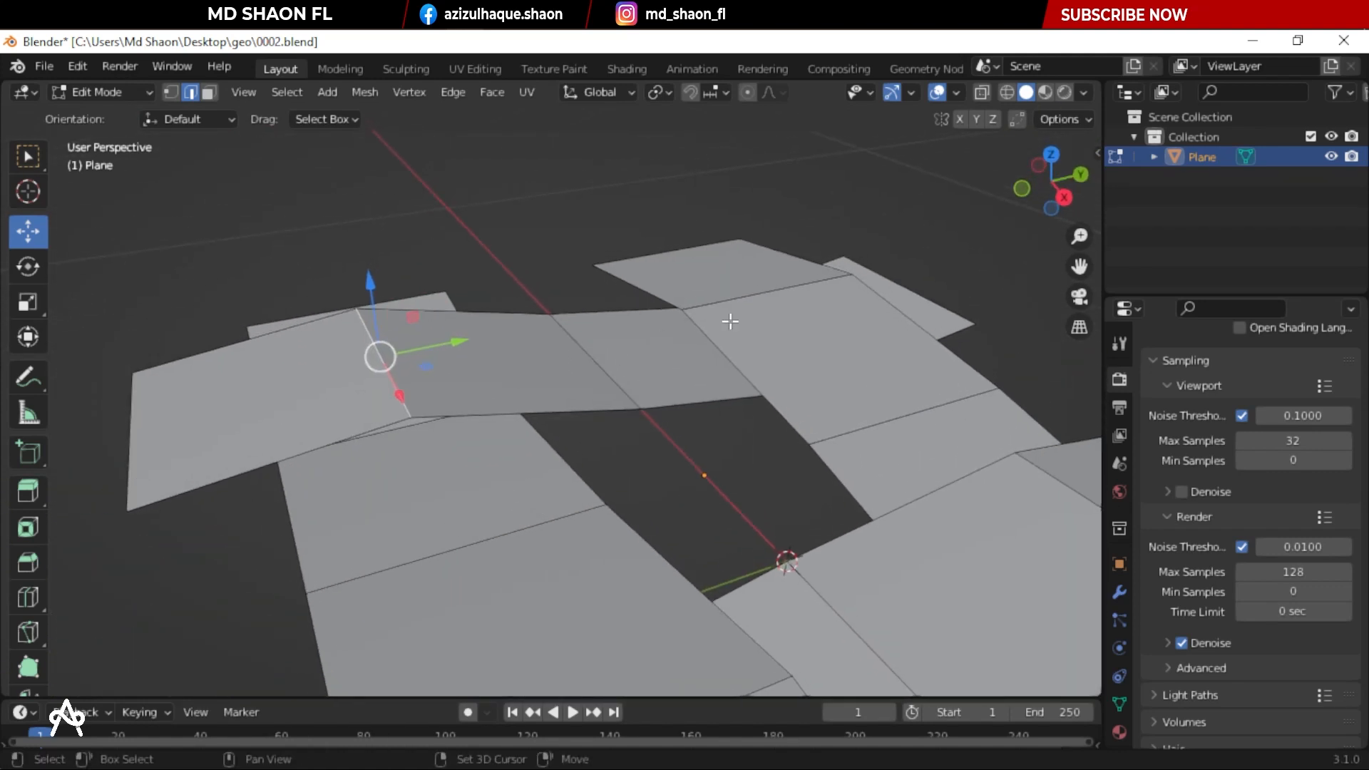
left_click(785, 285, "shift")
scroll(791, 480, "down", 3)
middle_click_drag(791, 480, 756, 511)
left_click(831, 478, "shift")
left_click(560, 476, "shift")
middle_click_drag(586, 498, 707, 262)
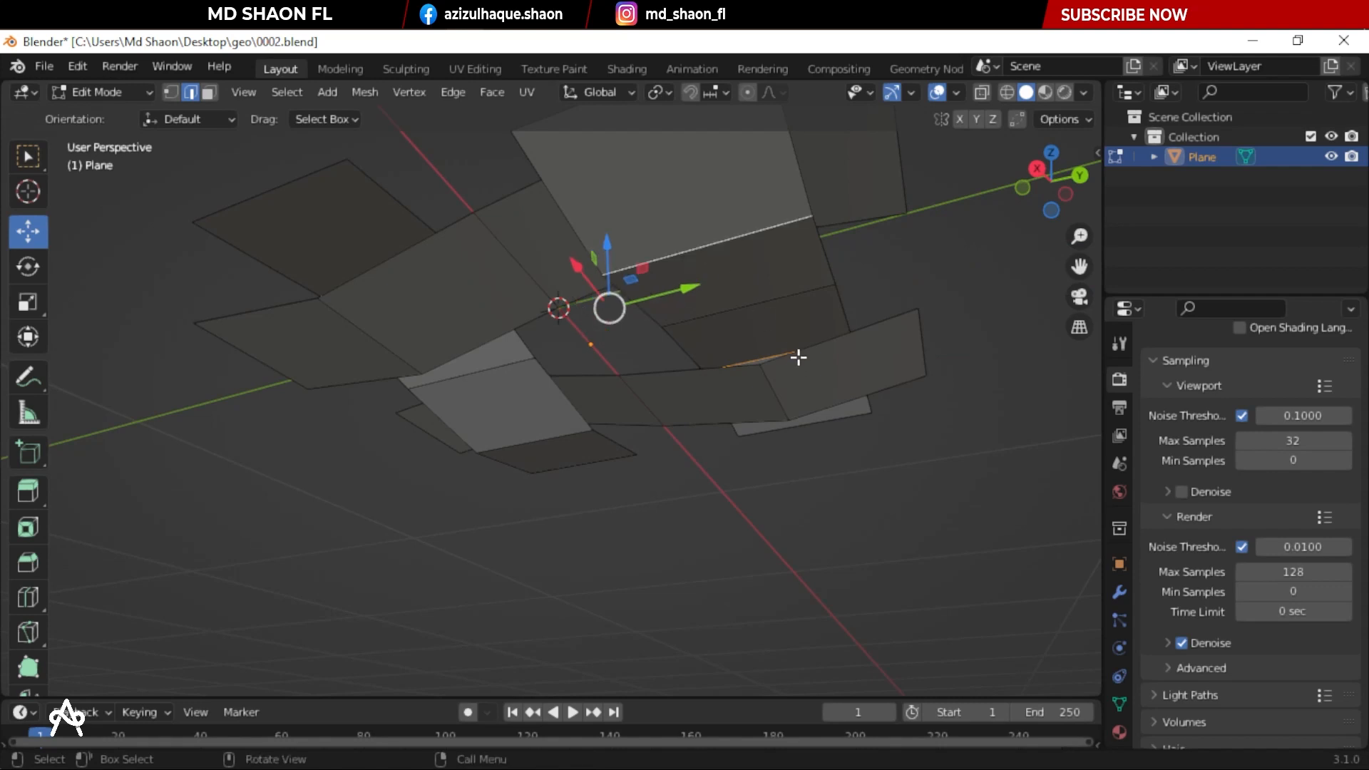
middle_click_drag(798, 358, 740, 348)
left_click(767, 349, "shift")
left_click(593, 464, "shift")
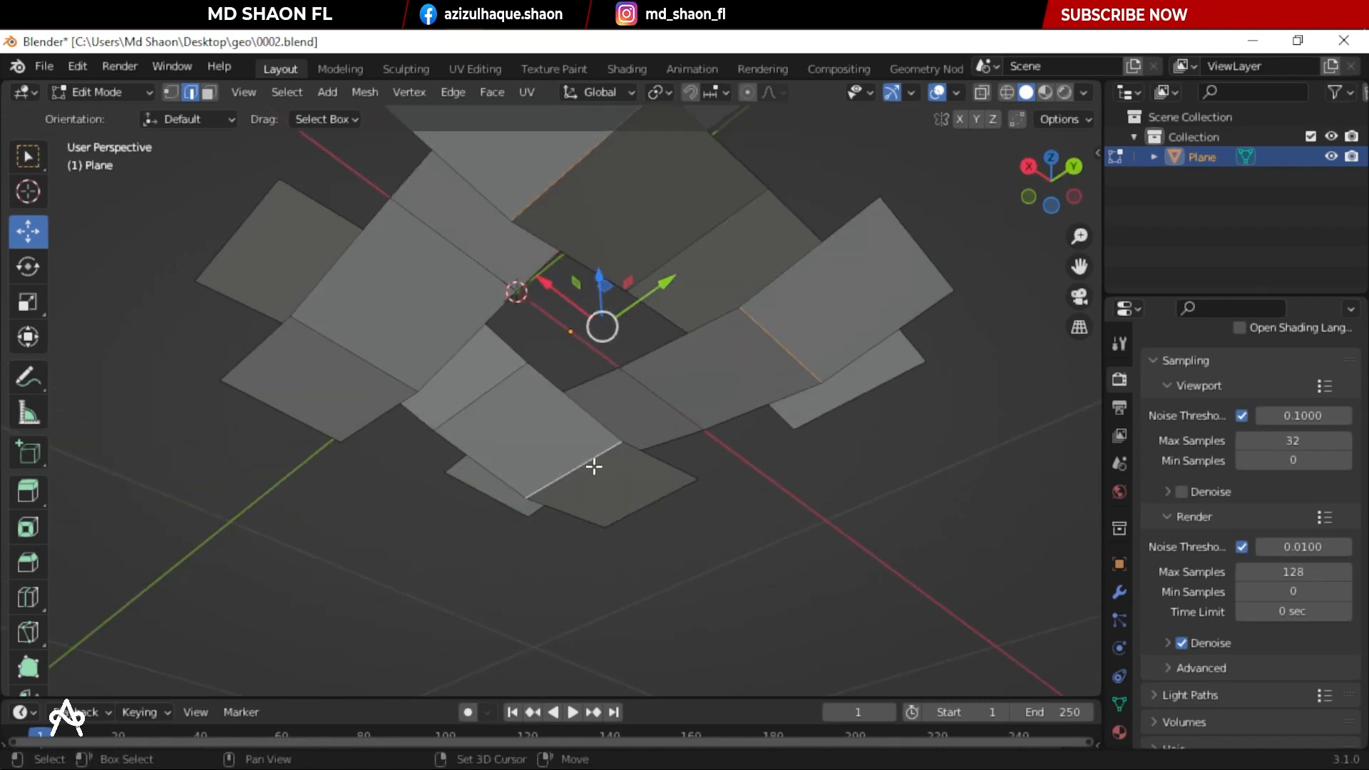
middle_click_drag(593, 464, 796, 403)
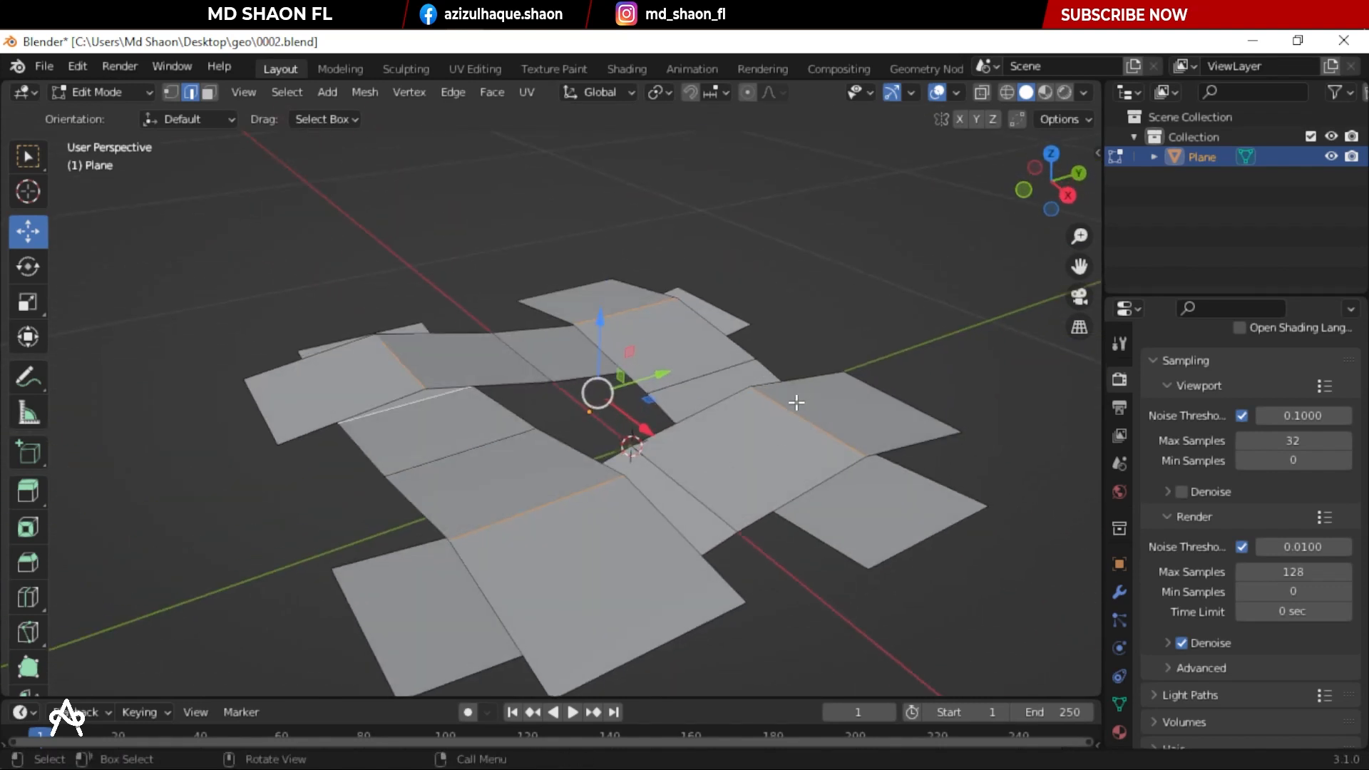
right_click(822, 331)
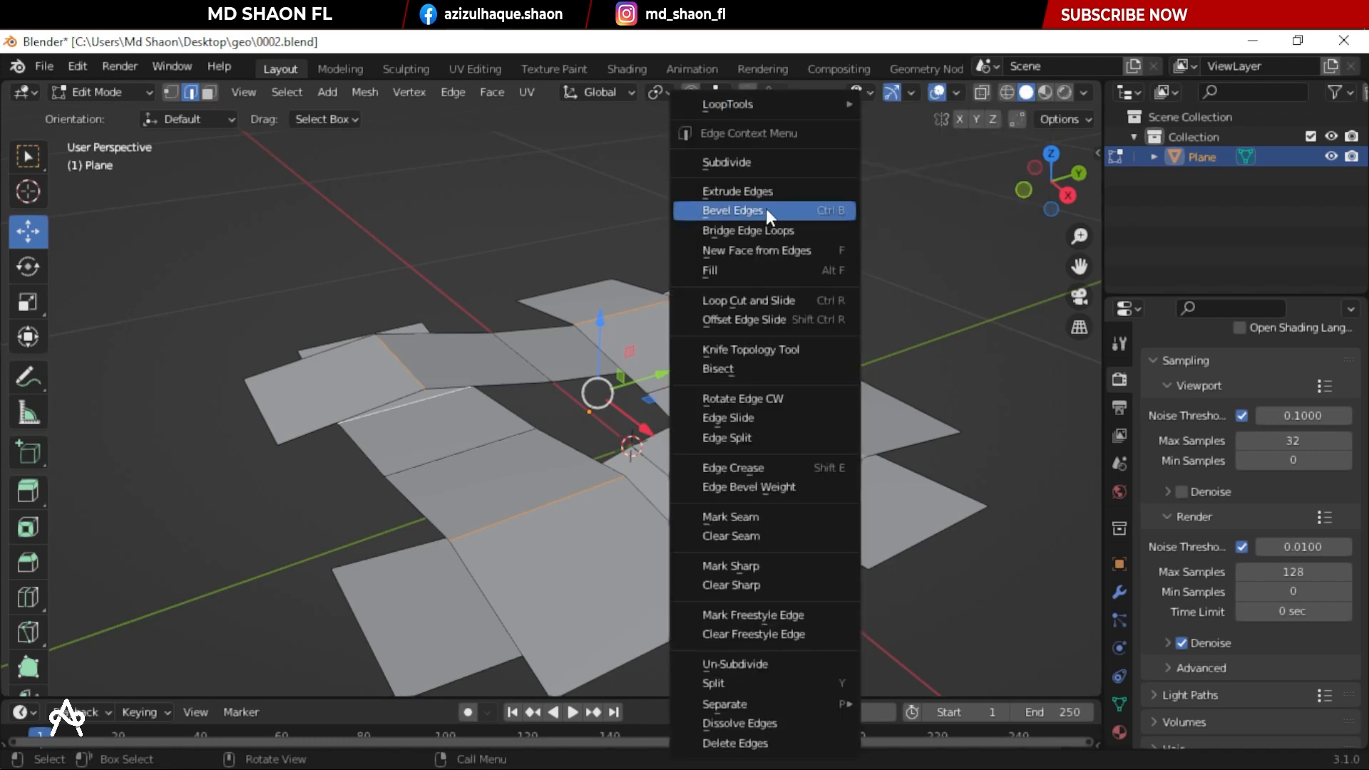
left_click(827, 208)
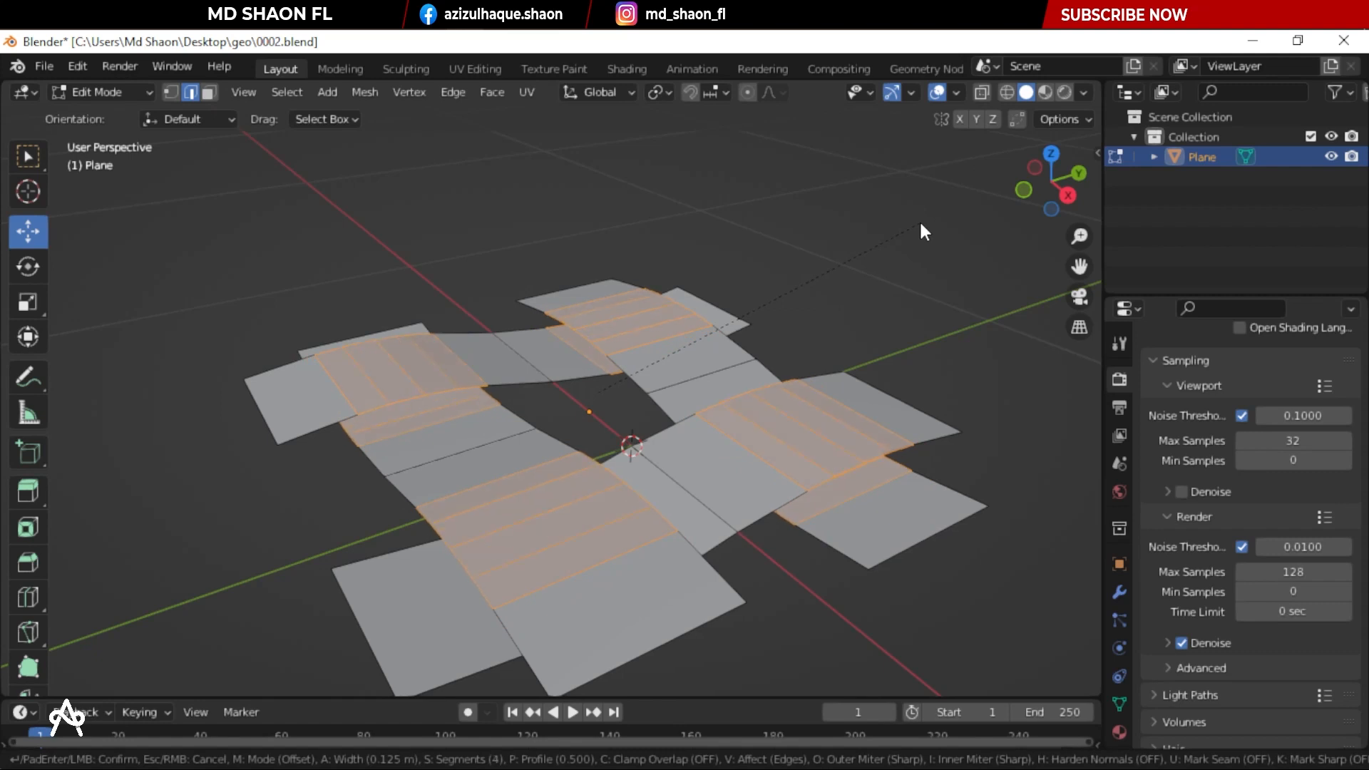
scroll(934, 218, "up", 3)
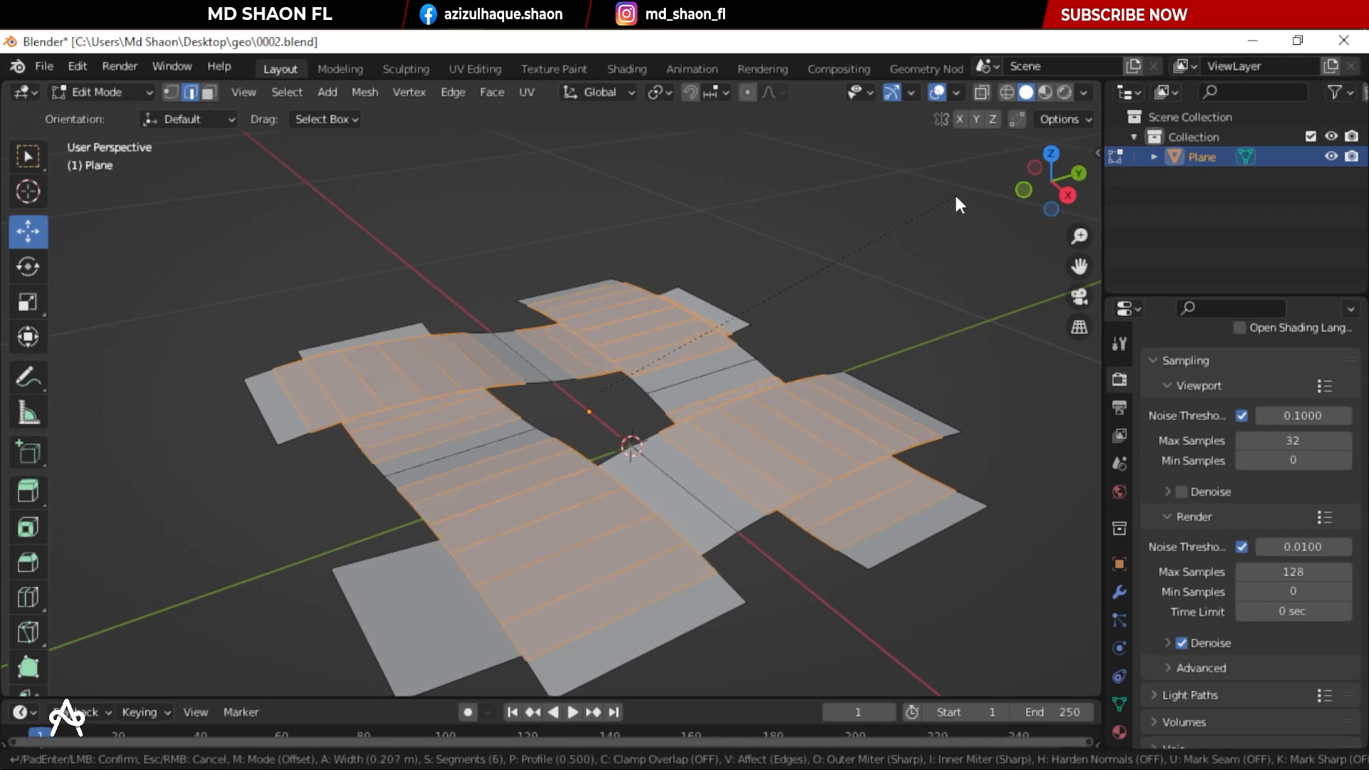
left_click(955, 196)
Return to Object Mode and move the woven plane about 3.83 m along the Y axis
middle_click_drag(618, 318, 314, 366)
key("Tab")
scroll(693, 348, "down", 4)
scroll(579, 425, "up", 4)
scroll(581, 382, "down", 3)
scroll(436, 407, "down", 4)
scroll(503, 369, "down", 2)
scroll(513, 383, "up", 3)
scroll(513, 383, "down", 3)
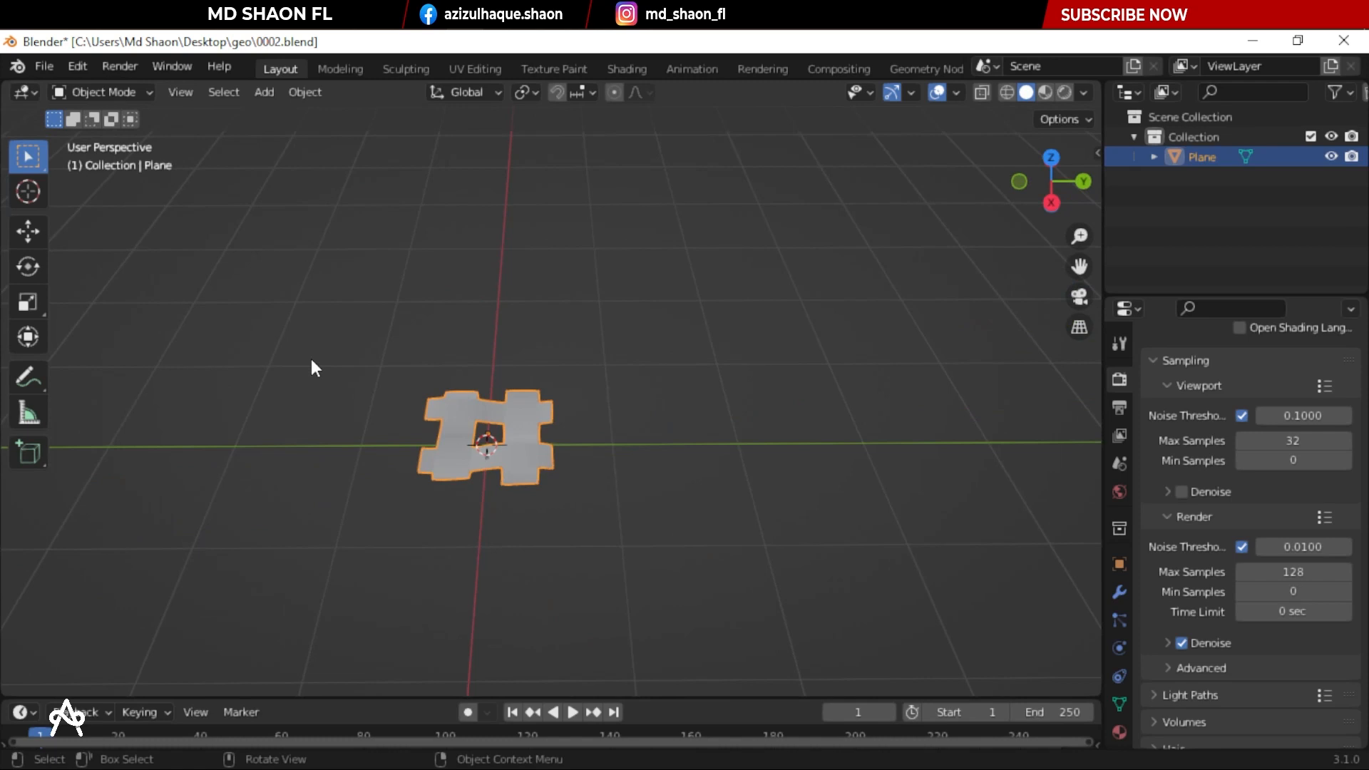
left_click(28, 230)
left_click_drag(568, 431, 1042, 434)
Add a Solidify modifier to the woven plane
middle_click_drag(1042, 434, 737, 414)
middle_click_drag(599, 429, 638, 418, "shift")
scroll(637, 417, "down", 2)
scroll(729, 398, "up", 6)
middle_click_drag(729, 398, 640, 477, "shift")
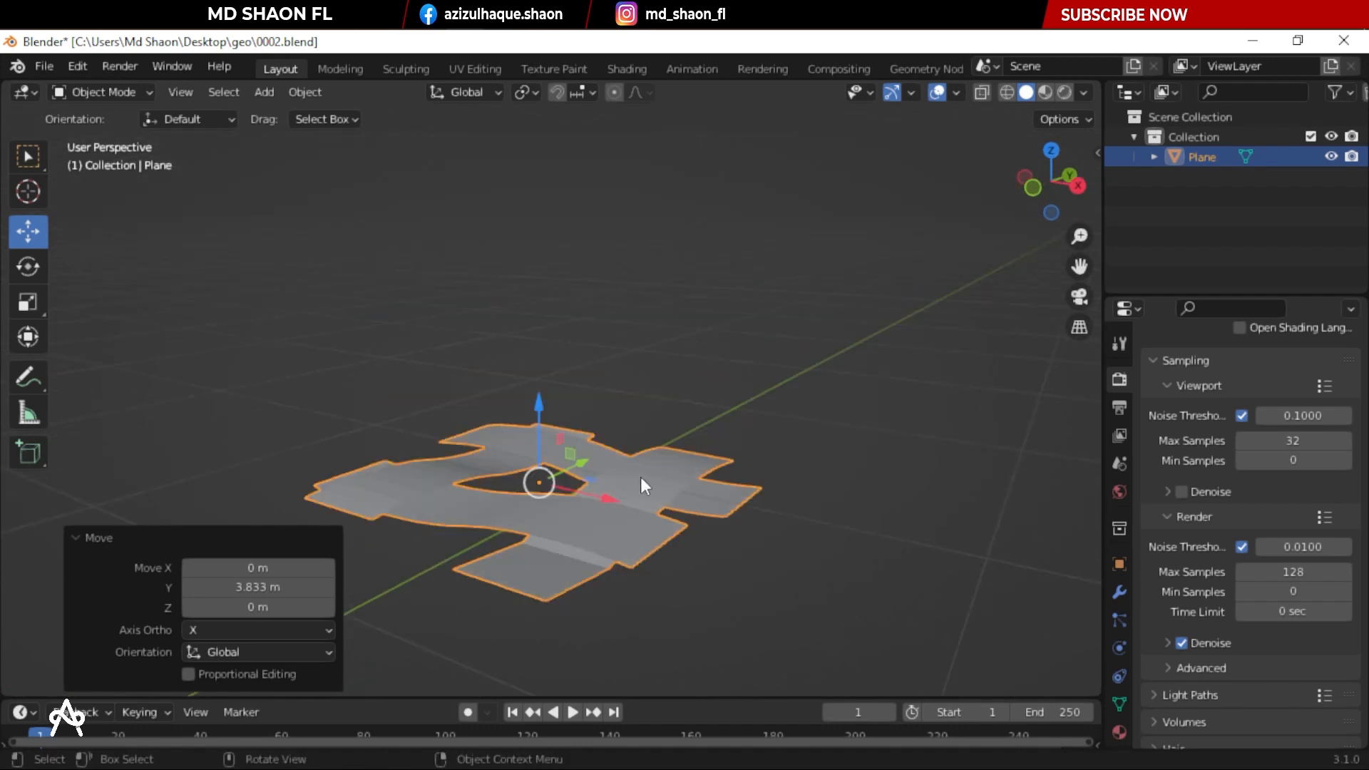
left_click(1120, 592)
left_click(1176, 375)
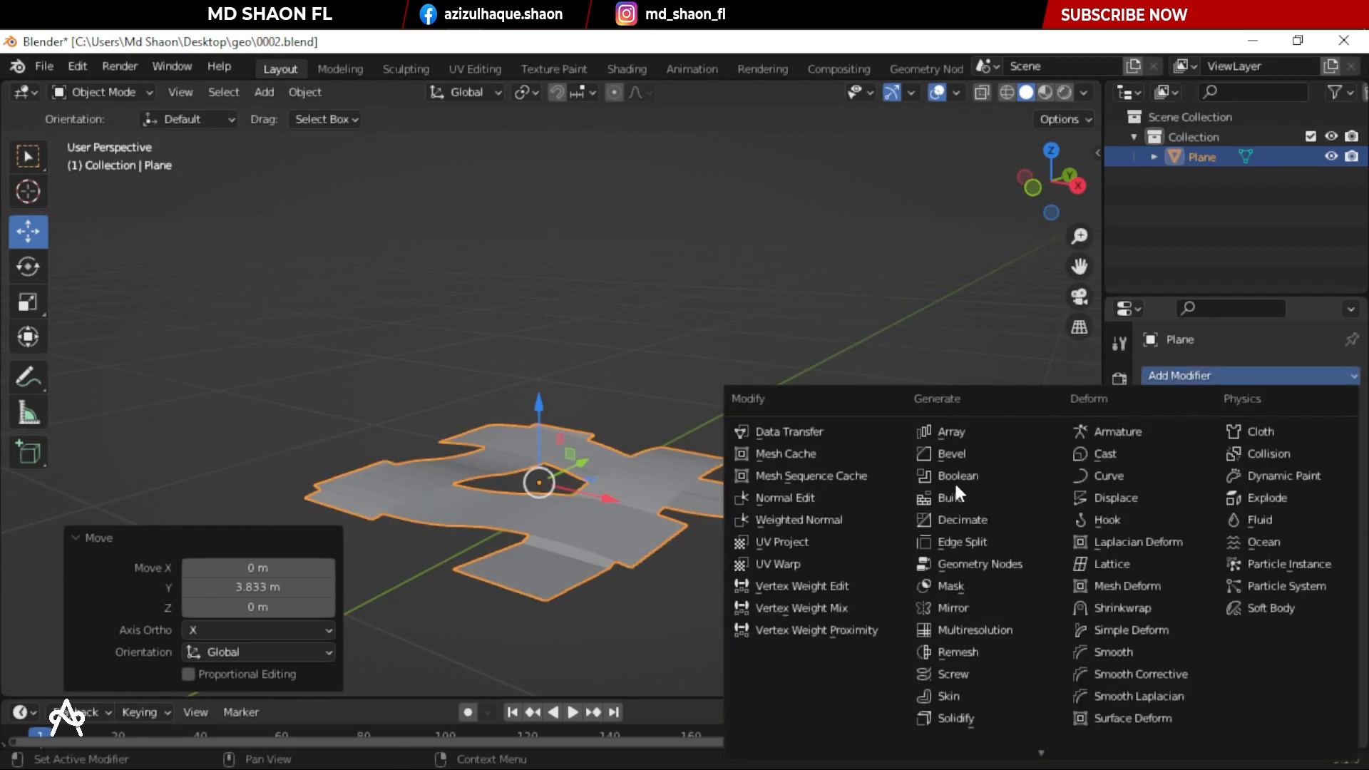
left_click(949, 718)
Set the Solidify modifier's thickness to 0.005 m
scroll(613, 597, "up", 2)
middle_click_drag(625, 553, 630, 489, "shift")
scroll(637, 492, "up", 1)
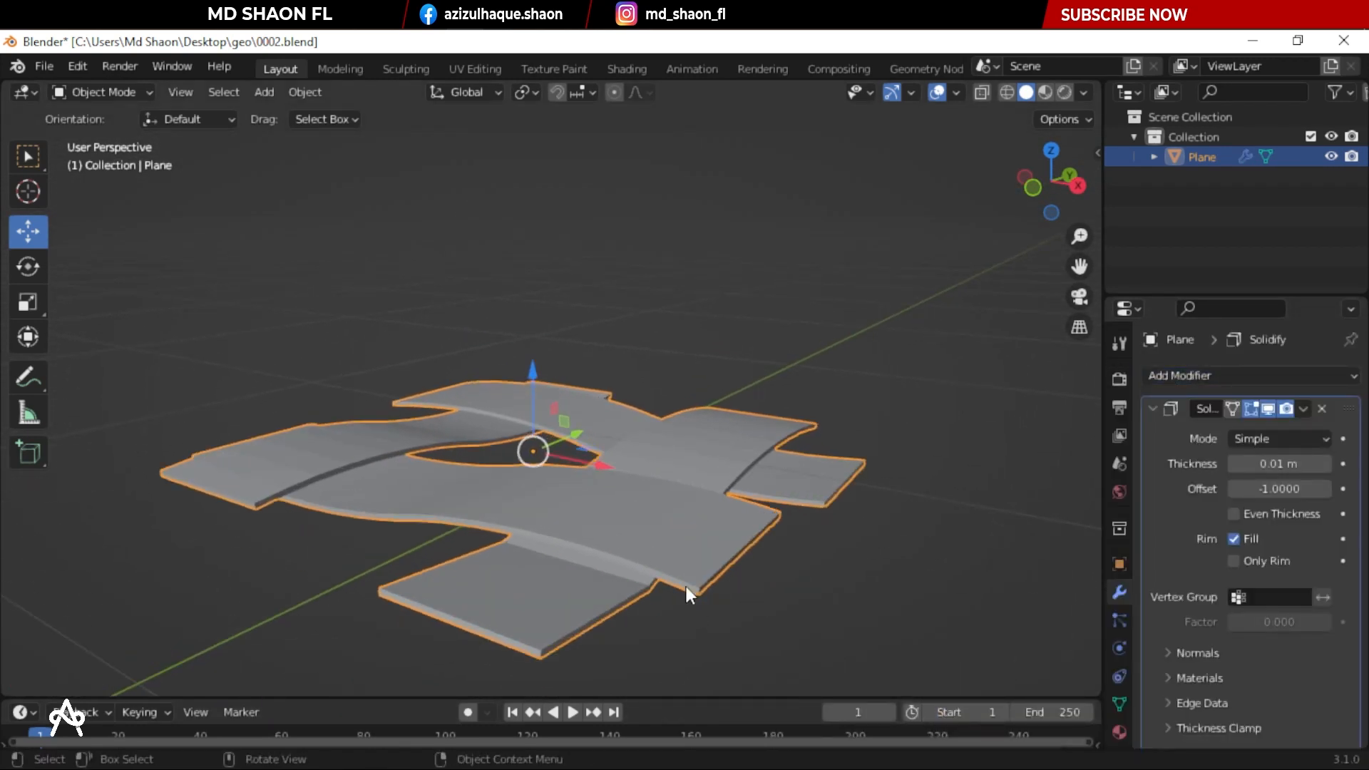
middle_click_drag(577, 556, 574, 526, "shift")
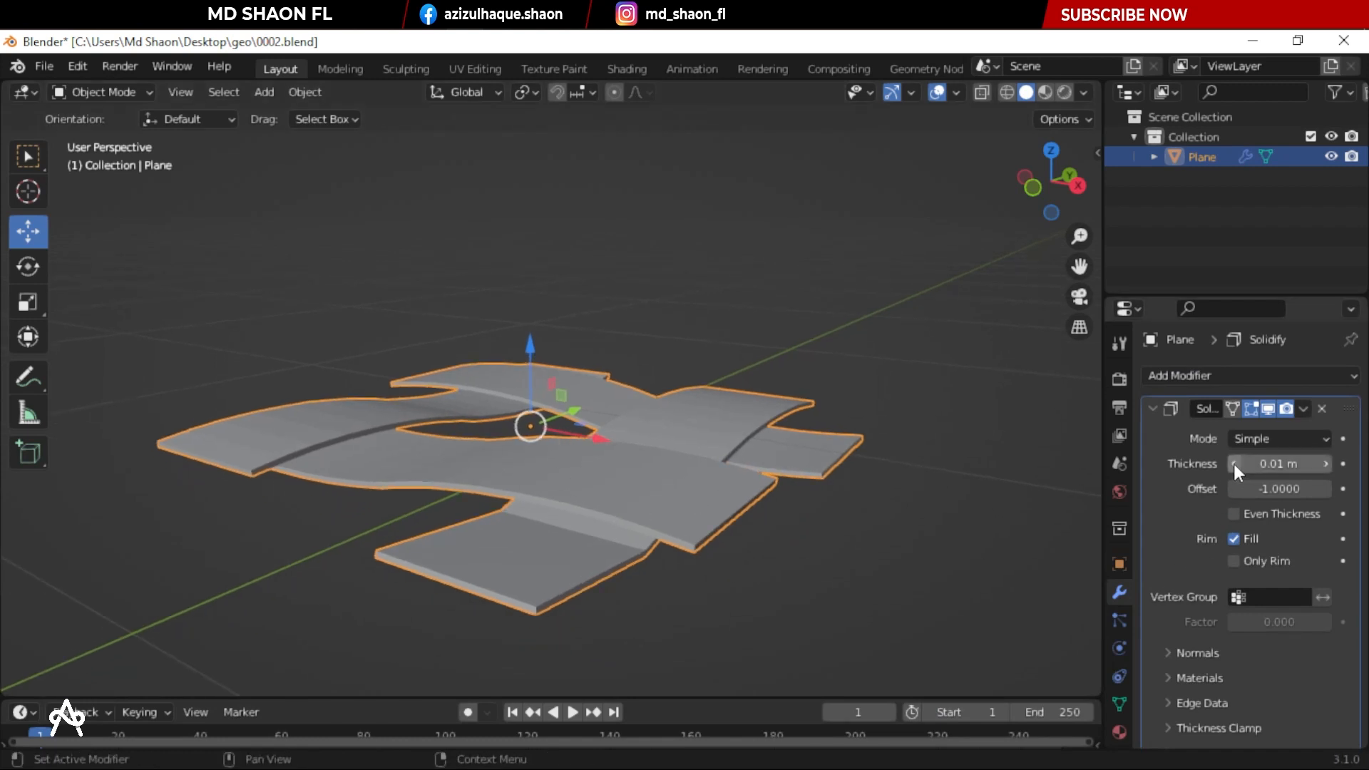
left_click(1258, 464)
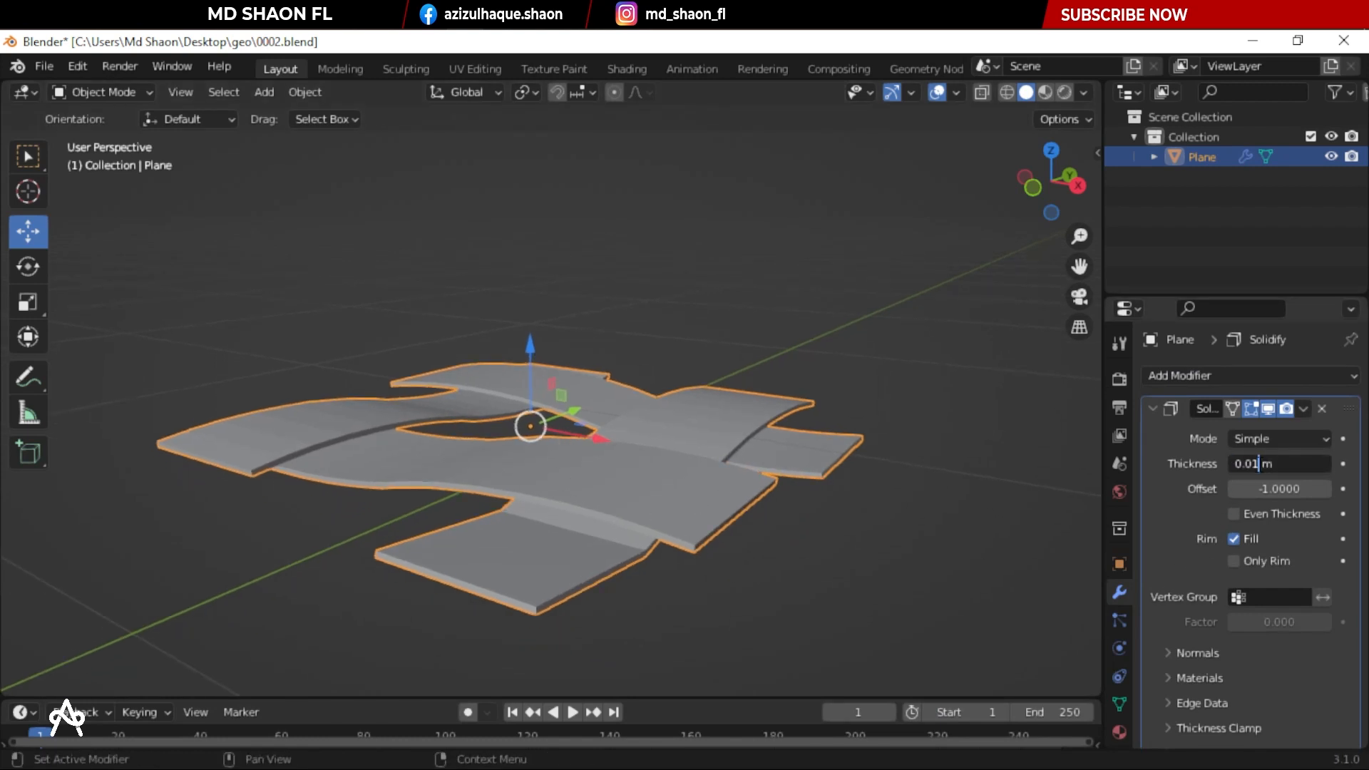
key("shift+Left")
type("05")
key("Return")
Add a torus mesh, reduce its major radius and set its minor radius to 0.38 m
middle_click_drag(534, 584, 476, 421)
key("shift+a")
mouse_move(459, 360)
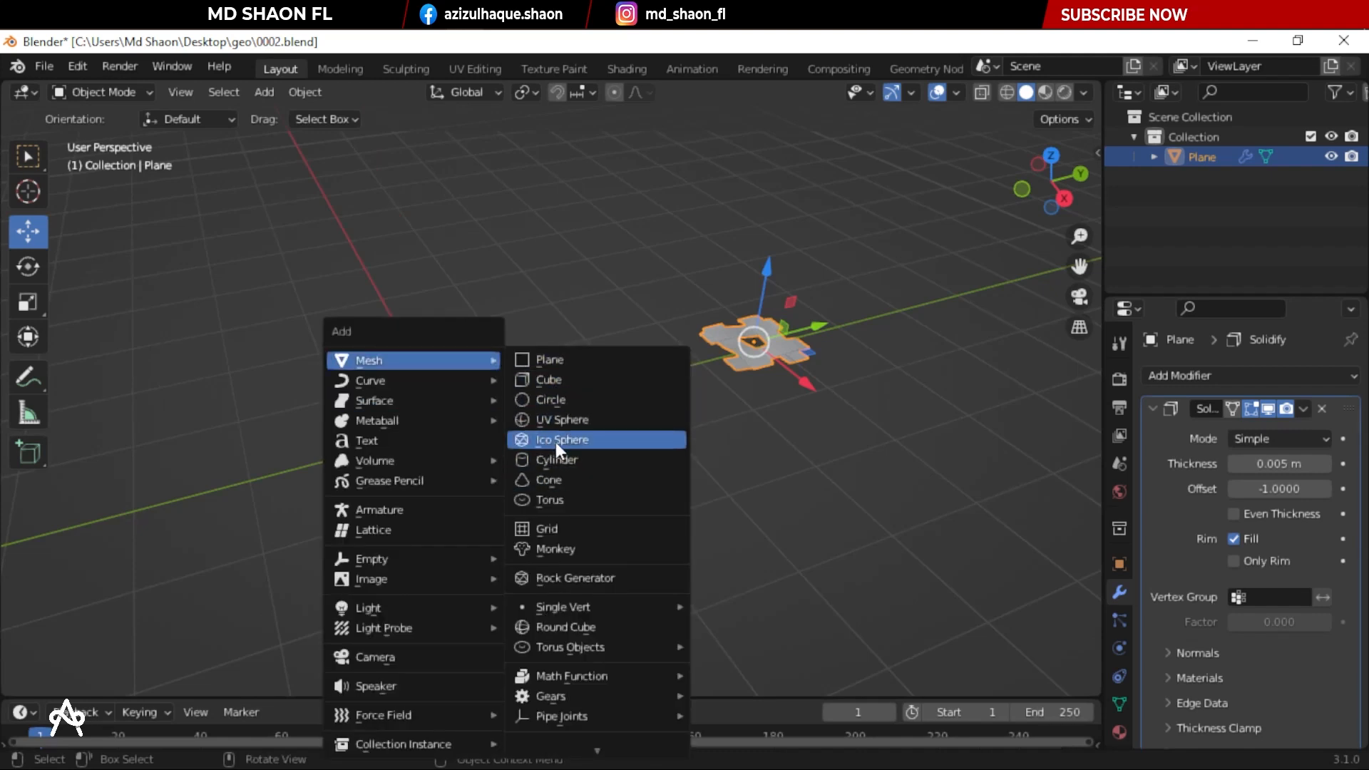
left_click(541, 499)
scroll(694, 461, "up", 4)
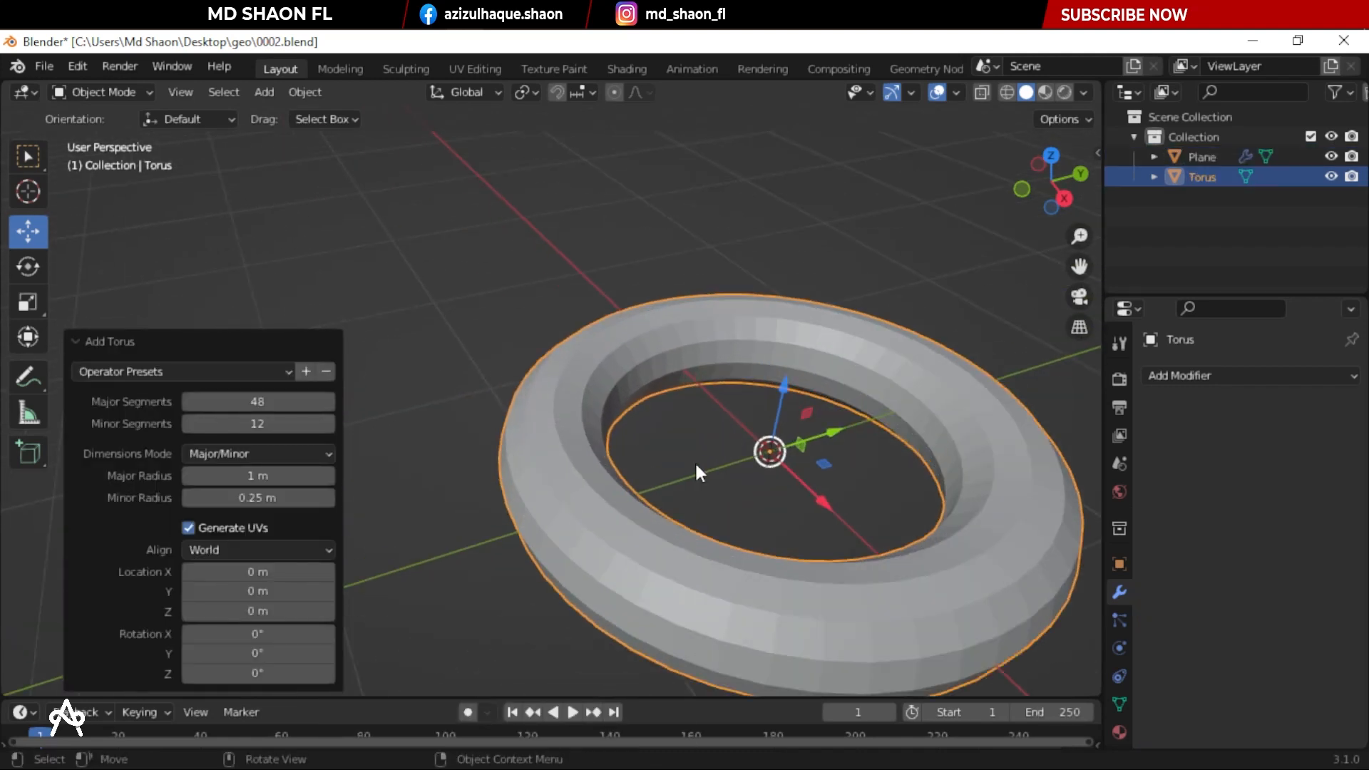
left_click(259, 479)
left_click(181, 486)
mouse_move(210, 484)
left_mouse_down()
mouse_move(235, 484)
mouse_move(193, 485)
left_mouse_up()
mouse_move(235, 497)
left_mouse_down()
mouse_move(257, 498)
mouse_move(214, 498)
mouse_move(250, 498)
mouse_move(235, 497)
left_mouse_up()
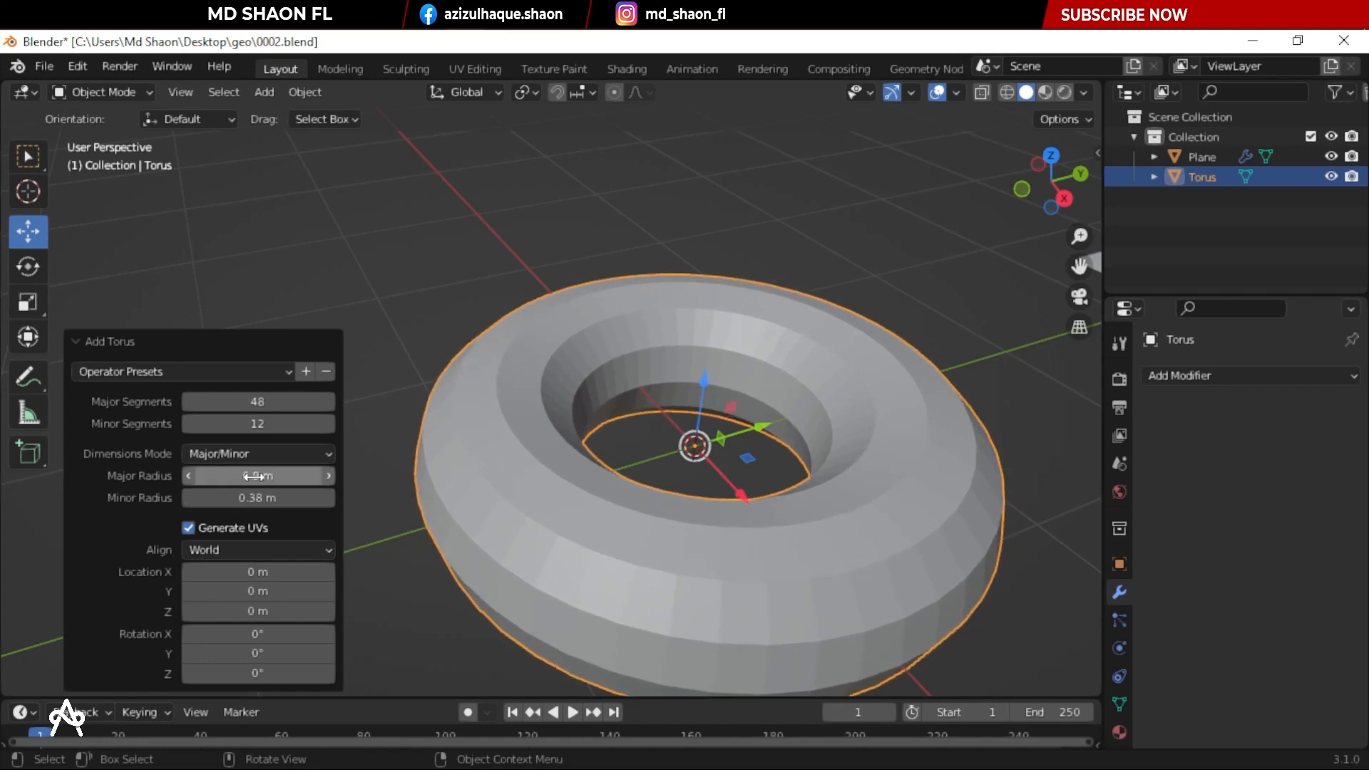
Scale the woven plane down uniformly to 0.471 and apply its scale
scroll(486, 371, "down", 5)
left_click(696, 596)
middle_click_drag(787, 529, 697, 479)
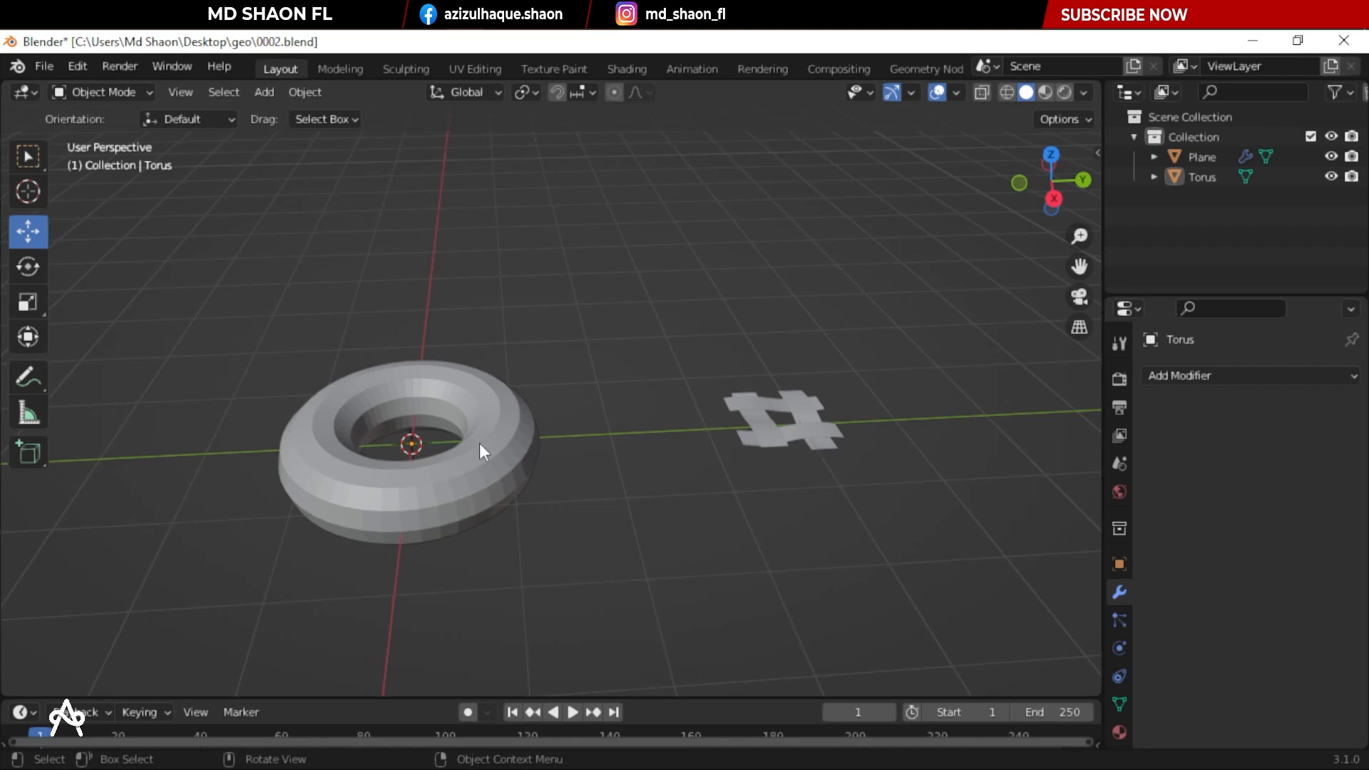
scroll(481, 446, "up", 3)
middle_click_drag(905, 523, 770, 545, "shift")
left_click(806, 490)
key("s")
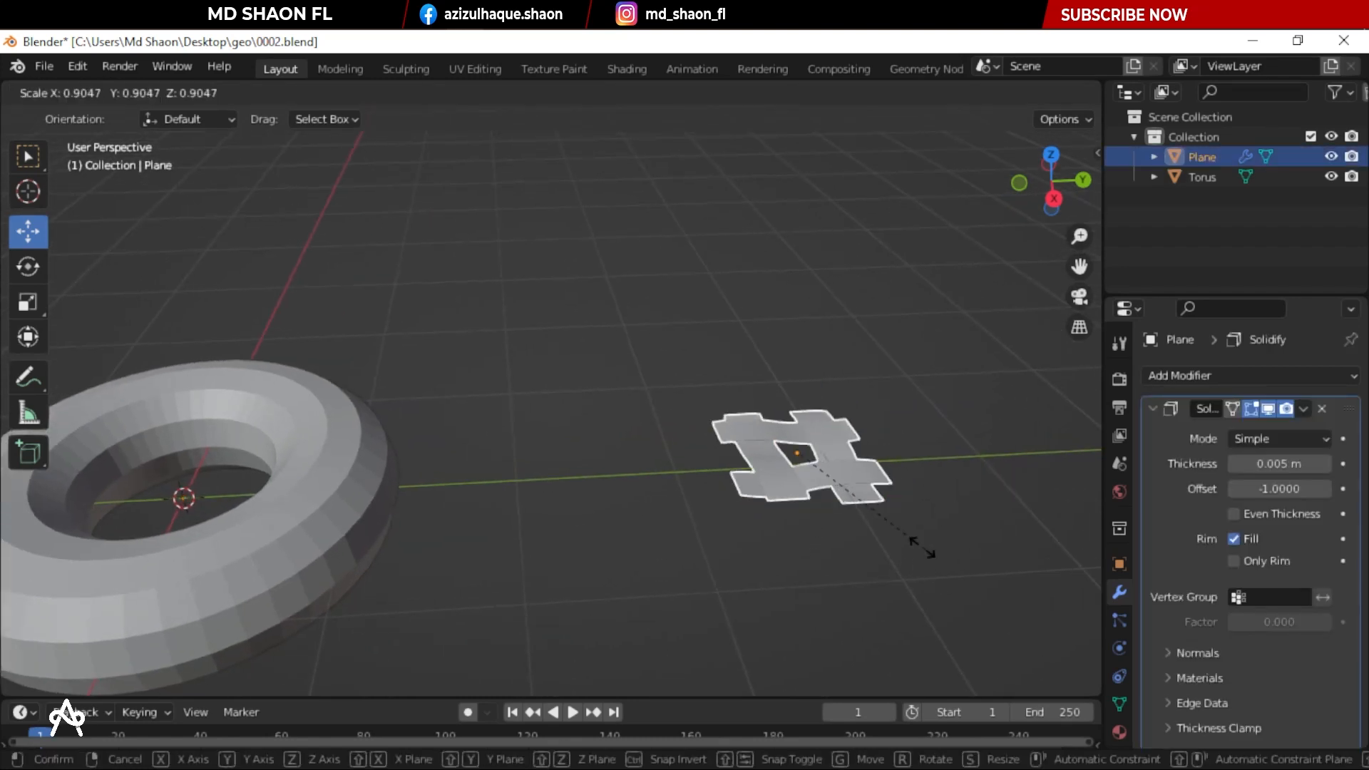
left_click(865, 498)
key("ctrl+a")
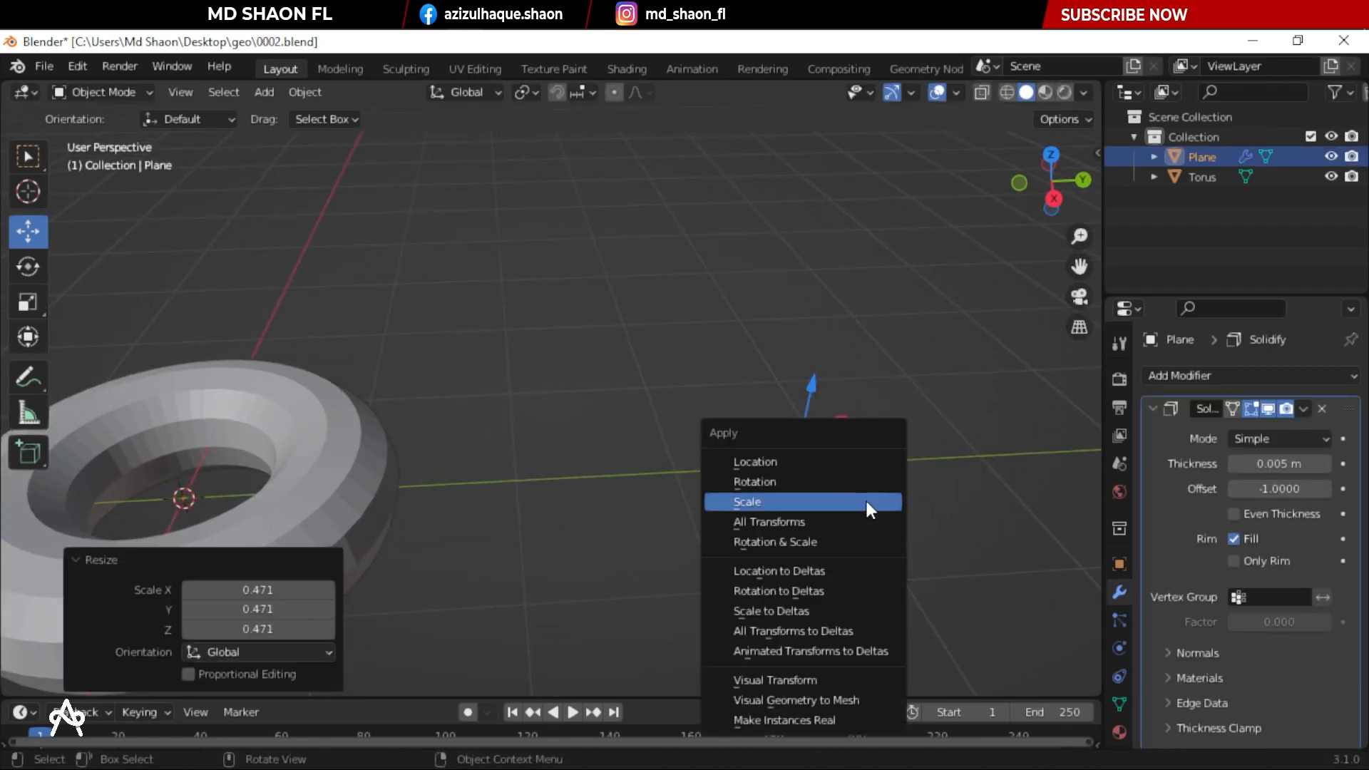
left_click(866, 497)
middle_click_drag(728, 524, 558, 479)
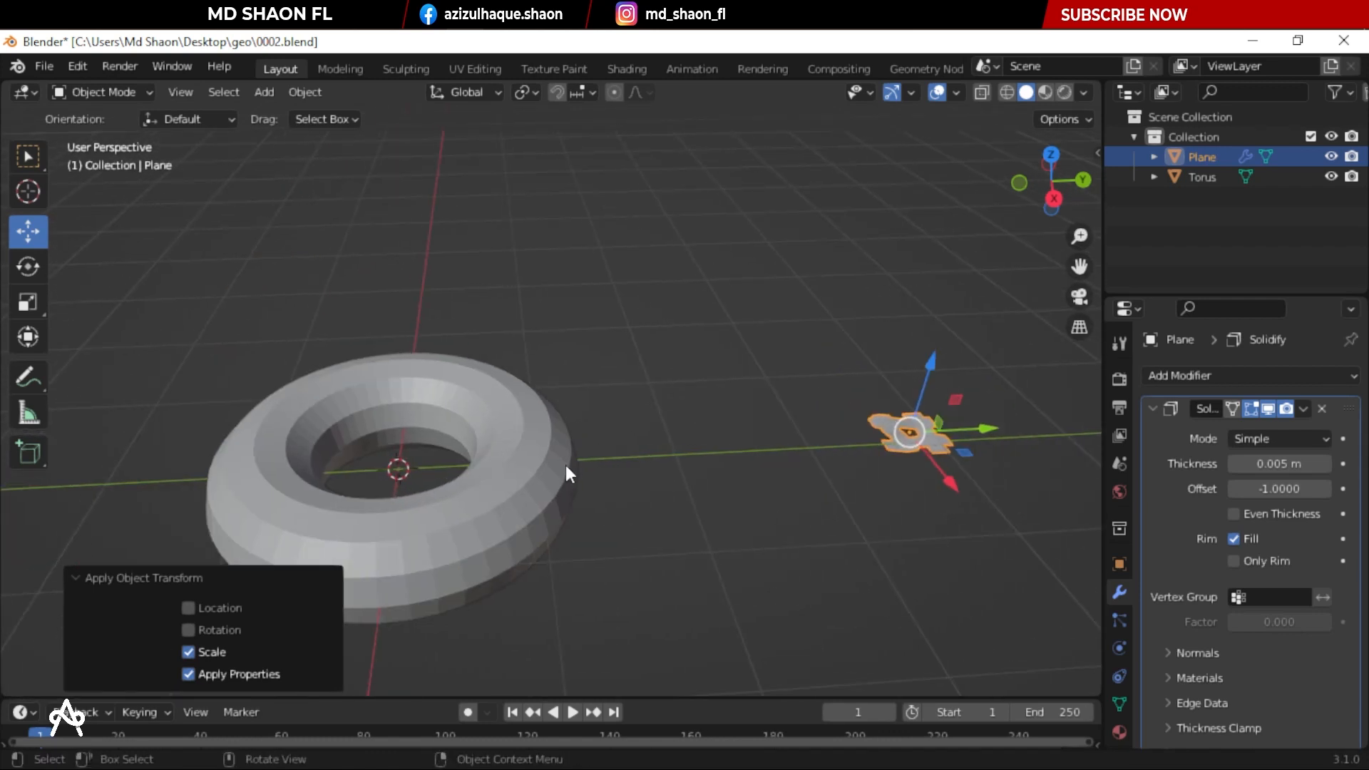
middle_click_drag(499, 528, 529, 485, "shift")
scroll(514, 515, "up", 1)
middle_click_drag(404, 544, 459, 525, "shift")
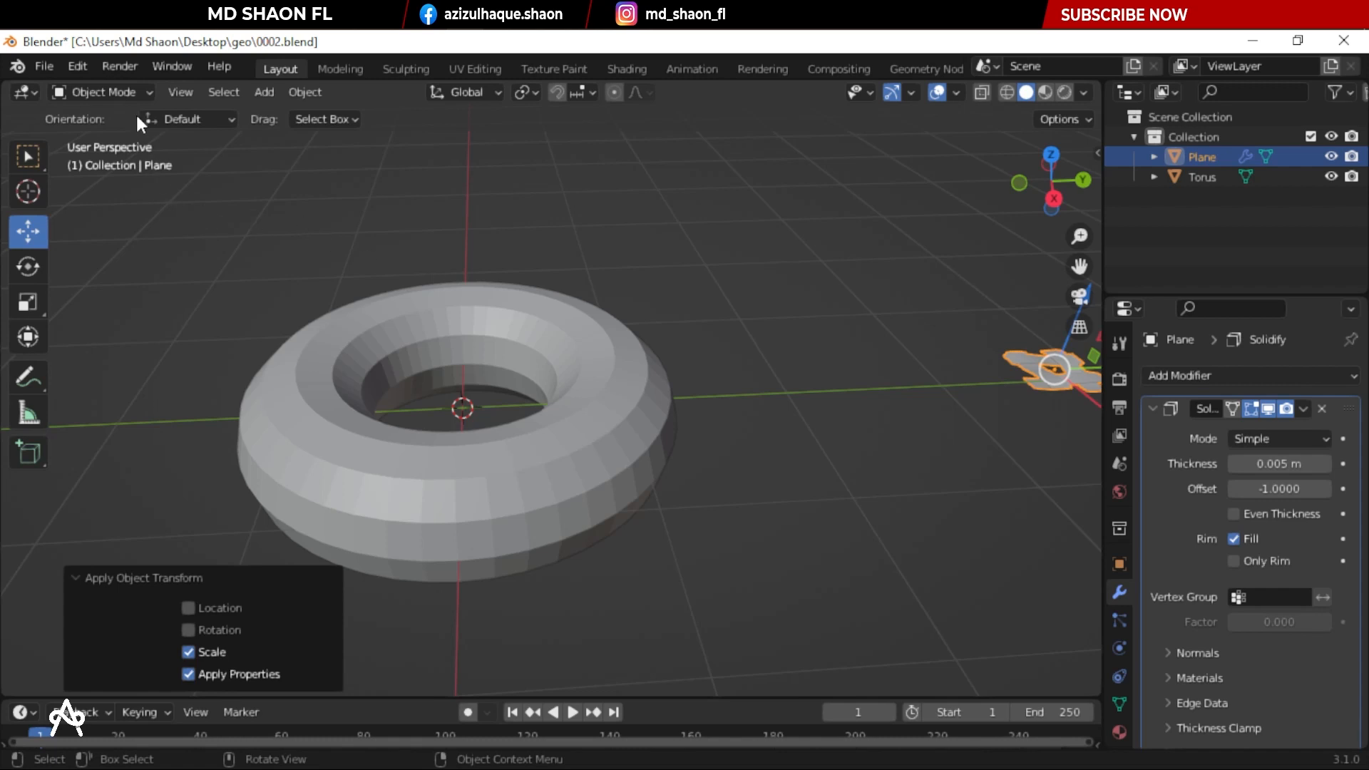
left_click(84, 66)
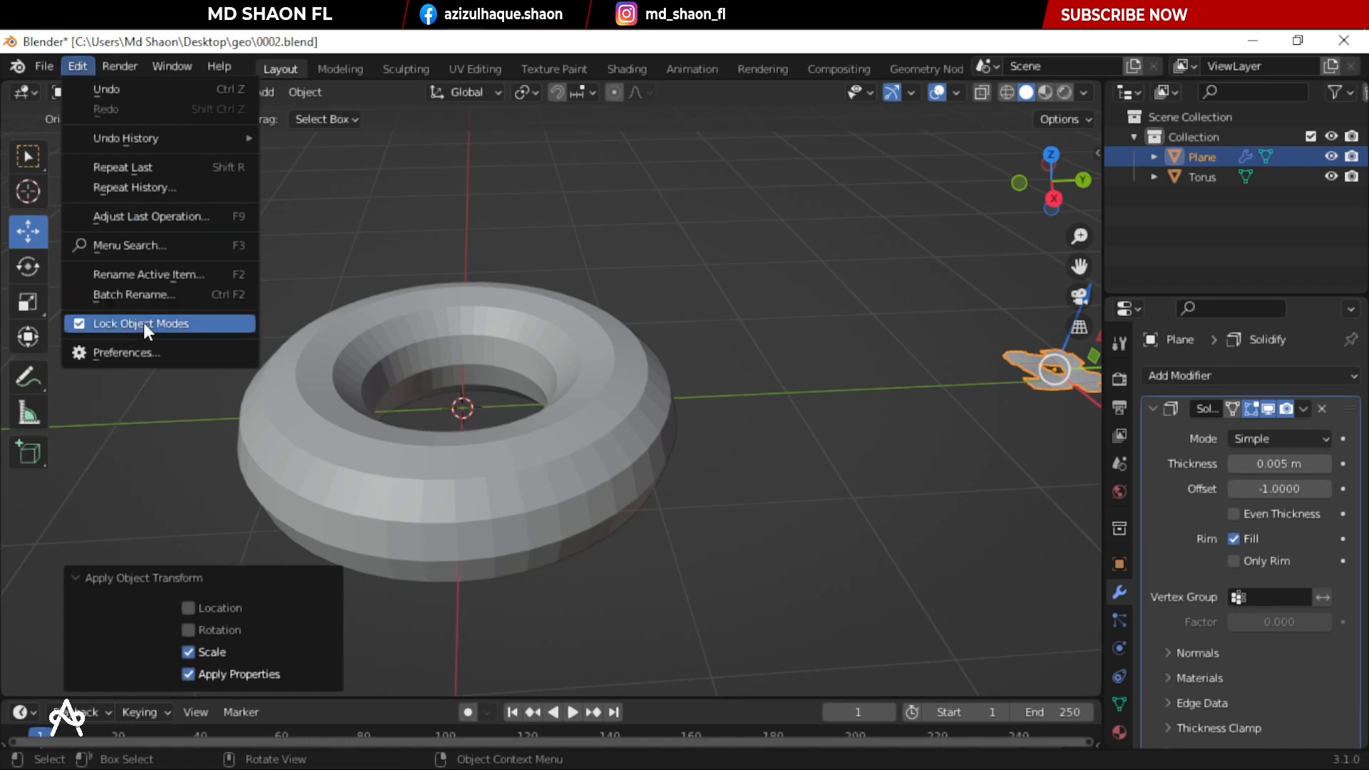
left_click(131, 329)
left_click(77, 67)
left_click(109, 330)
Search the add-on preferences for "tissue", enable the Mesh: Tissue add-on and close the preferences
left_click(77, 69)
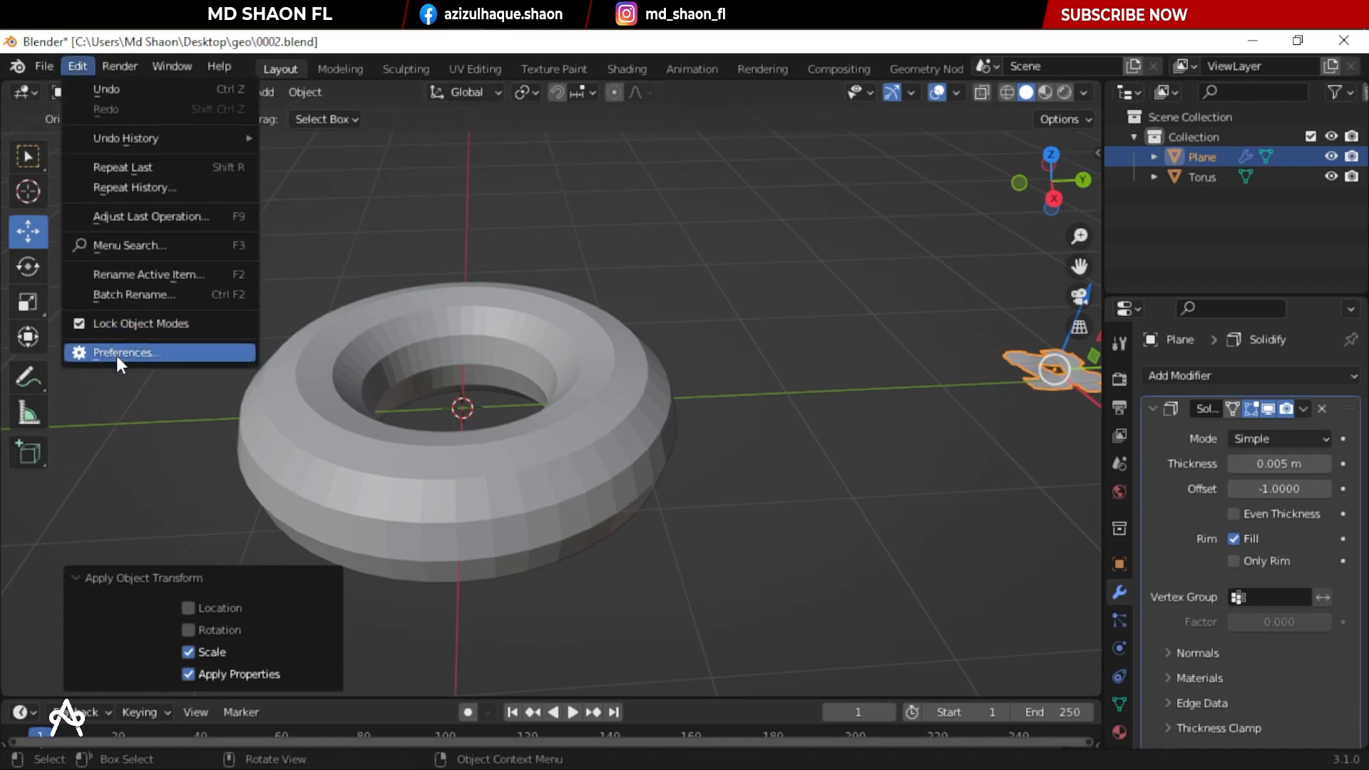
left_click(117, 355)
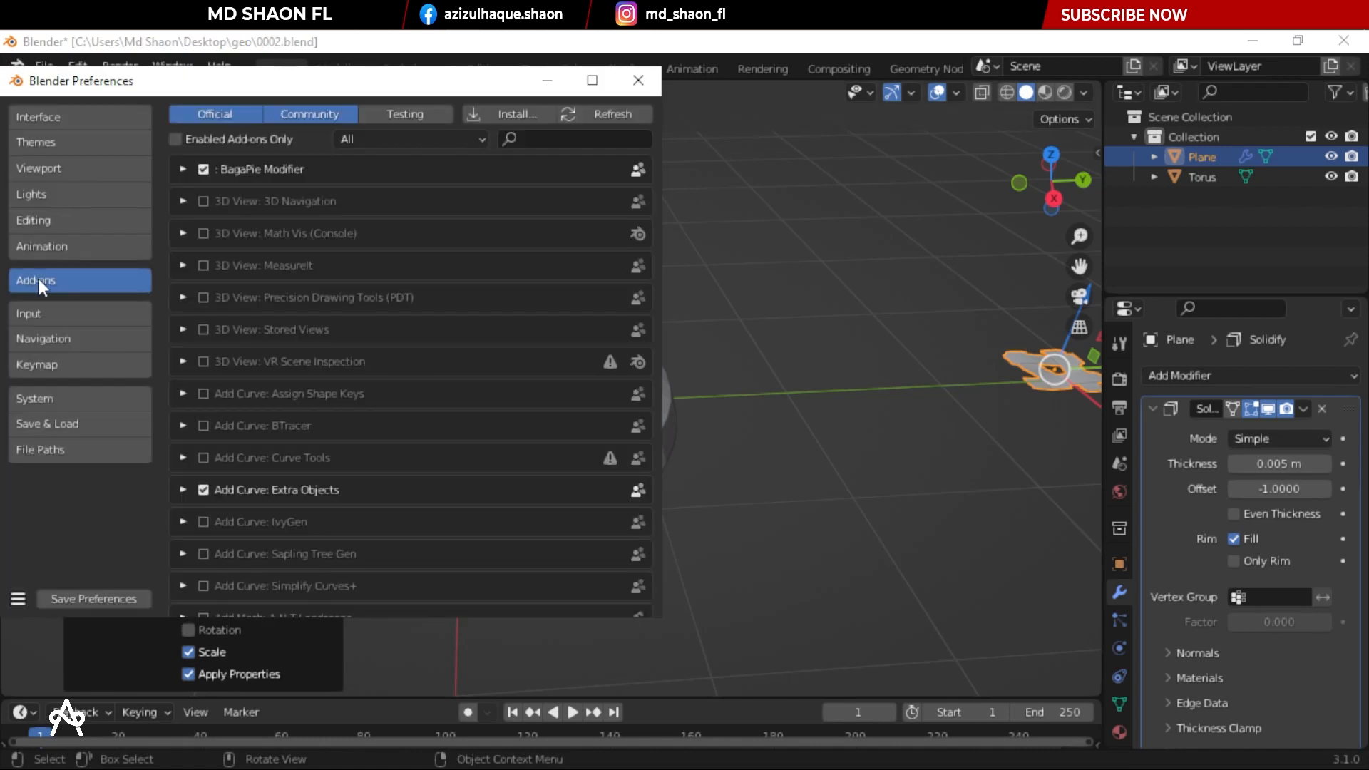
left_click(556, 139)
type("tissue")
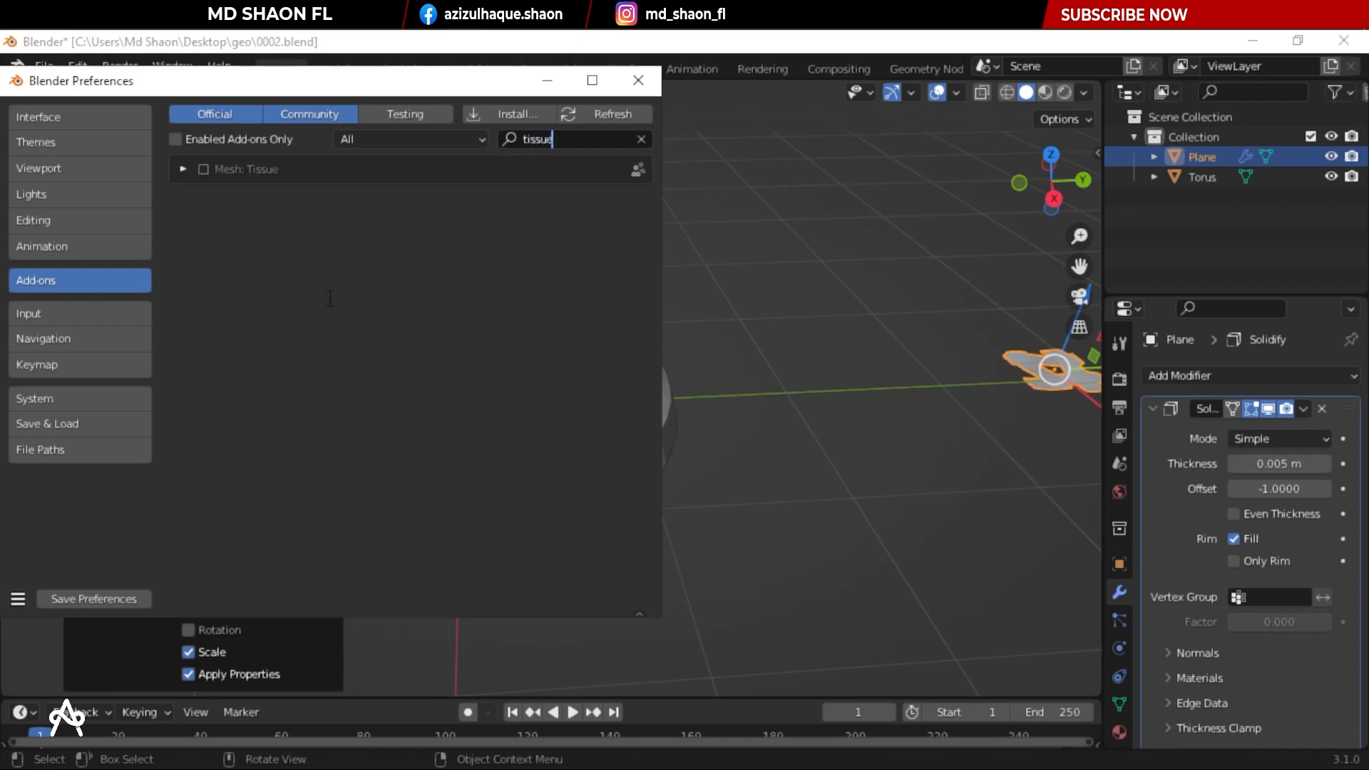
key("Return")
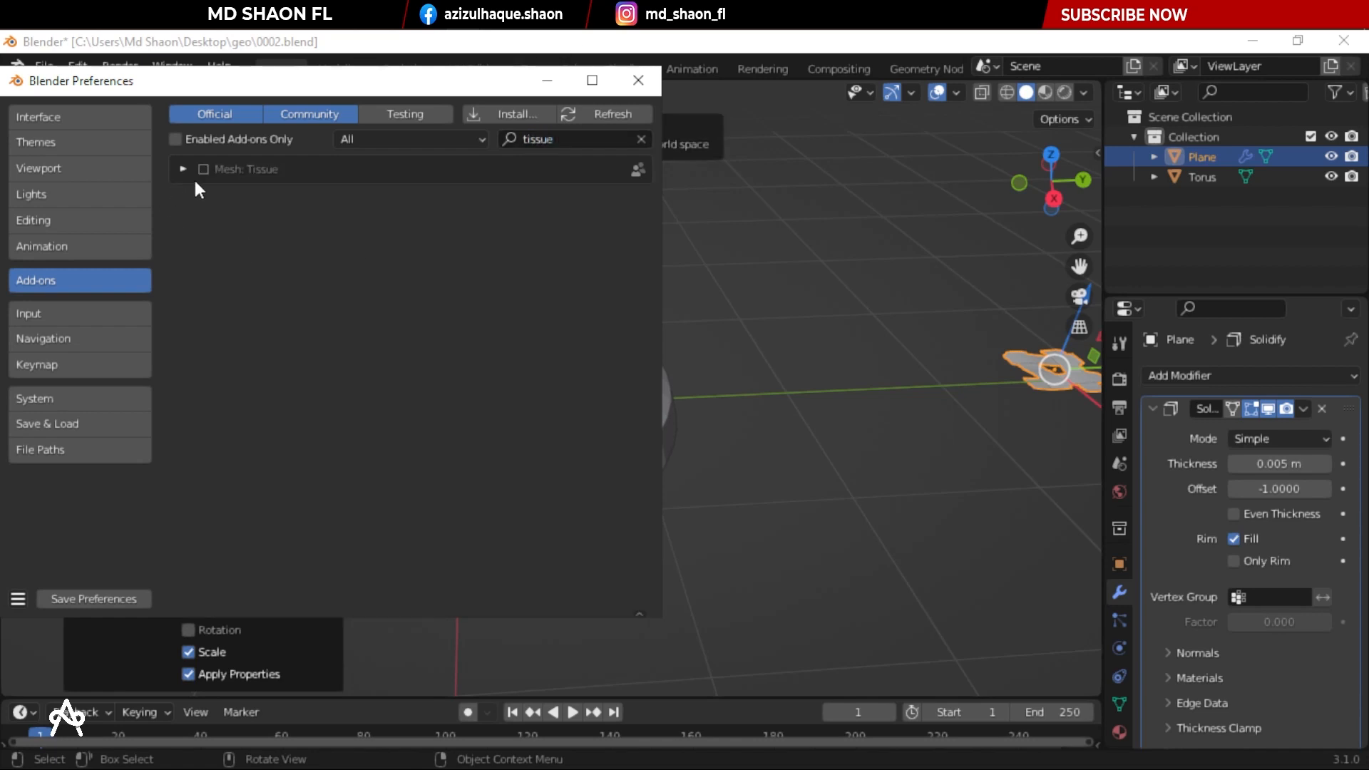
left_click(202, 169)
left_click(185, 173)
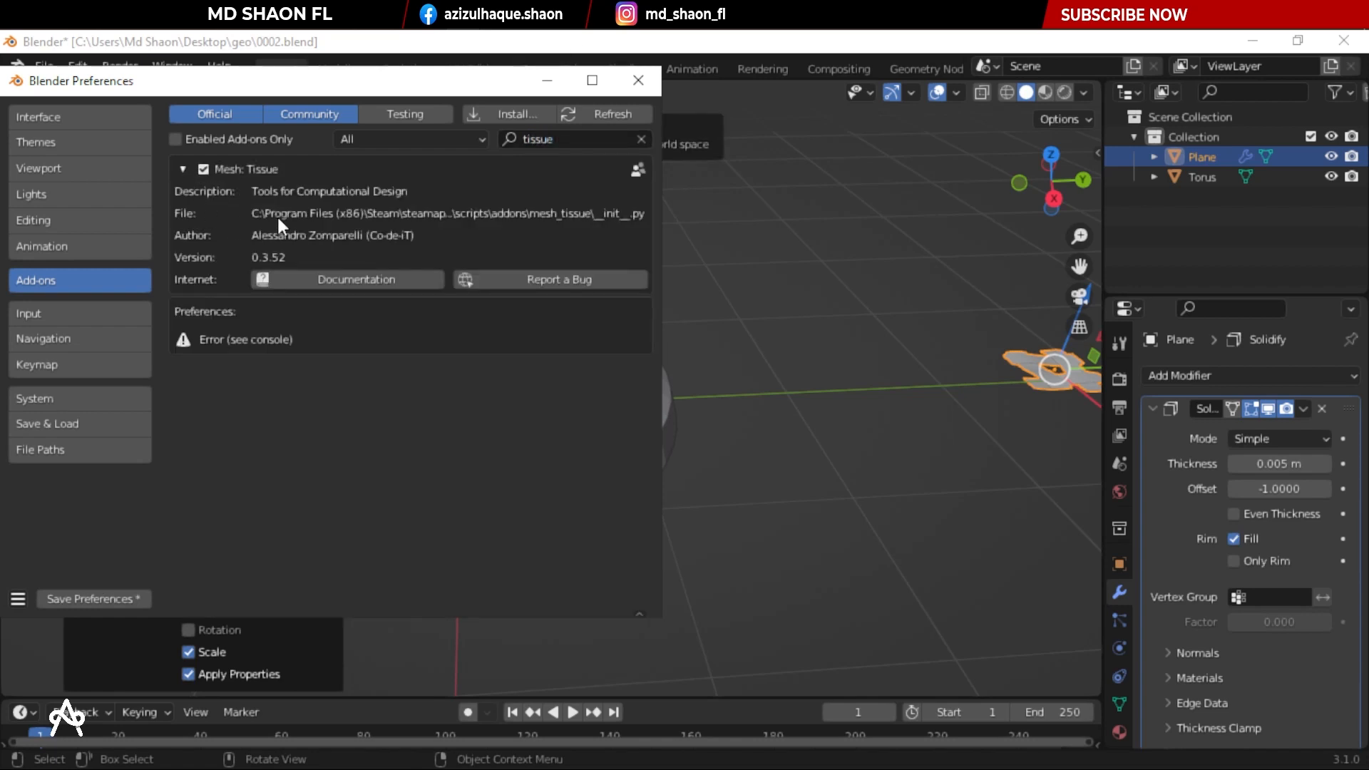
left_click(637, 80)
Deselect the woven plane and show the Tissue tools in the viewport's sidebar
left_click(871, 379)
key("n")
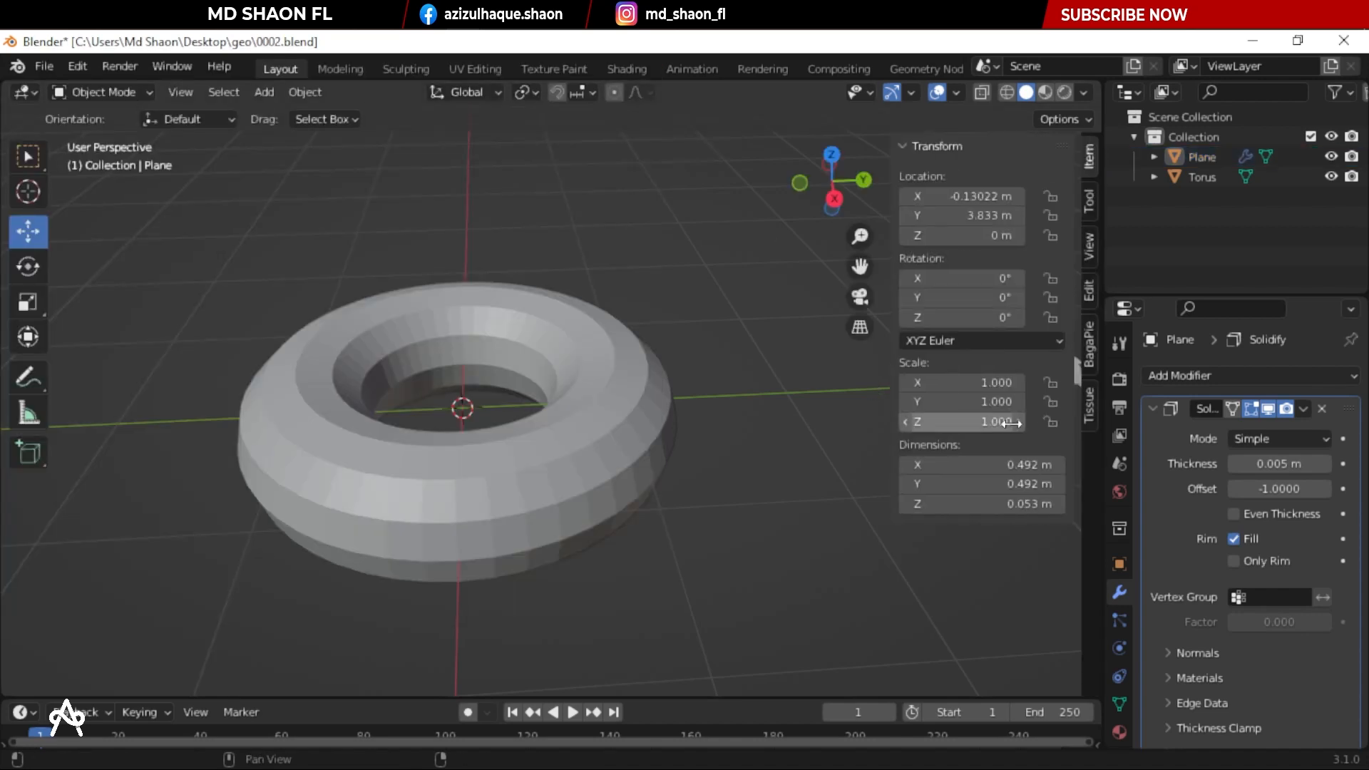
left_click(1092, 406)
Tessellate the torus as base with the woven plane as component, using Quad fill mode and Relative thickness
middle_click_drag(761, 446, 487, 489, "shift")
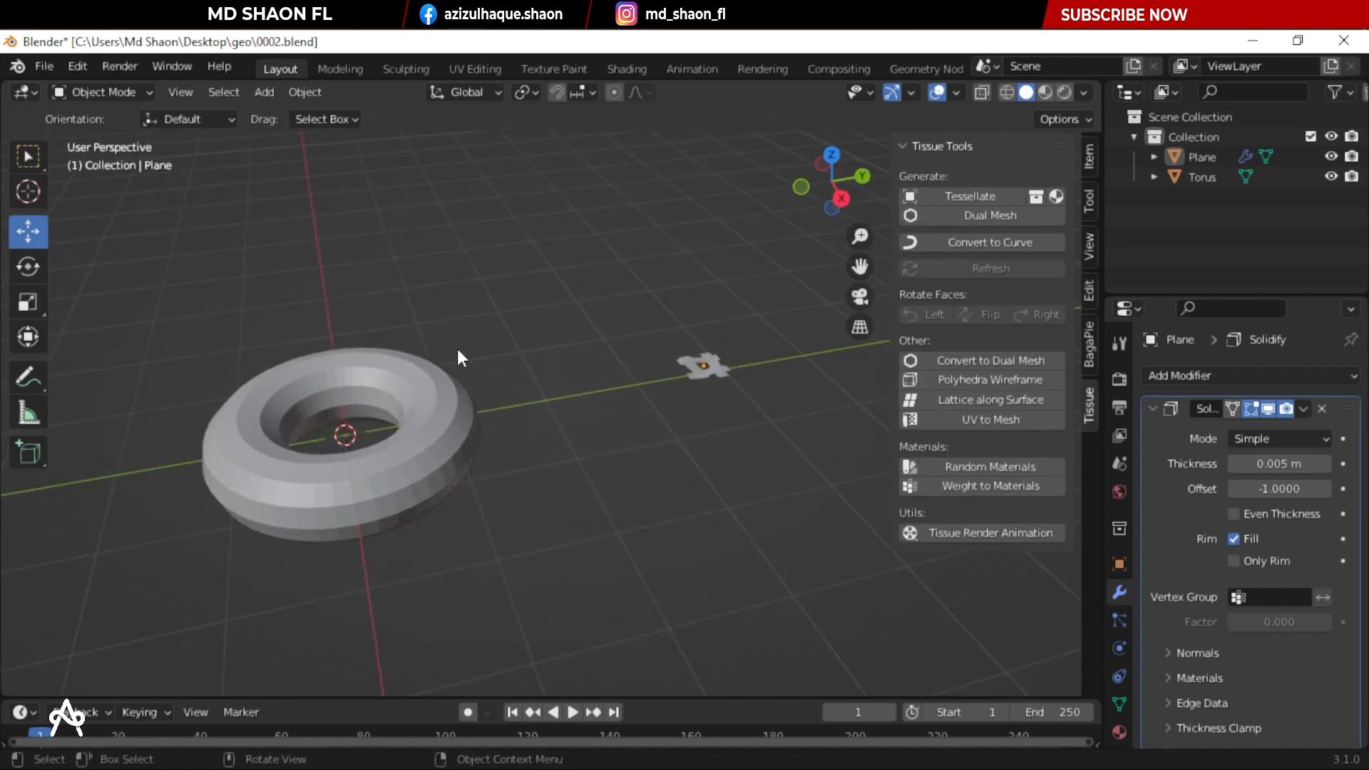
scroll(442, 489, "up", 2)
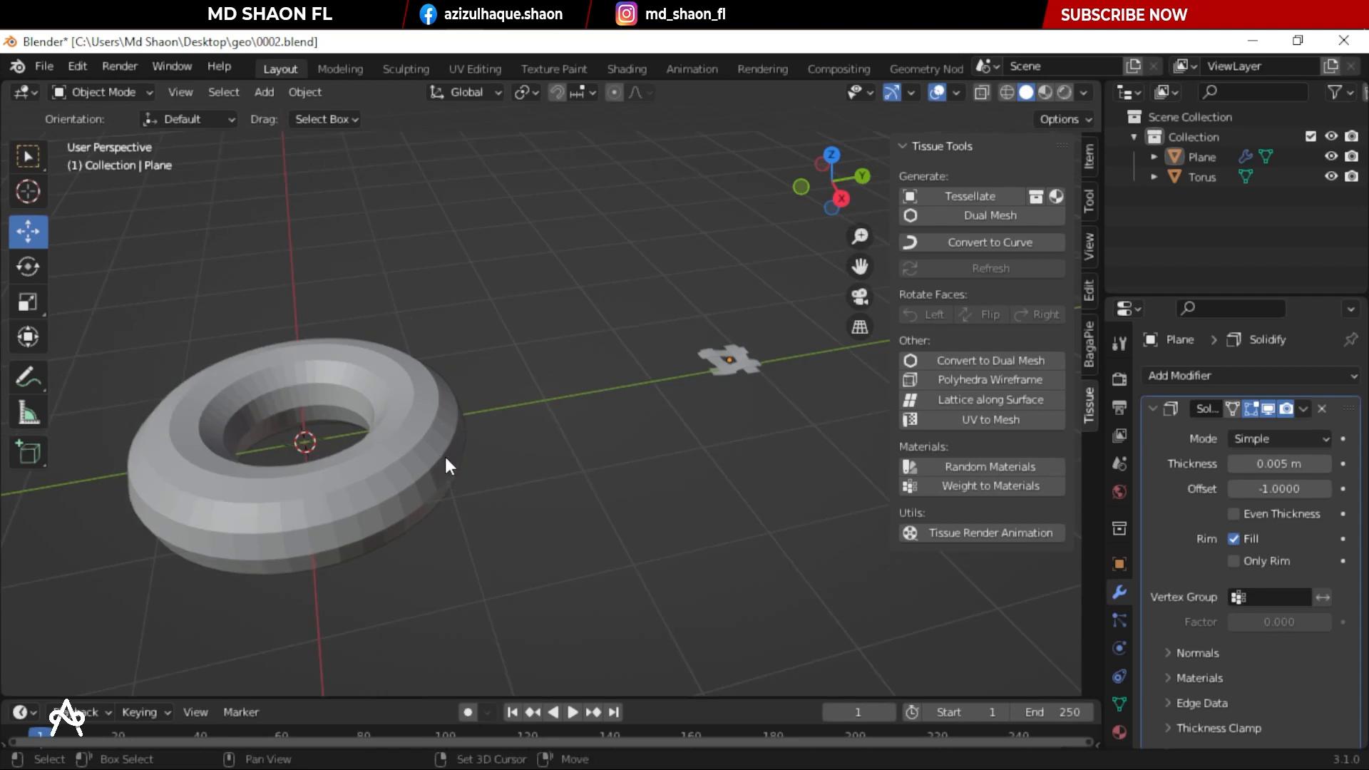
left_click(486, 489)
middle_click_drag(560, 511, 660, 539)
left_click(756, 374)
left_click(777, 398)
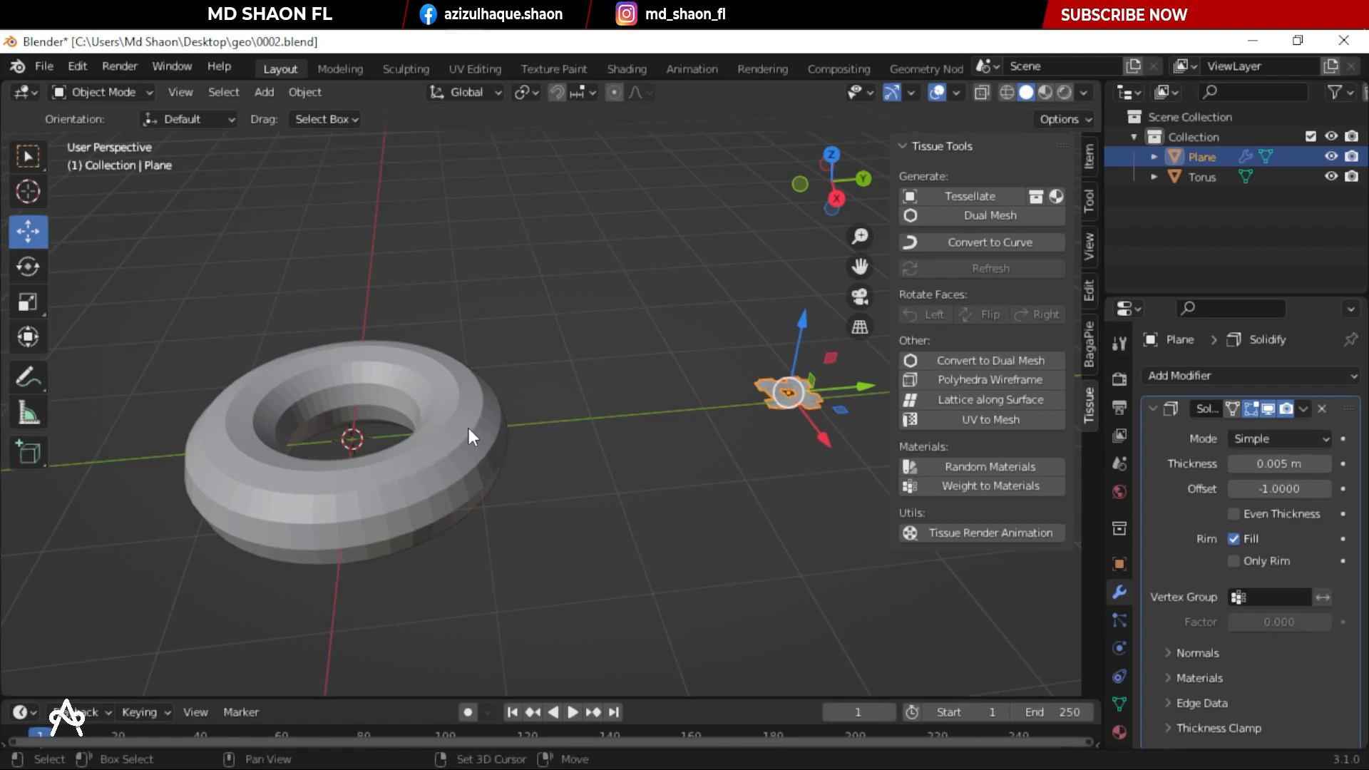
left_click(453, 440, "shift")
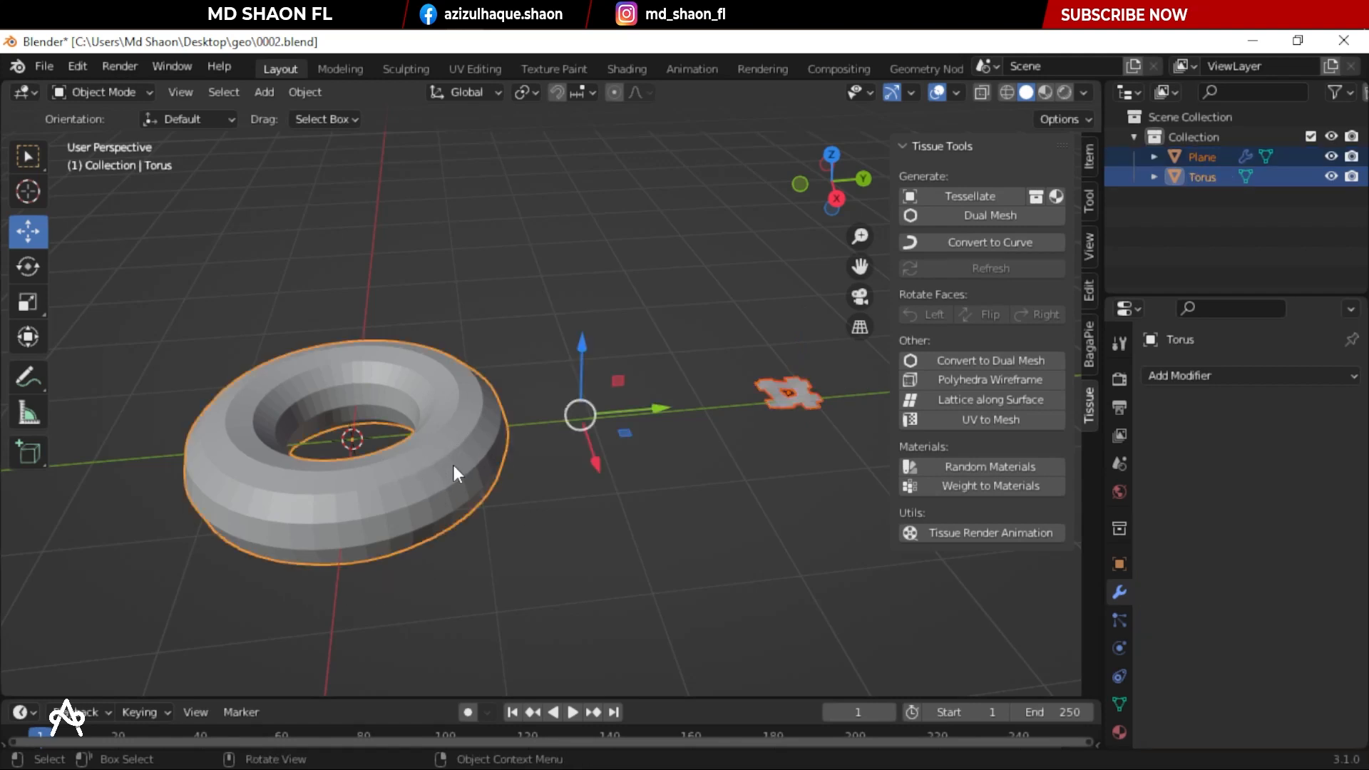
left_click(966, 196)
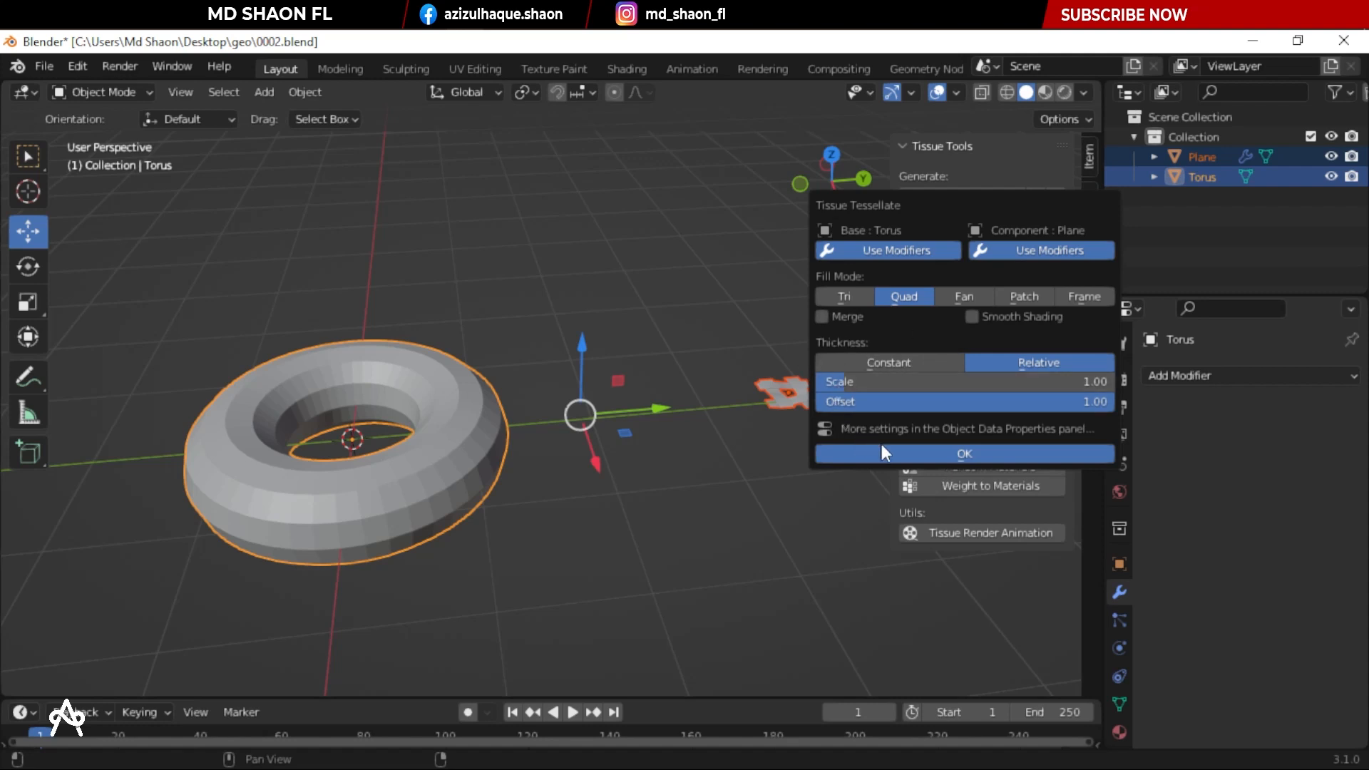
left_click(931, 455)
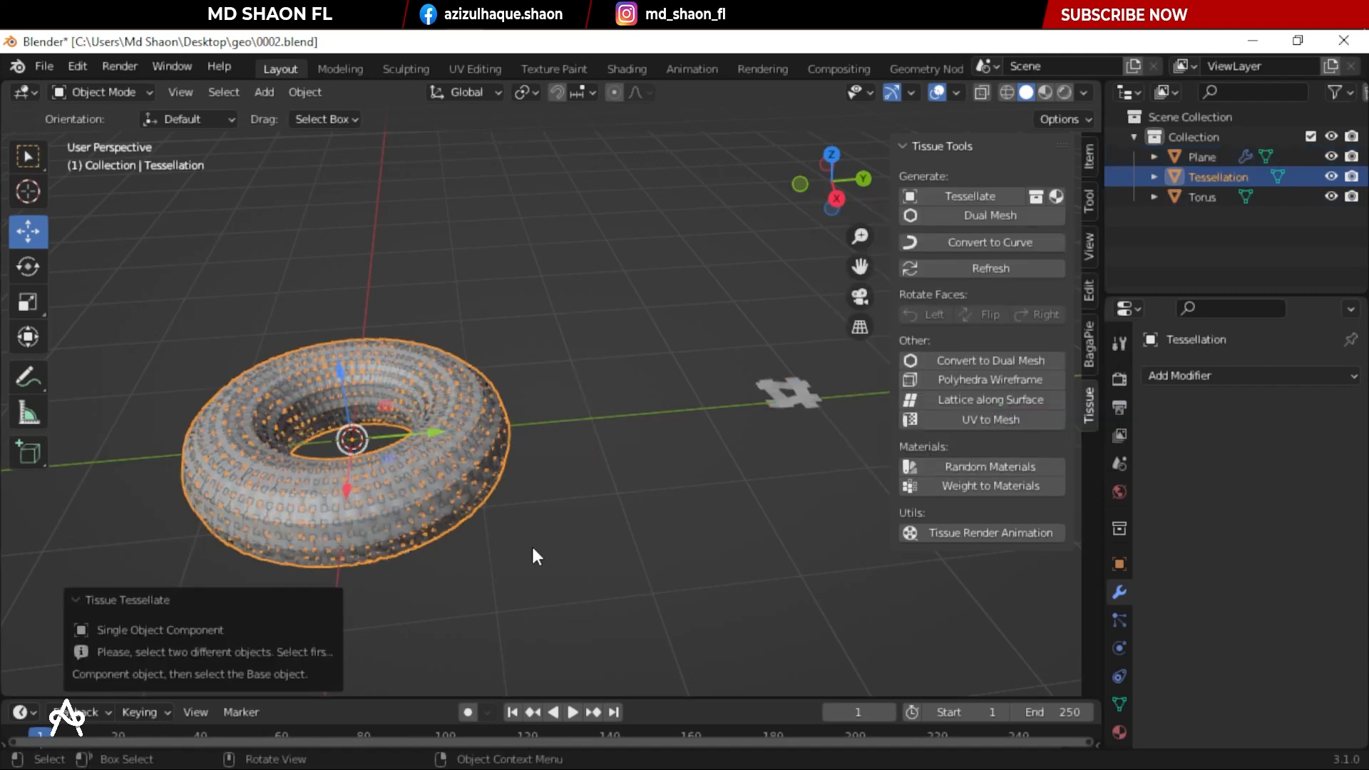
Hide the original torus in the viewport so only the tessellated weave and the plane are shown
scroll(542, 524, "up", 5)
key("alt+a")
middle_click_drag(464, 558, 468, 481)
left_click(467, 479)
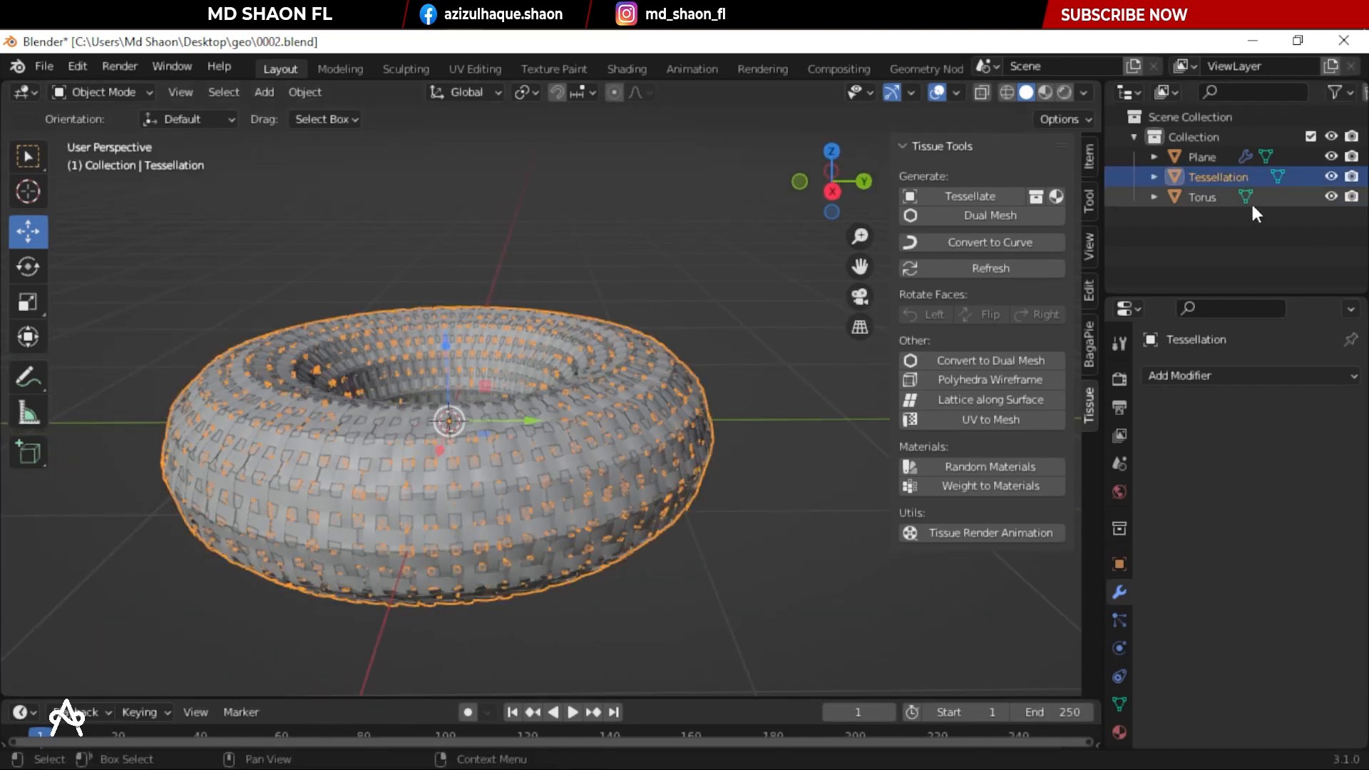
left_click(1180, 199)
left_click(1330, 196)
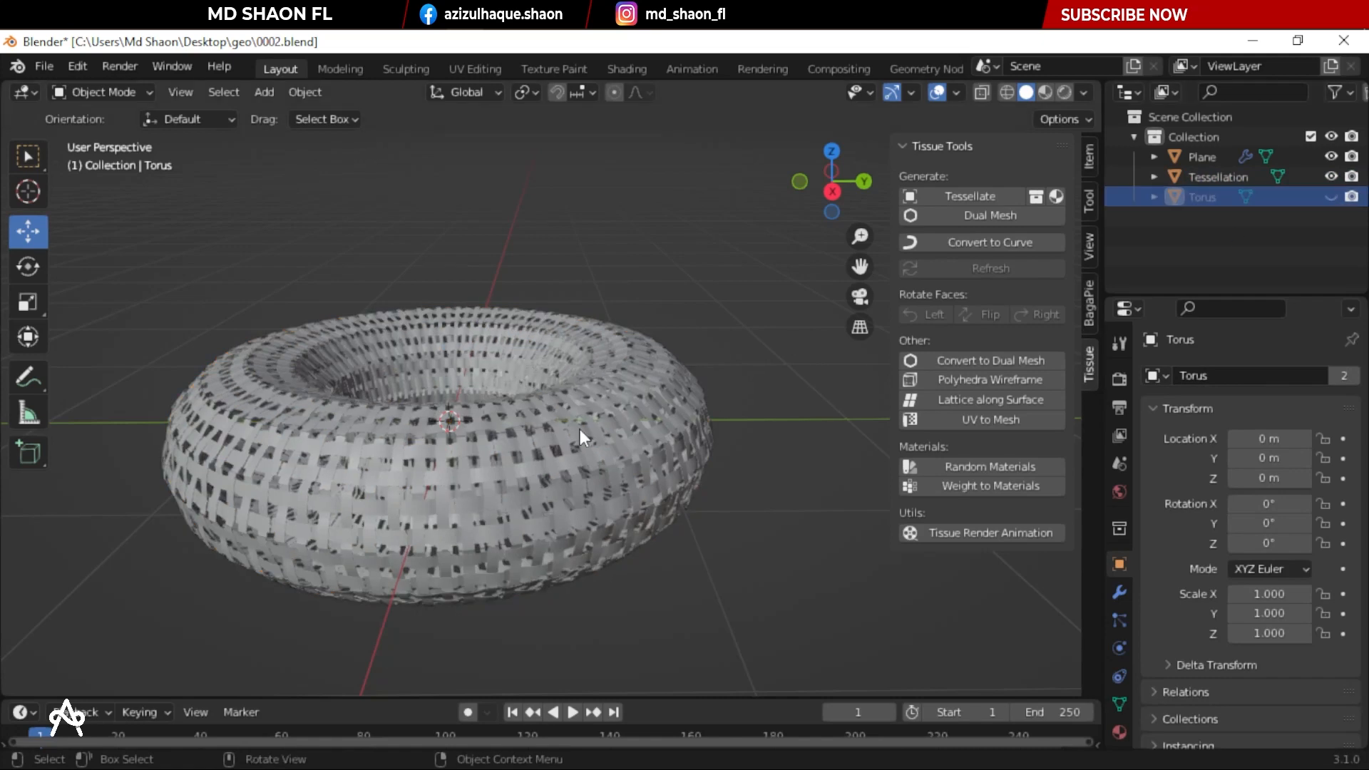
Examine the tessellated torus's weave from the side, from above and close up
middle_click_drag(579, 429, 498, 370)
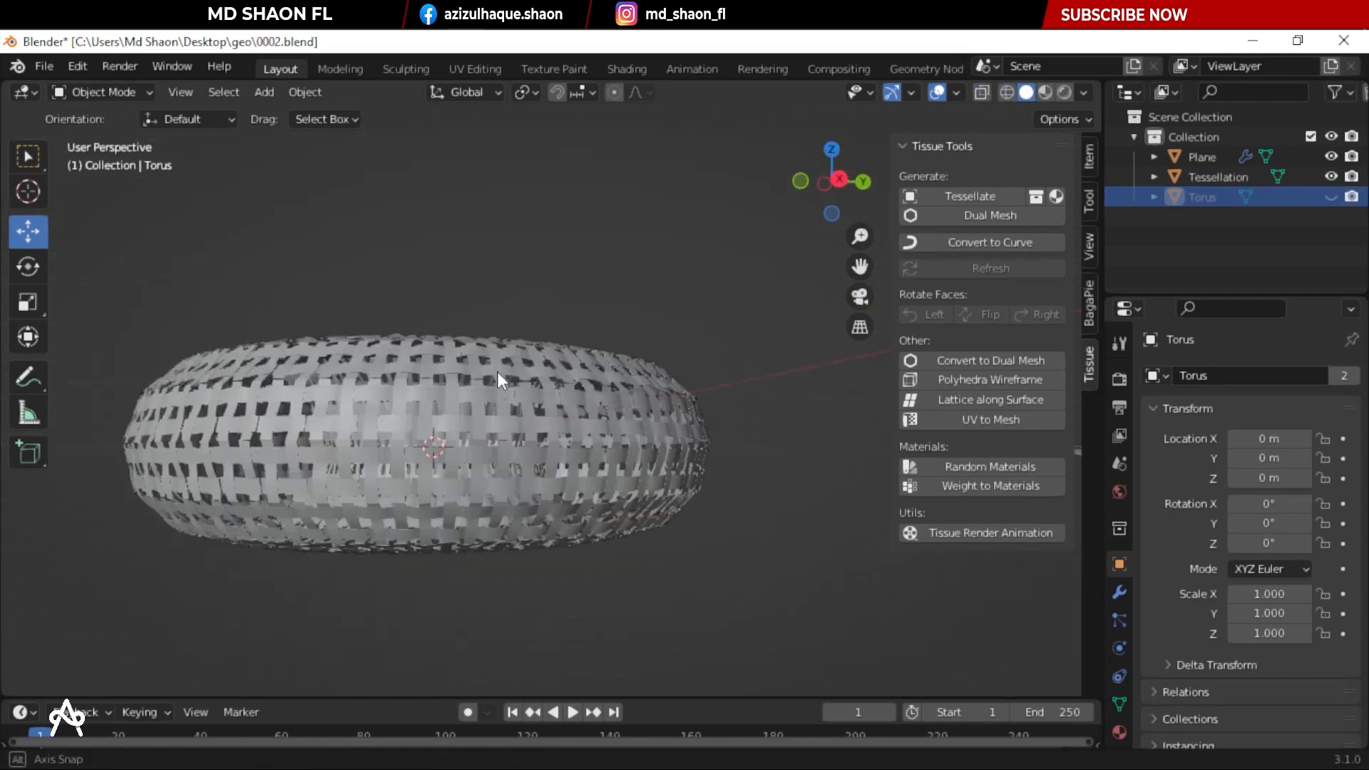
scroll(490, 376, "up", 5)
scroll(483, 381, "down", 5)
middle_click_drag(590, 350, 620, 570)
middle_click_drag(494, 631, 590, 481, "shift")
scroll(590, 480, "up", 5)
scroll(458, 488, "down", 4)
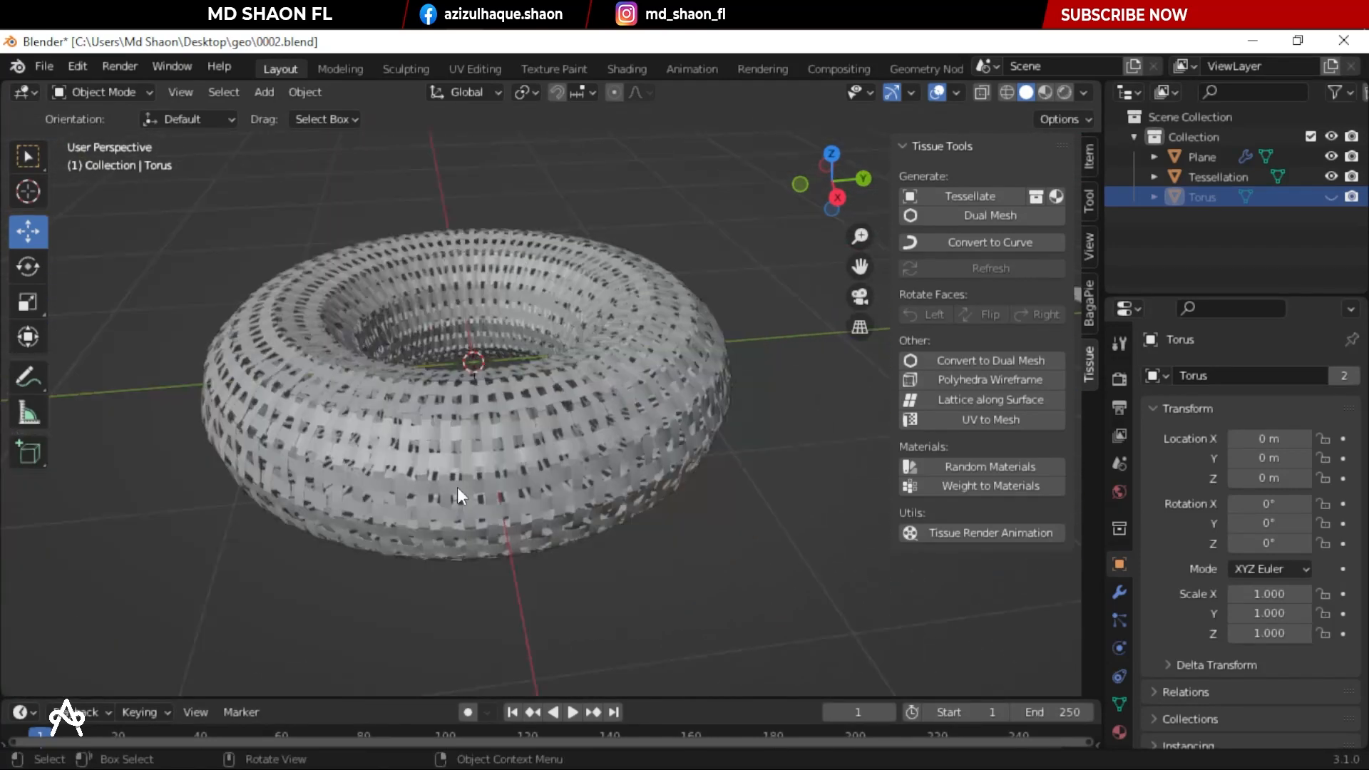
Apply Shade Smooth to the tessellated torus
scroll(432, 493, "up", 6)
left_click(507, 402)
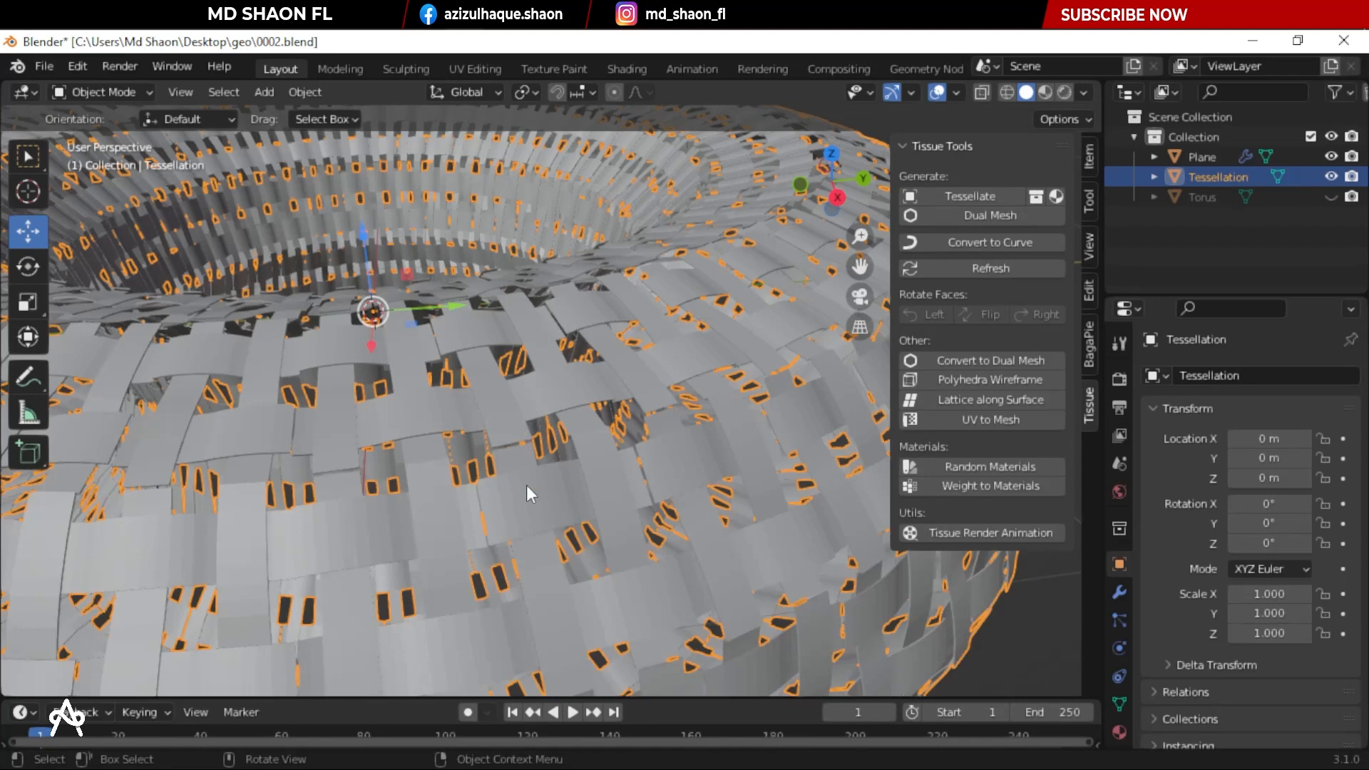
right_click(526, 485)
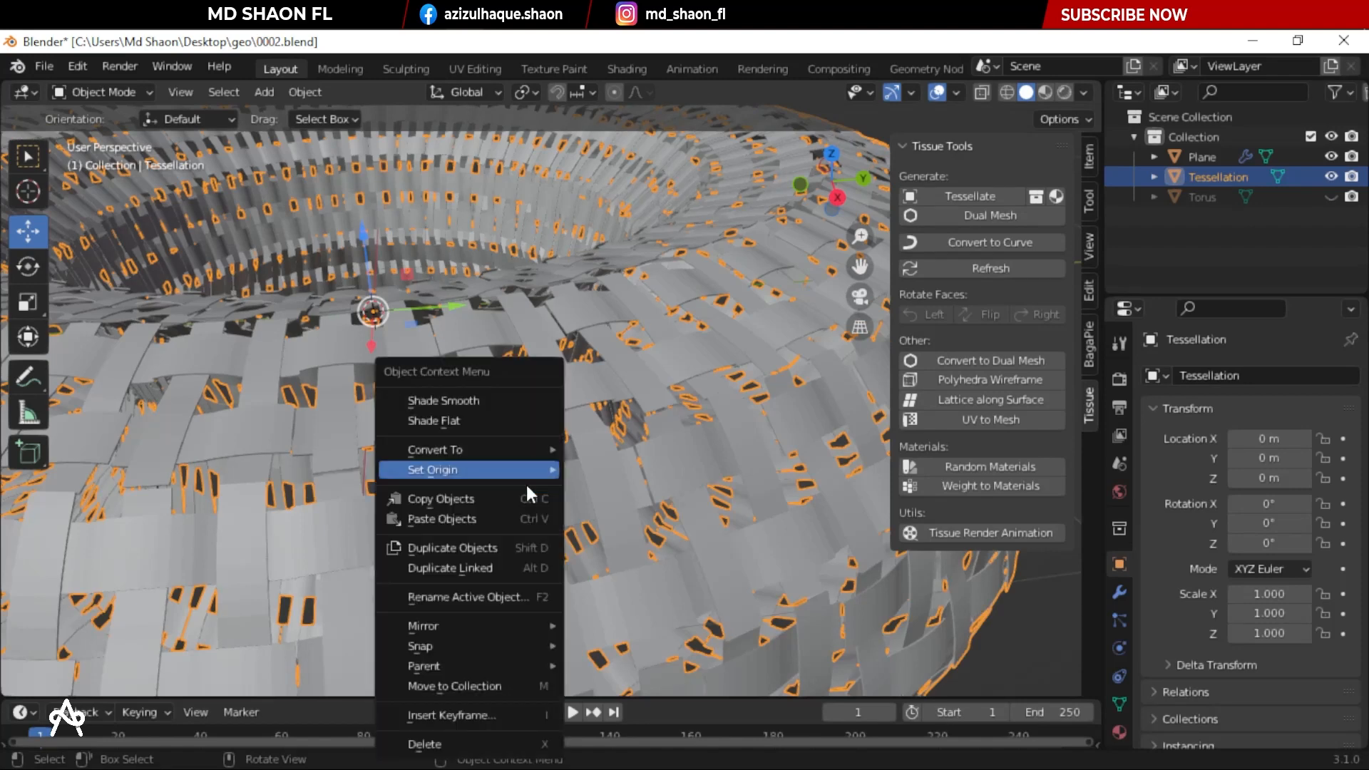
left_click(497, 401)
Enable Auto Smooth in the tessellated torus's normals settings and set its angle to 45°
middle_click_drag(527, 492, 521, 455)
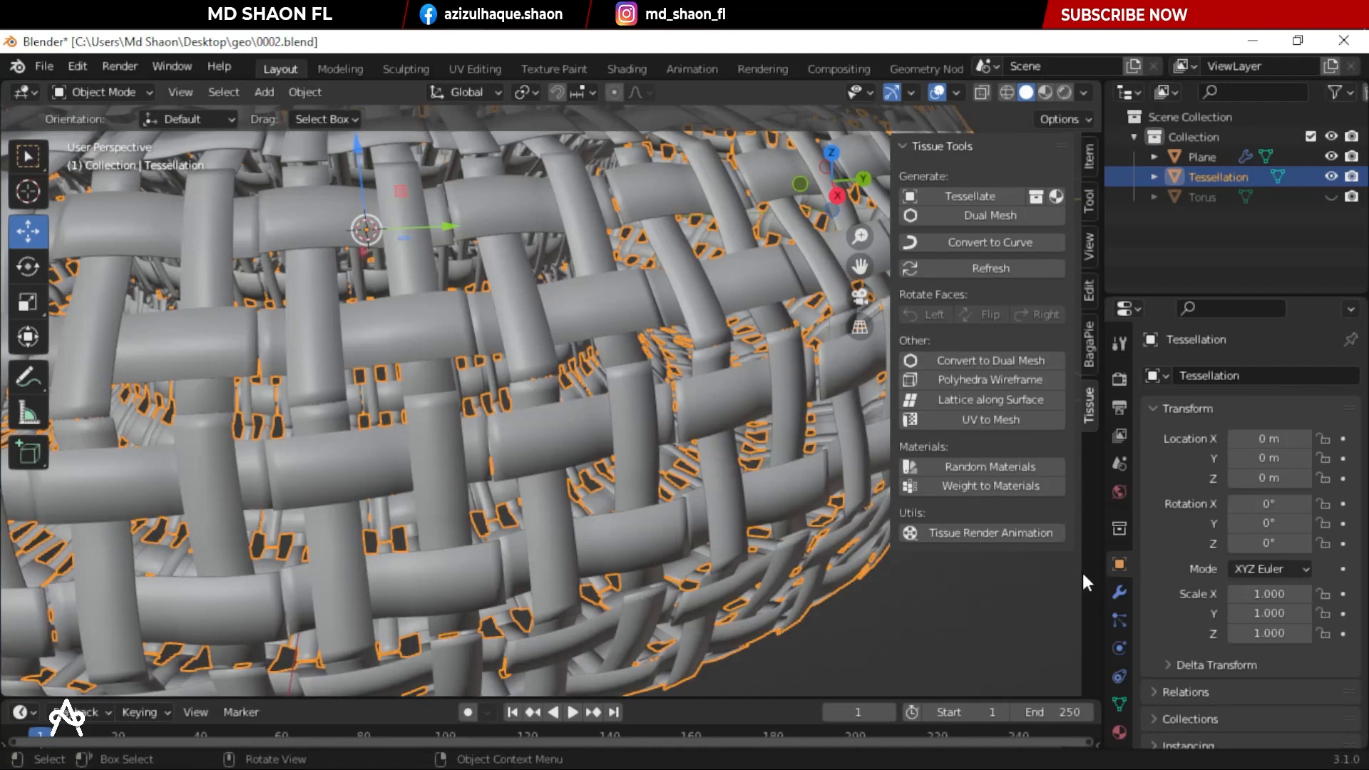
left_click(1119, 592)
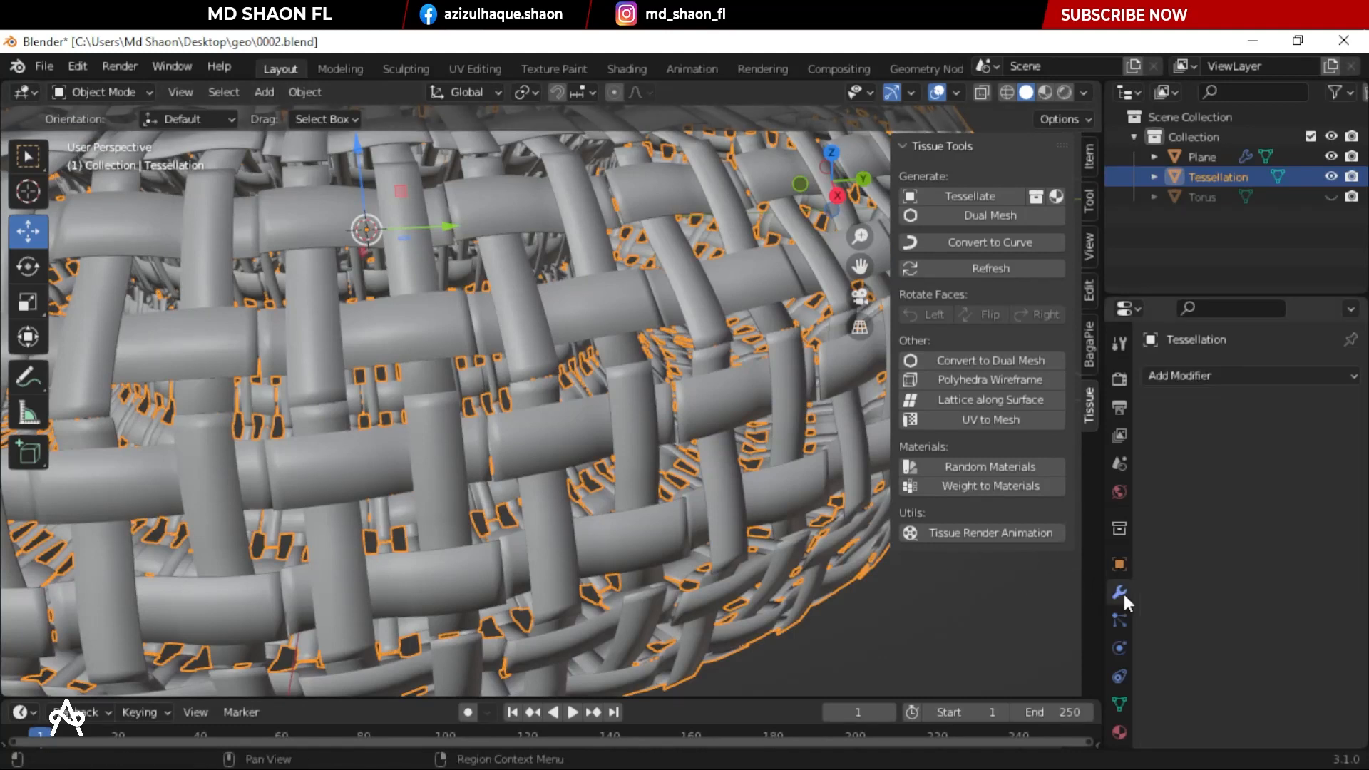
left_click(1119, 703)
scroll(1177, 620, "down", 5)
left_click(1169, 601)
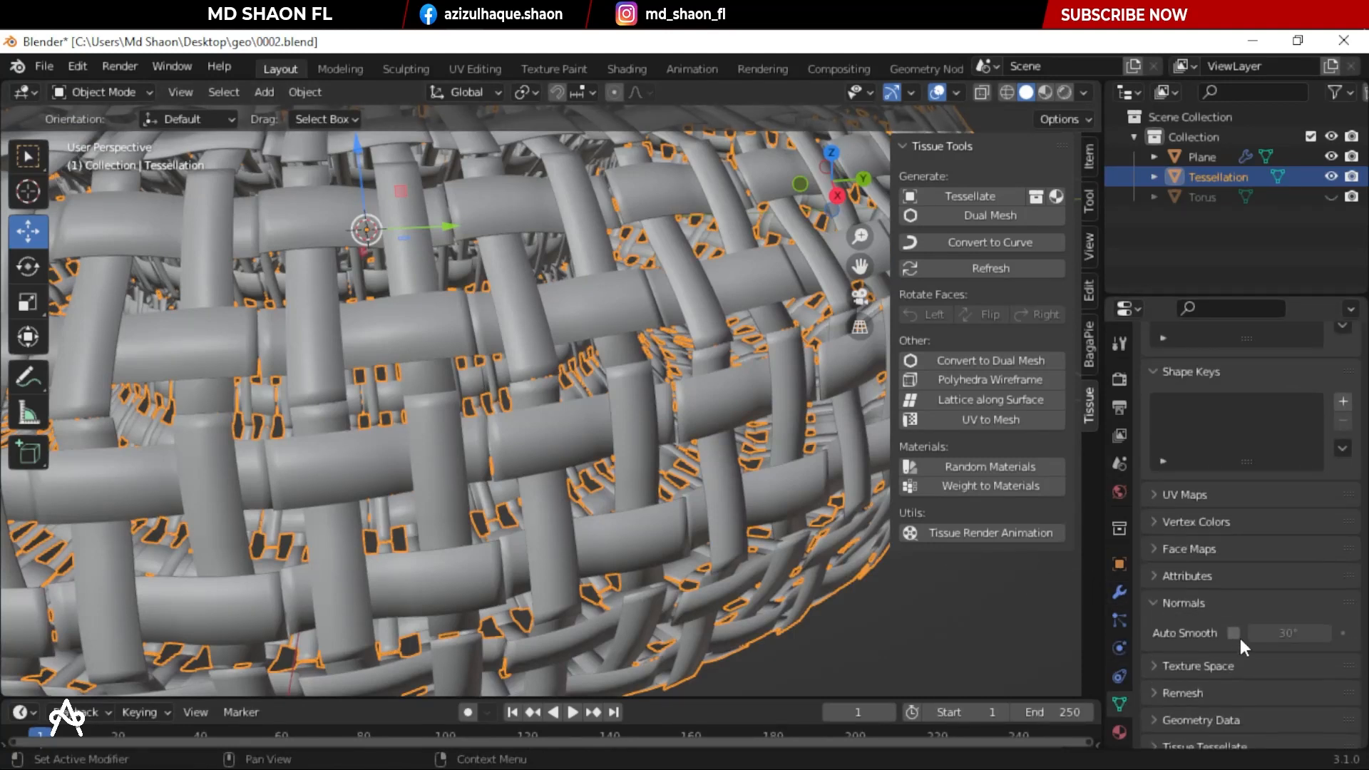
left_click(1234, 633)
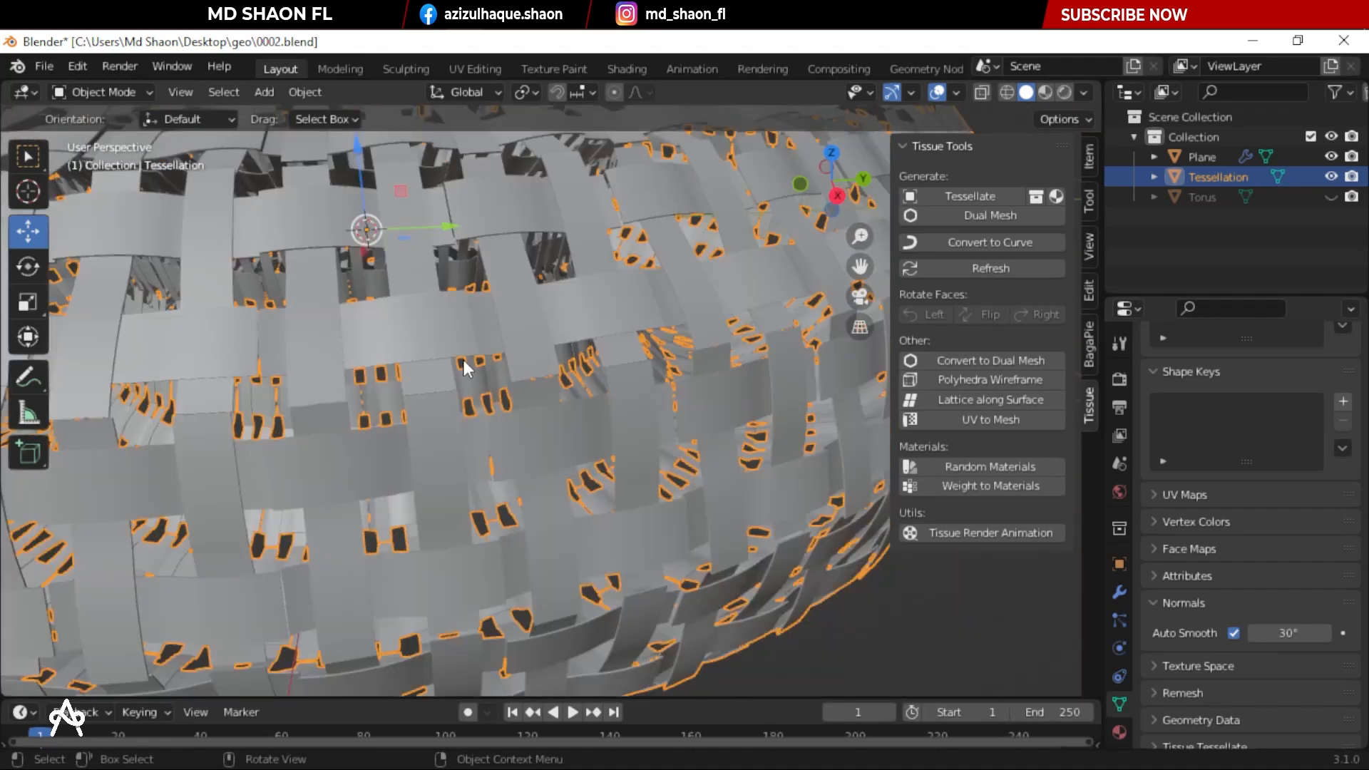
scroll(539, 336, "down", 2)
left_click(1279, 632)
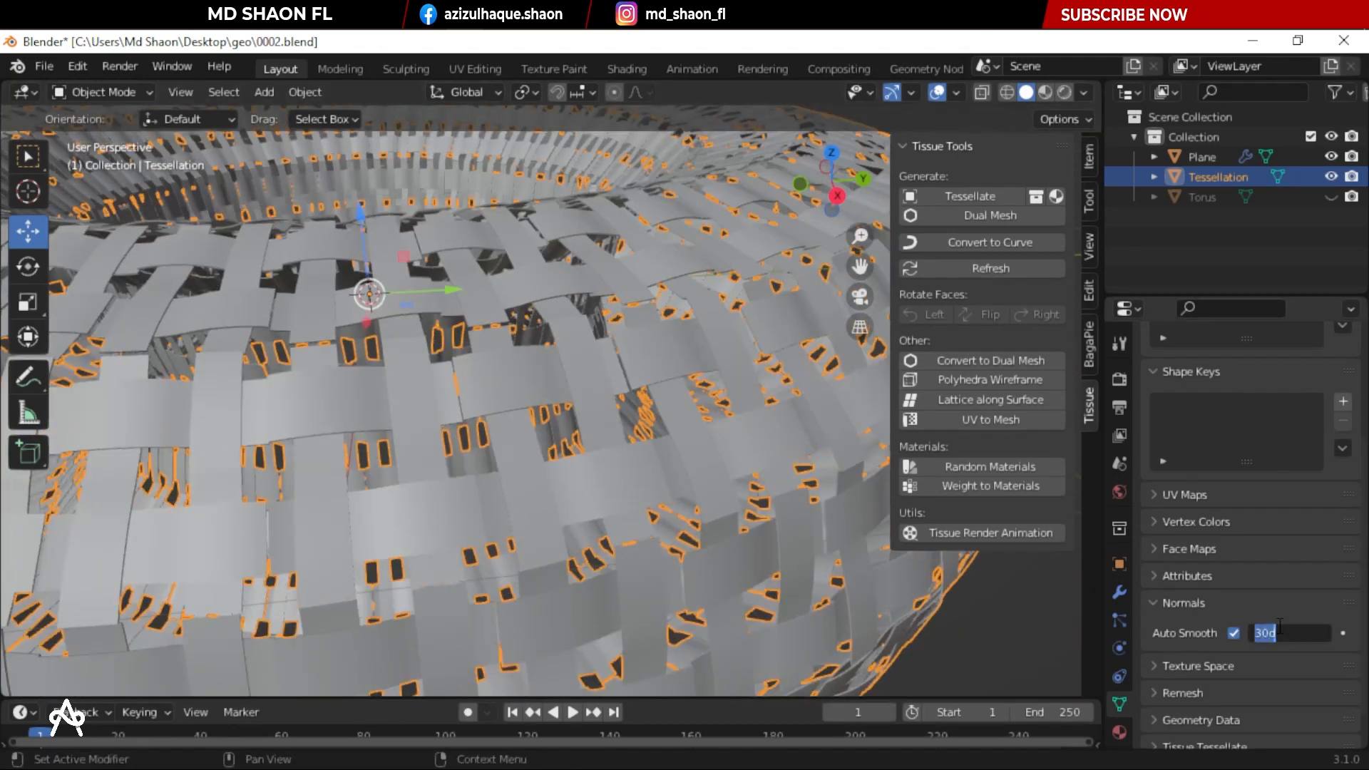
type("45")
key("Return")
Deselect everything and inspect the smoothed weave of the tessellated torus up close and from a distance
scroll(570, 473, "down", 8)
key("alt+a")
scroll(647, 473, "up", 8)
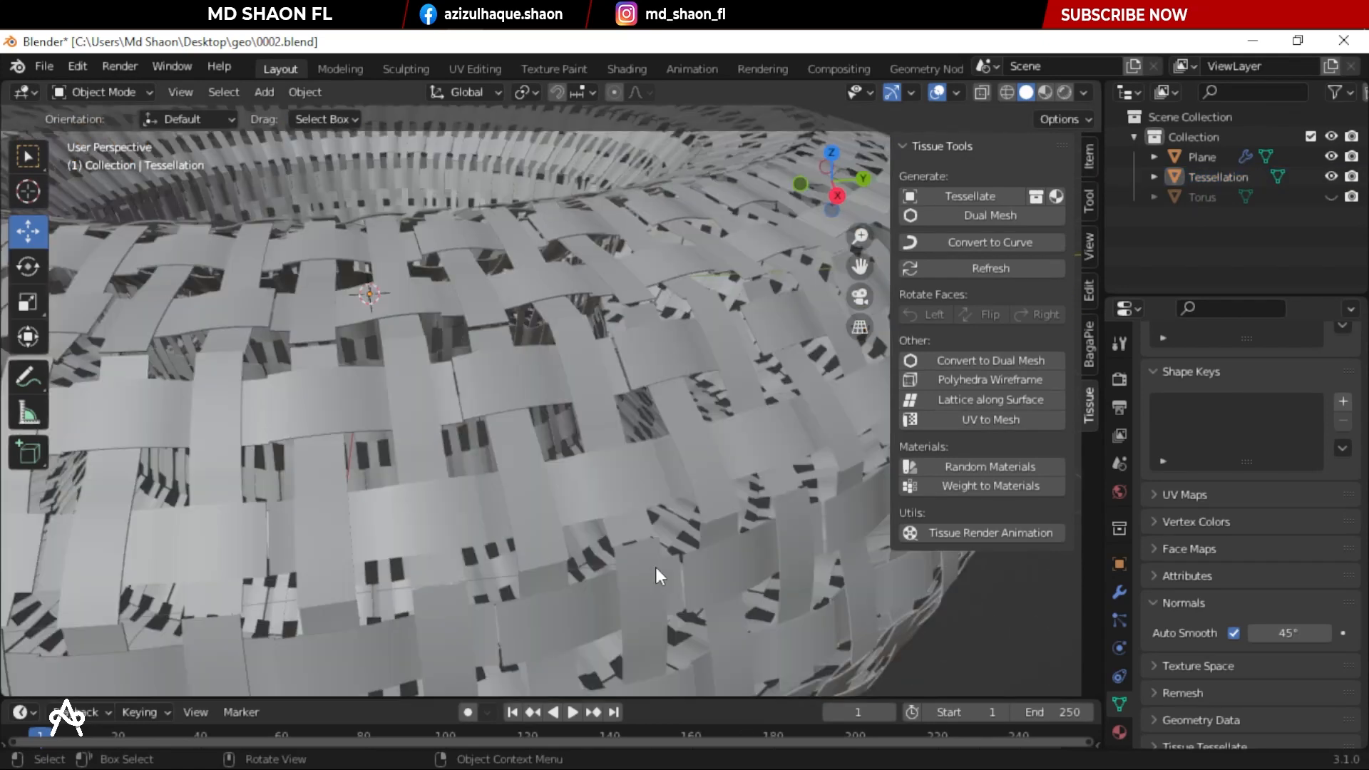
scroll(656, 567, "down", 8)
scroll(655, 563, "up", 8)
scroll(609, 469, "down", 8)
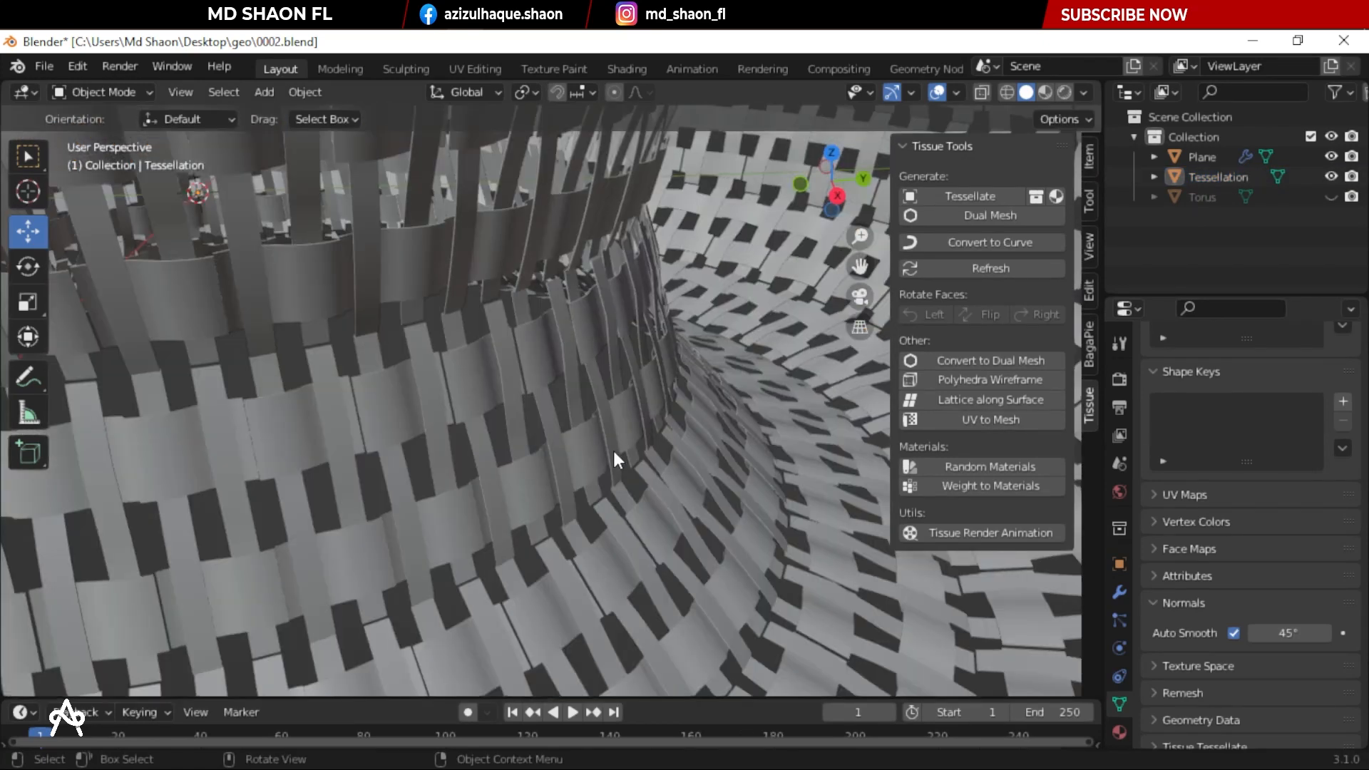
scroll(613, 447, "up", 8)
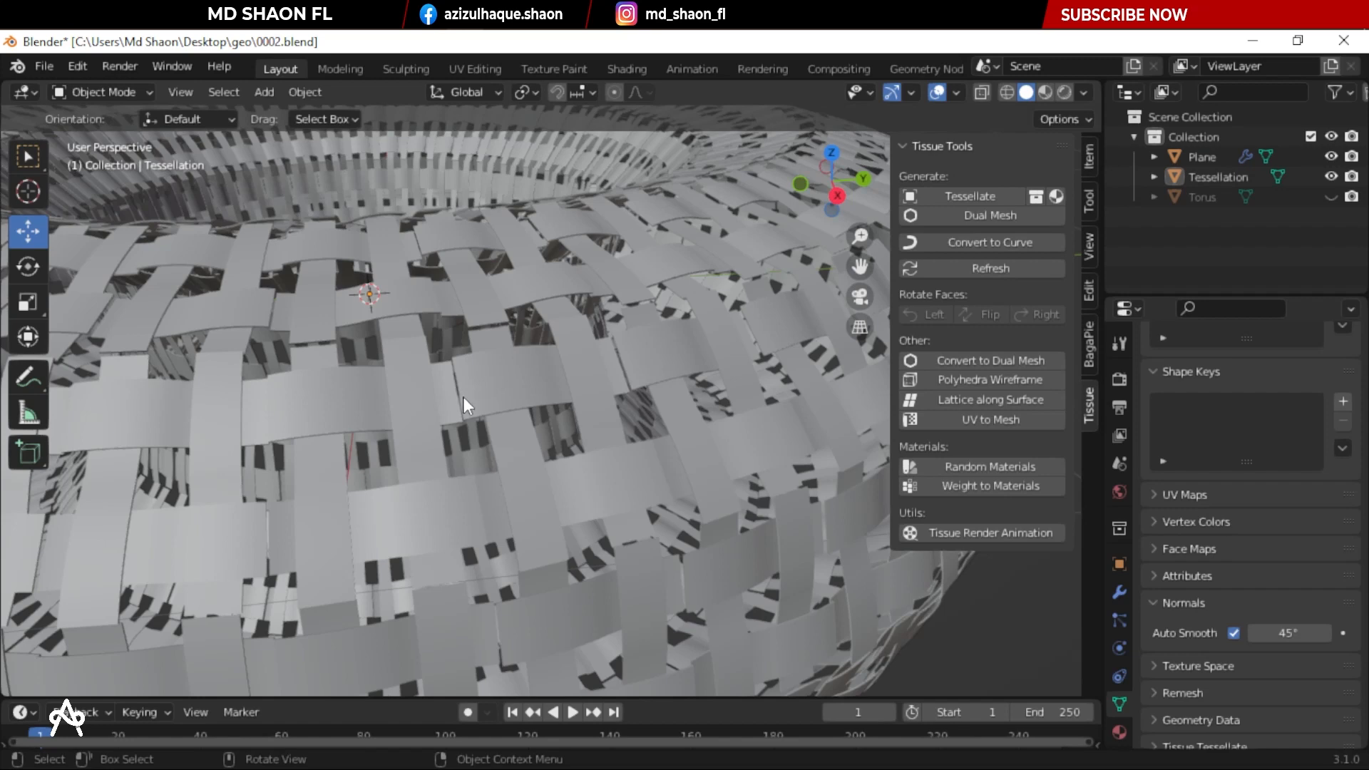
scroll(464, 396, "down", 8)
scroll(504, 397, "up", 8)
scroll(506, 427, "down", 8)
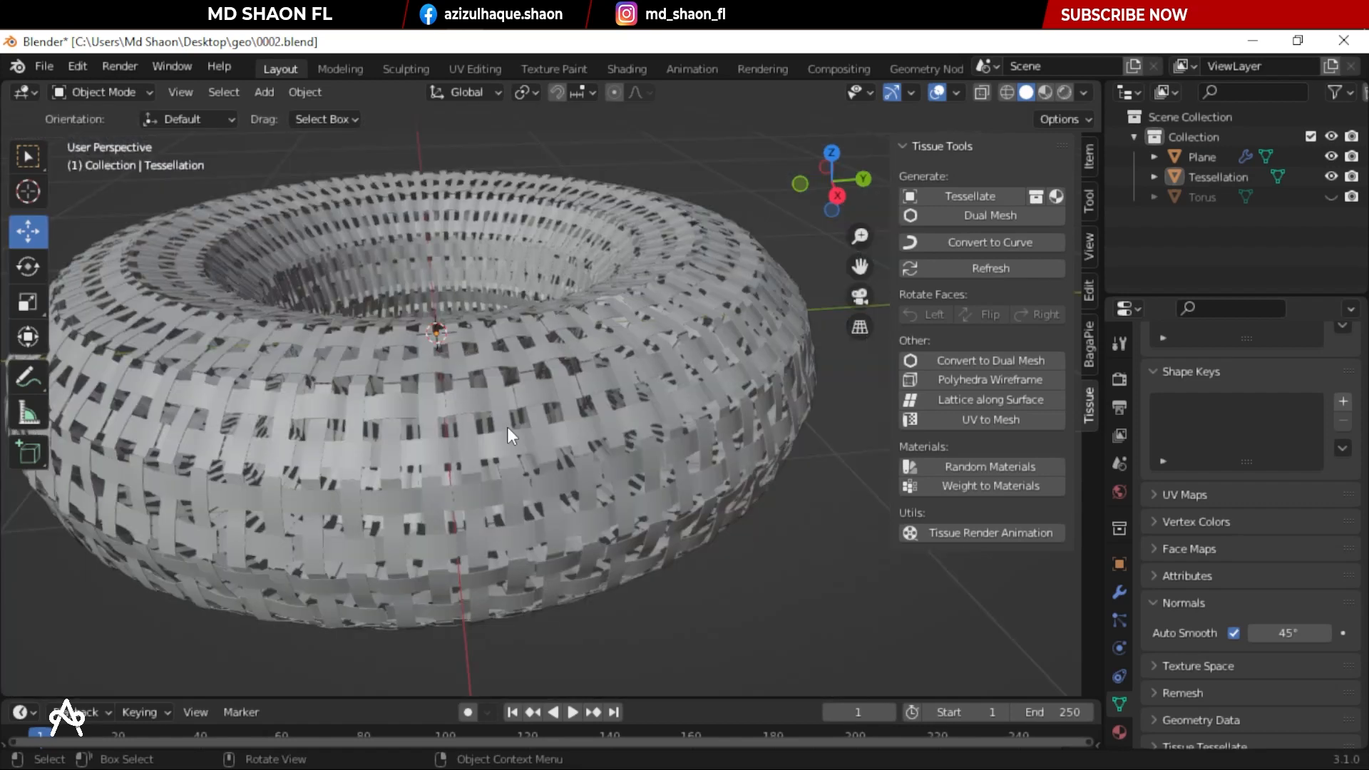
scroll(504, 425, "down", 8)
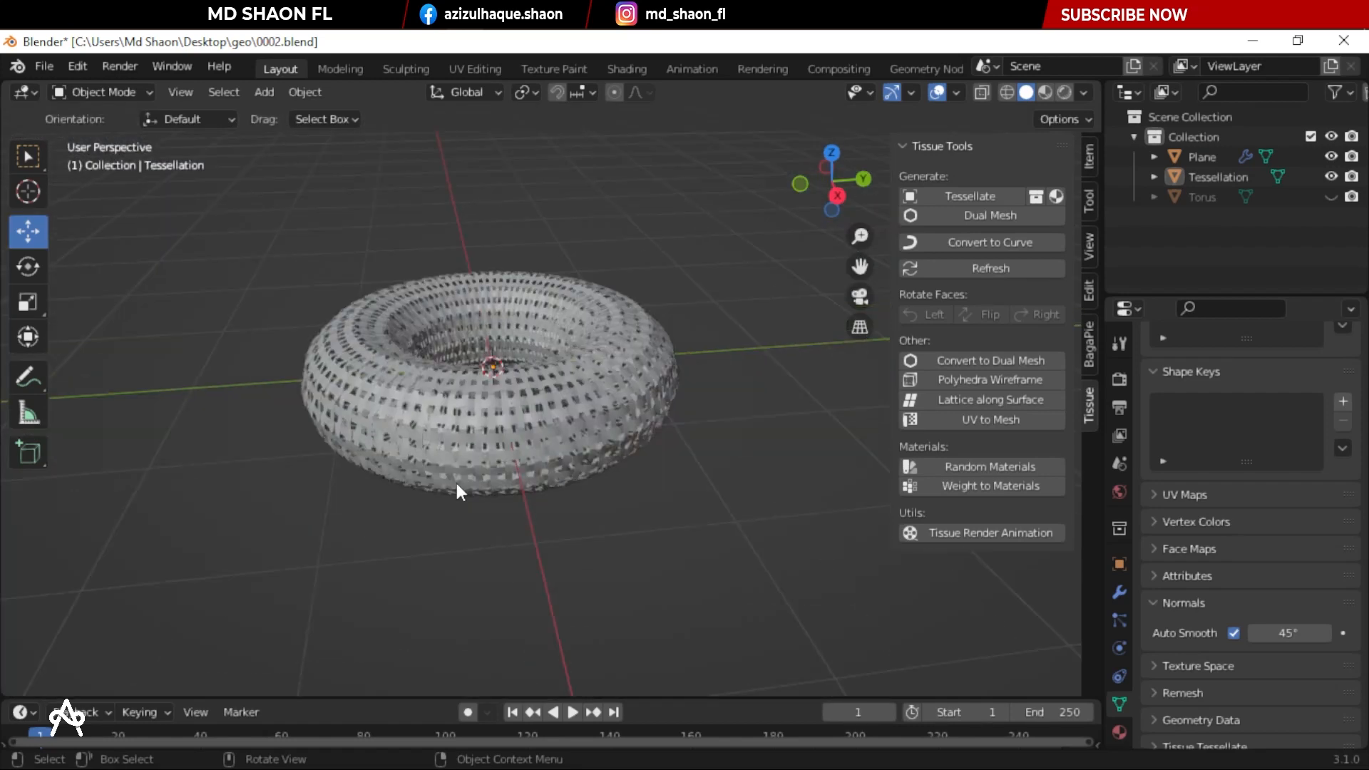
middle_click_drag(456, 482, 736, 458)
scroll(569, 513, "down", 3)
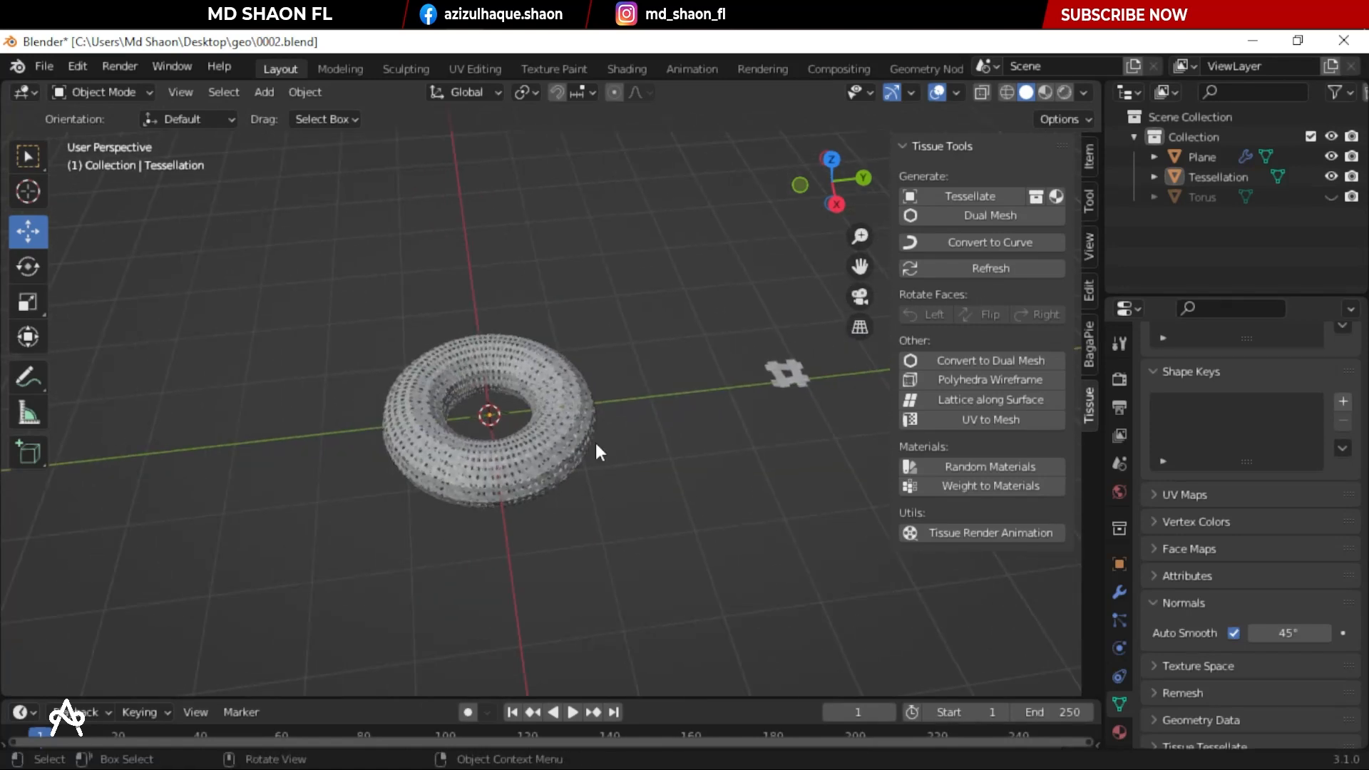
Delete the tessellated torus, then unhide the base torus and delete it as well
left_click(552, 496)
key("Delete")
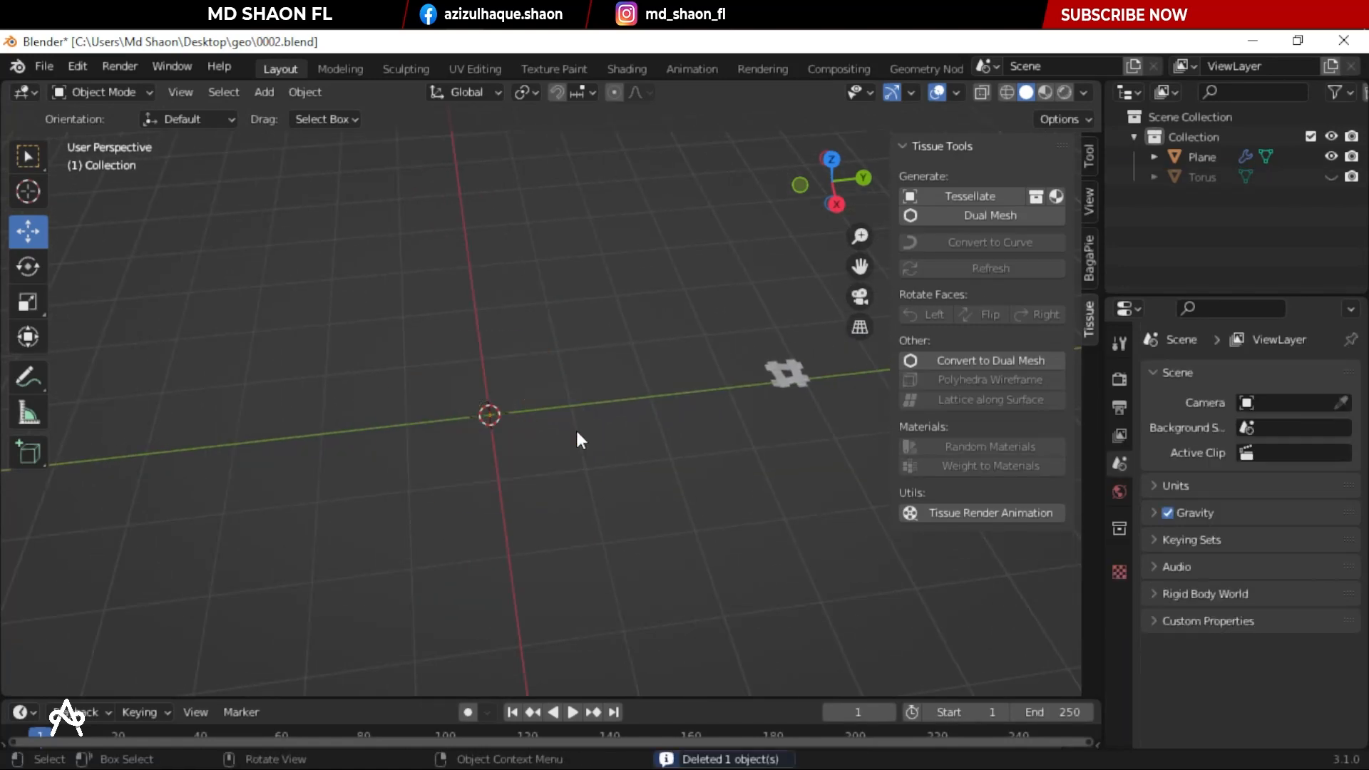
left_click(1330, 176)
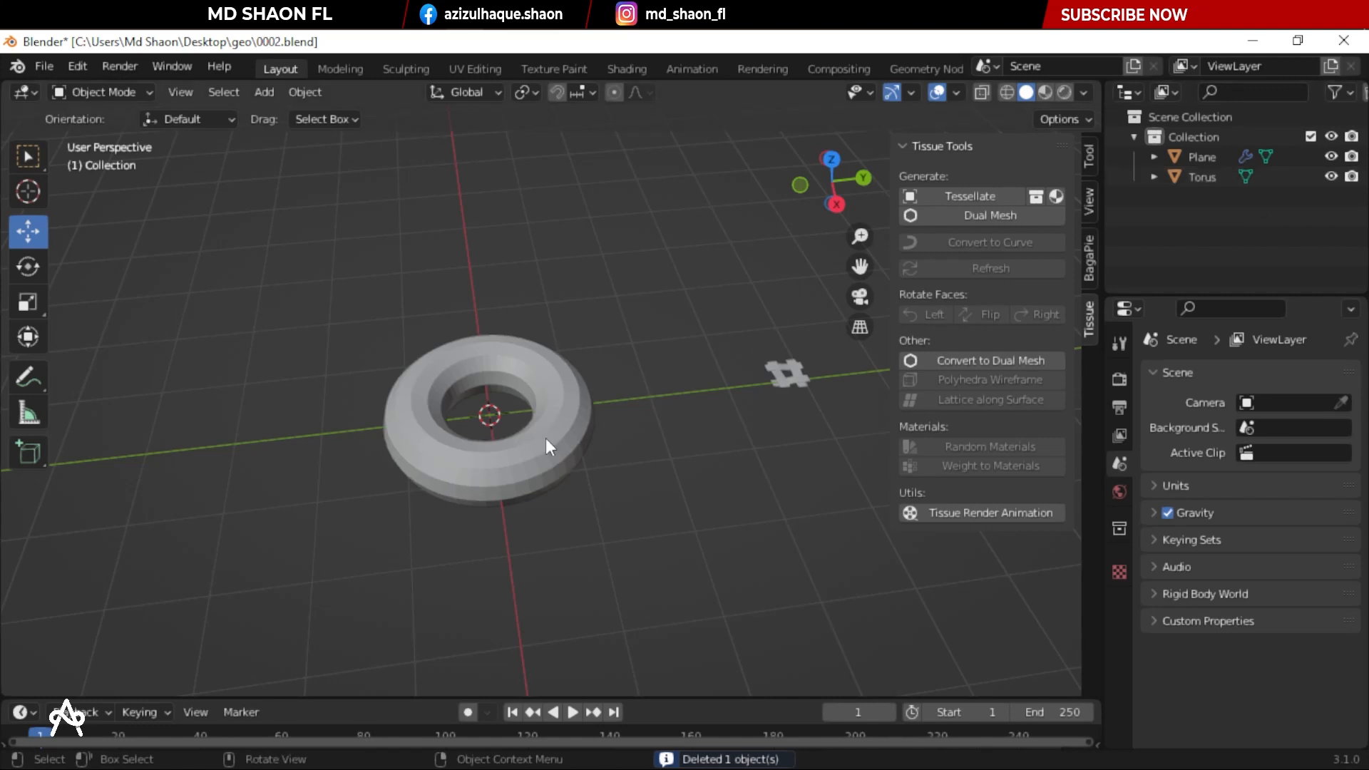
left_click(545, 438)
key("Delete")
Add a cylinder mesh at the world origin with 32 vertices, a 1 m radius and a 2 m depth
key("shift+a")
mouse_move(471, 360)
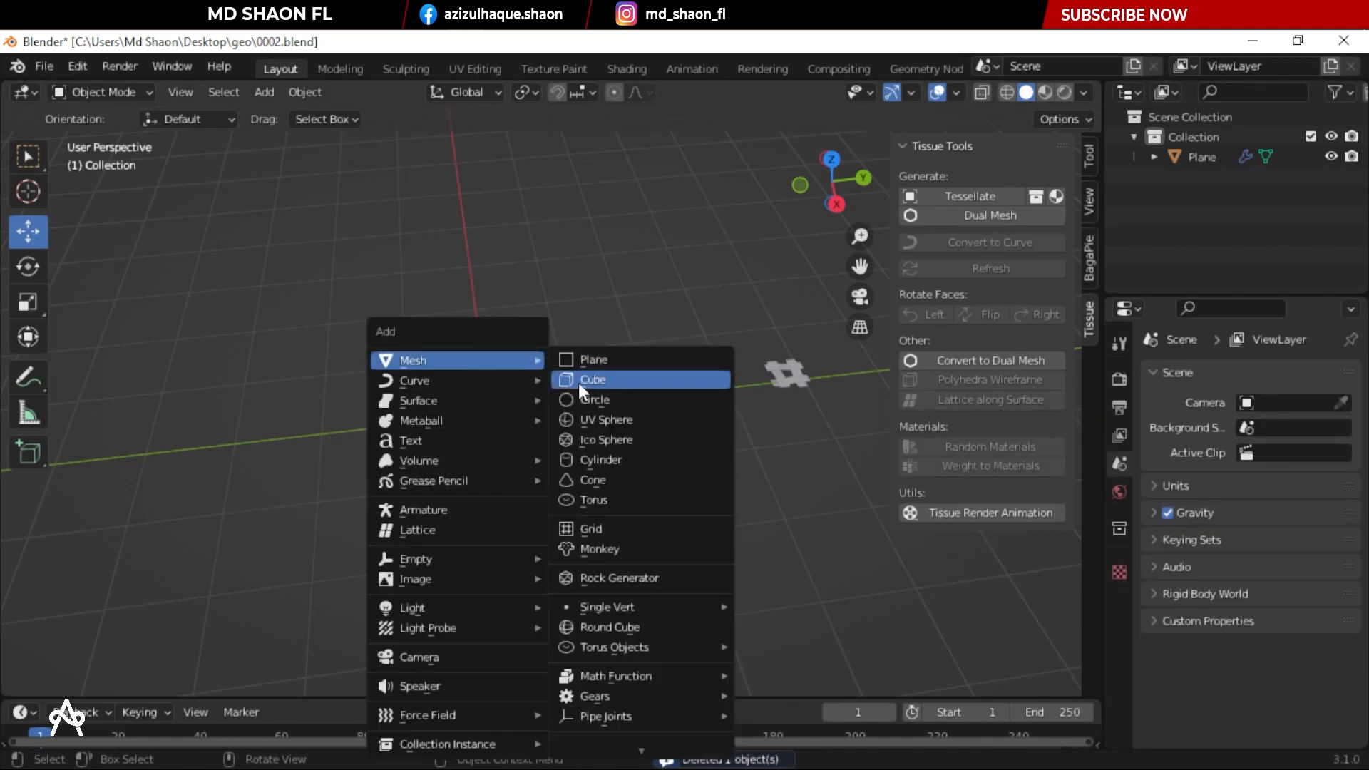
left_click(602, 459)
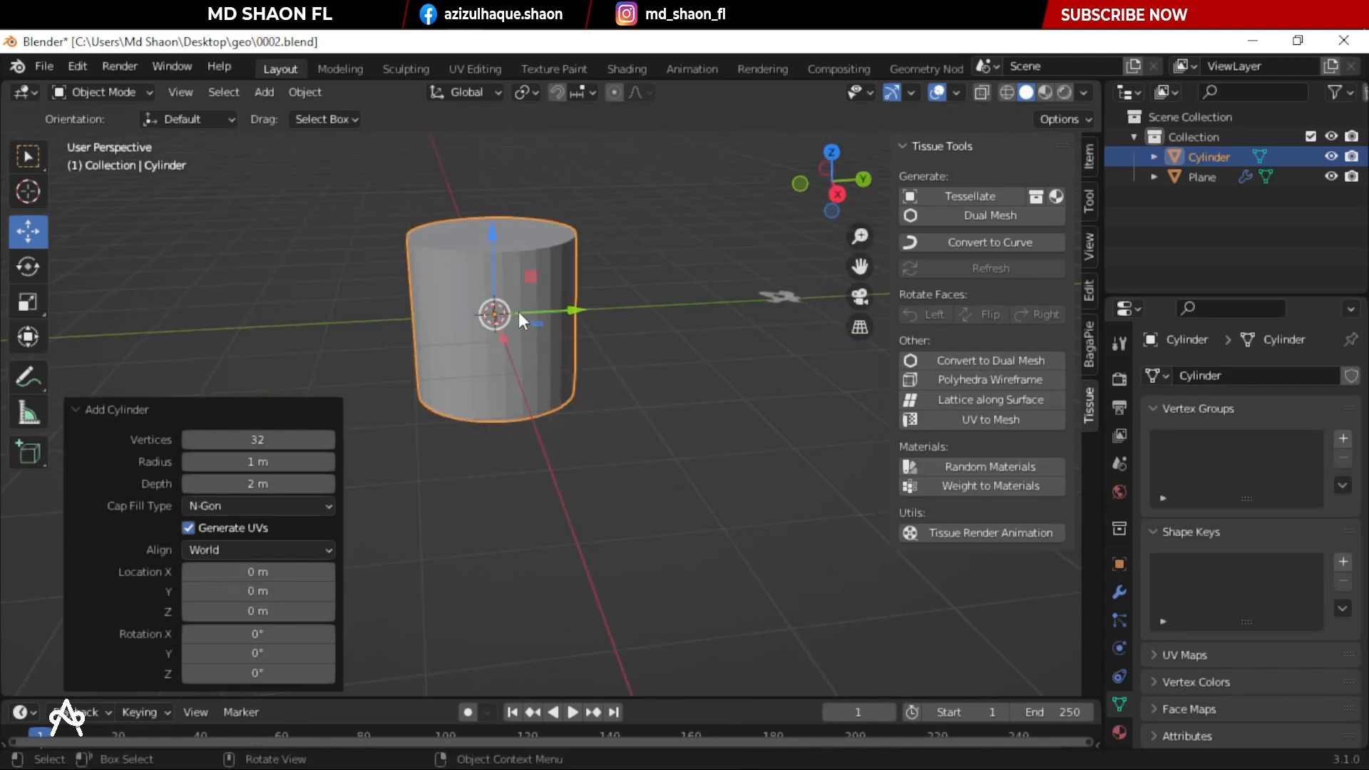
middle_click_drag(519, 313, 517, 341)
Scale the cylinder's top face up to about 1.37 times its size to taper the body like a bucket
key("Tab")
left_click(512, 305)
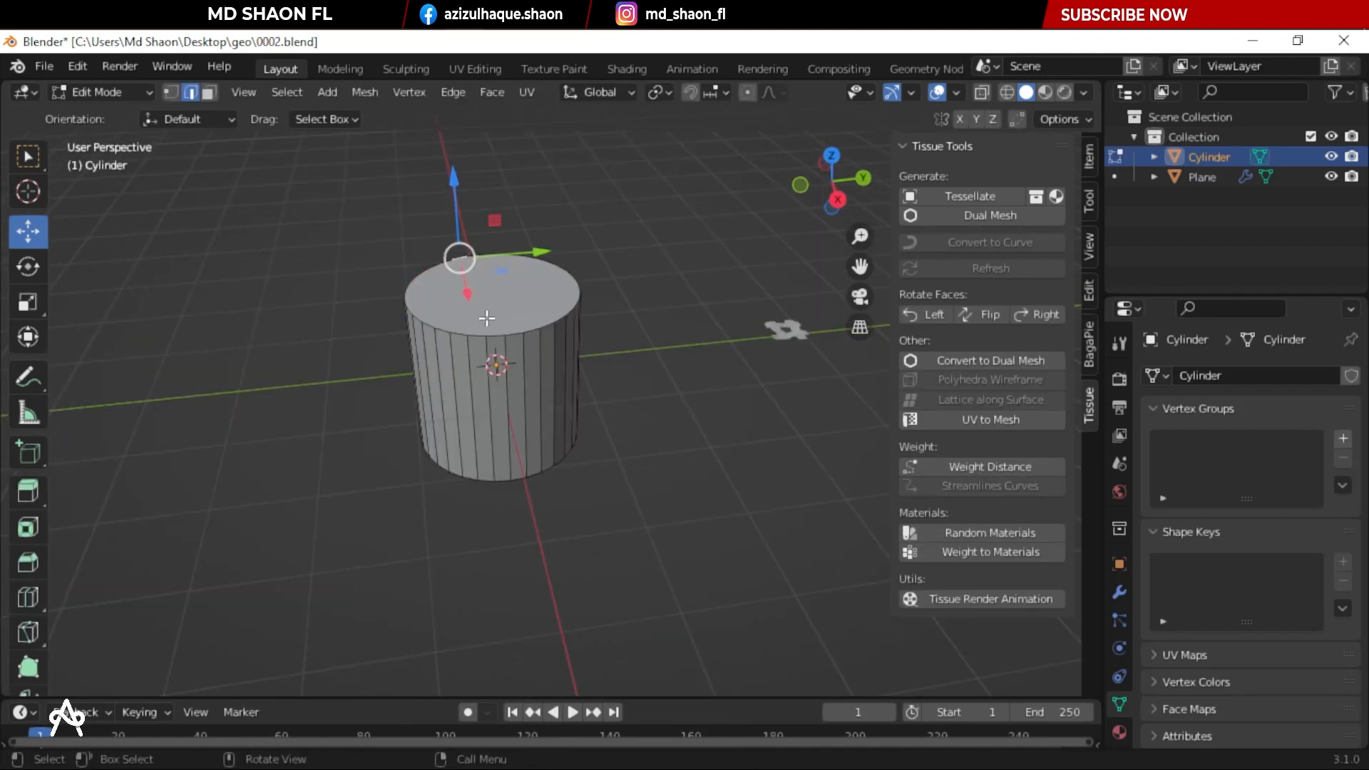
left_click(489, 305, "alt")
key("s")
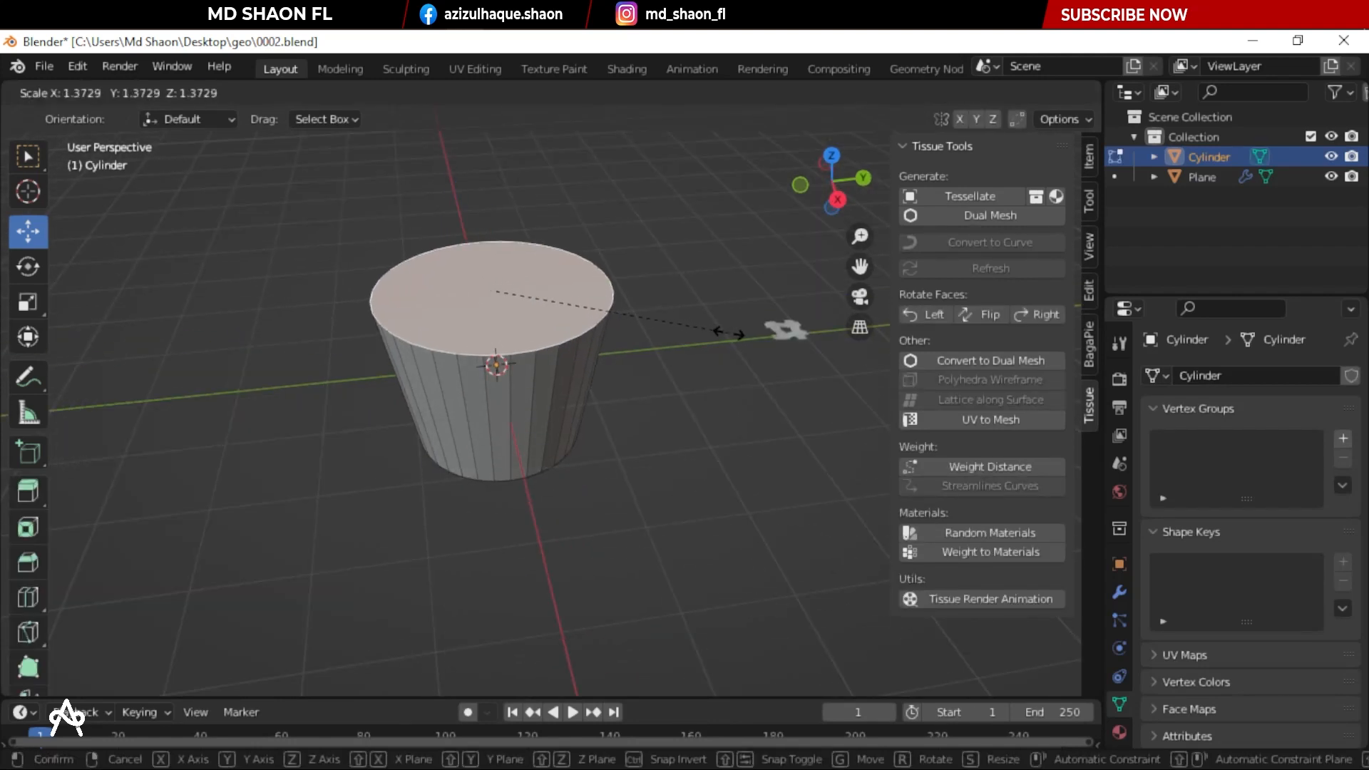
left_click(725, 331)
key("Tab")
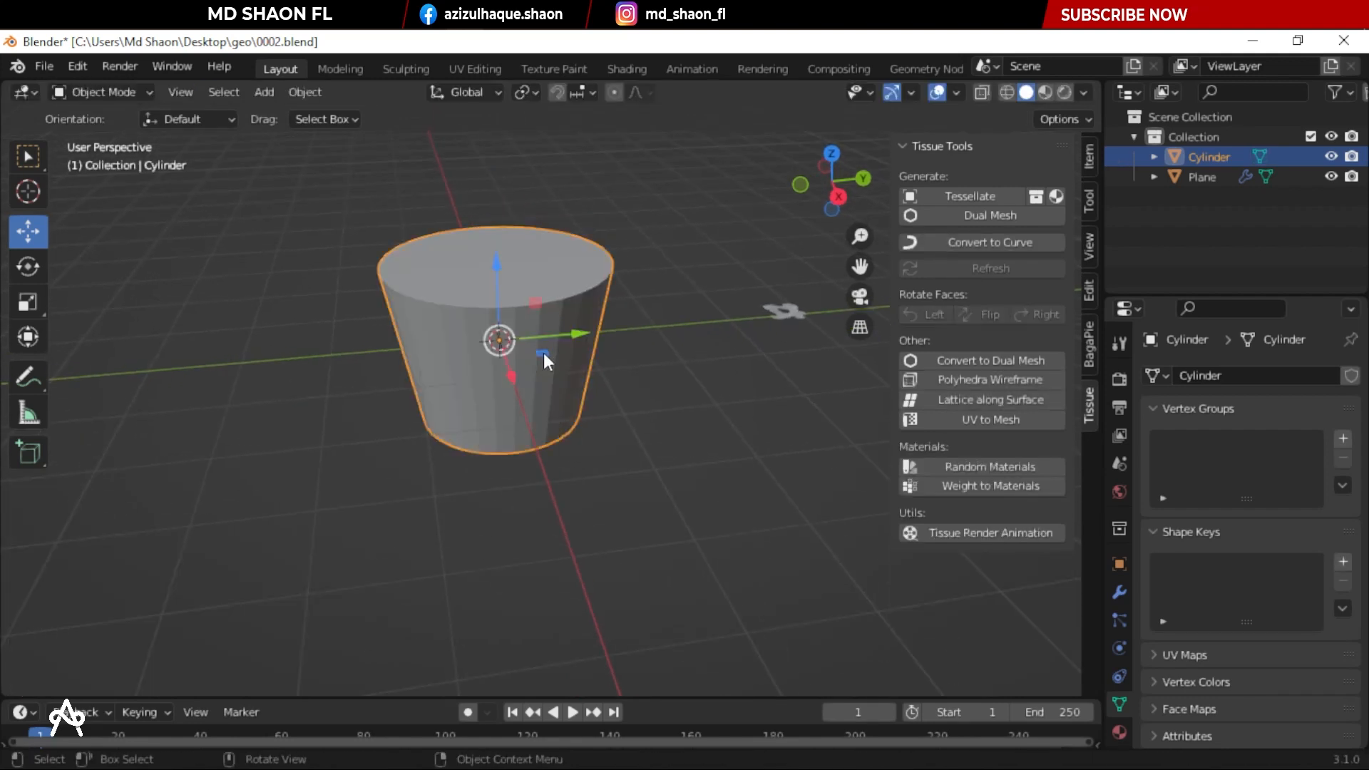
Move the tapered cylinder up about 1.06 m along Z
key("g")
key("z")
left_click(529, 305)
middle_click_drag(529, 305, 556, 396, "shift")
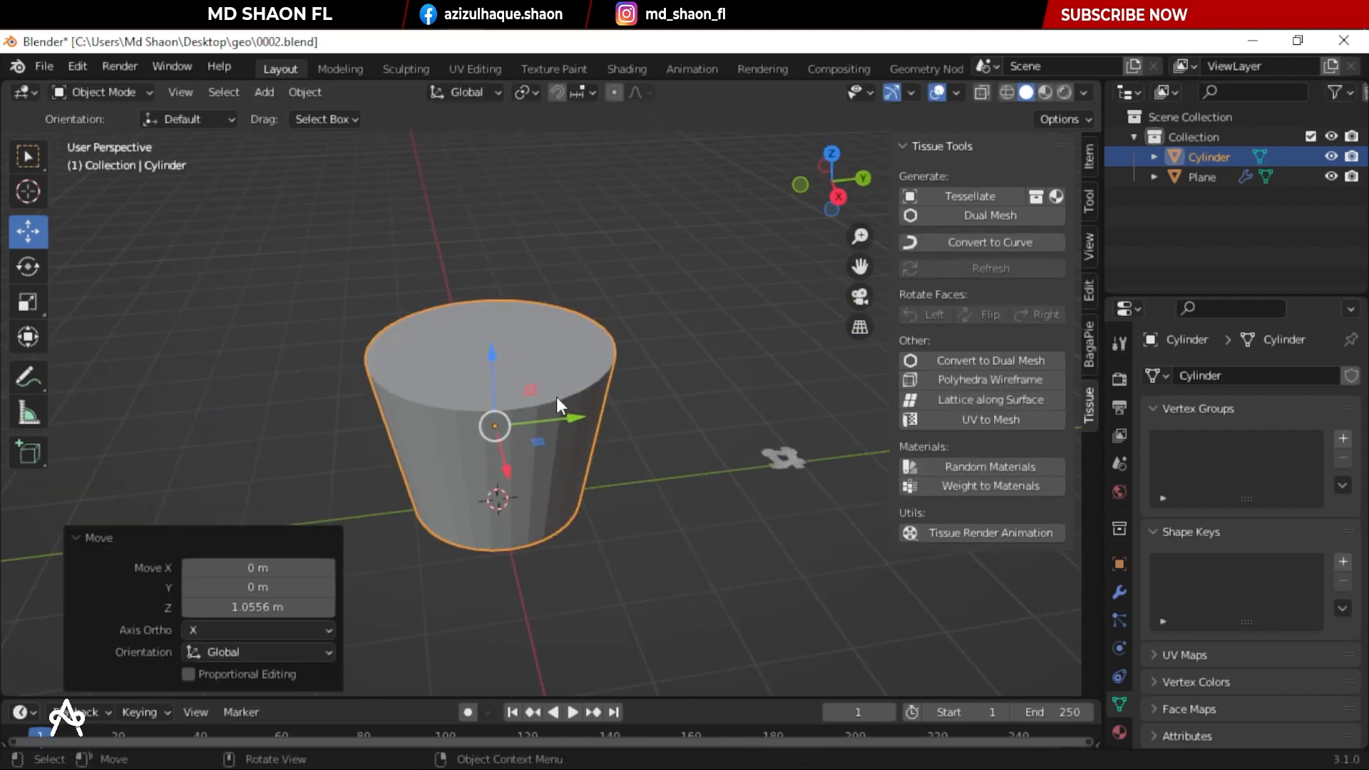
Delete the top face of the cylinder to leave it open
key("Tab")
key("3")
key("x")
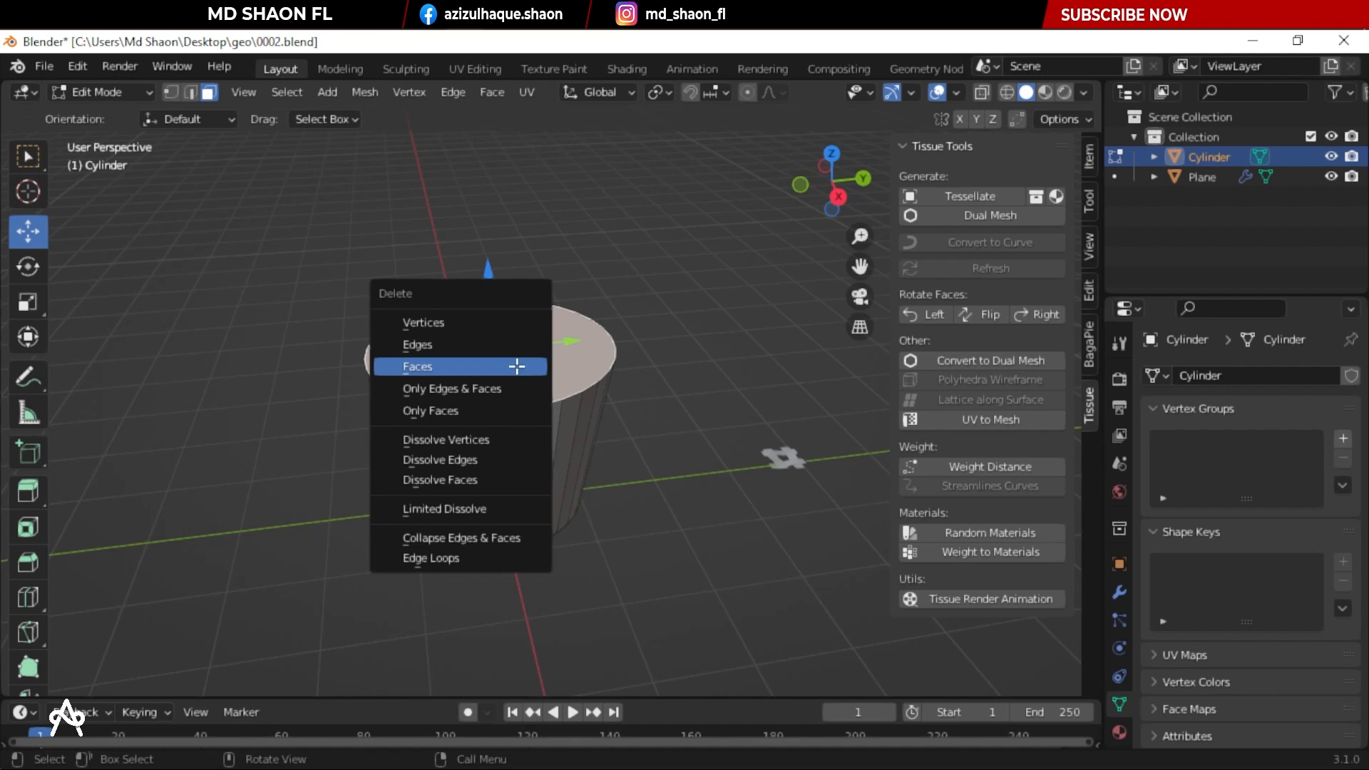
left_click(517, 366)
key("Tab")
Add about eight evenly spaced horizontal loop cuts around the cylinder's side wall
key("Tab")
key("ctrl+r")
scroll(588, 451, "up", 6)
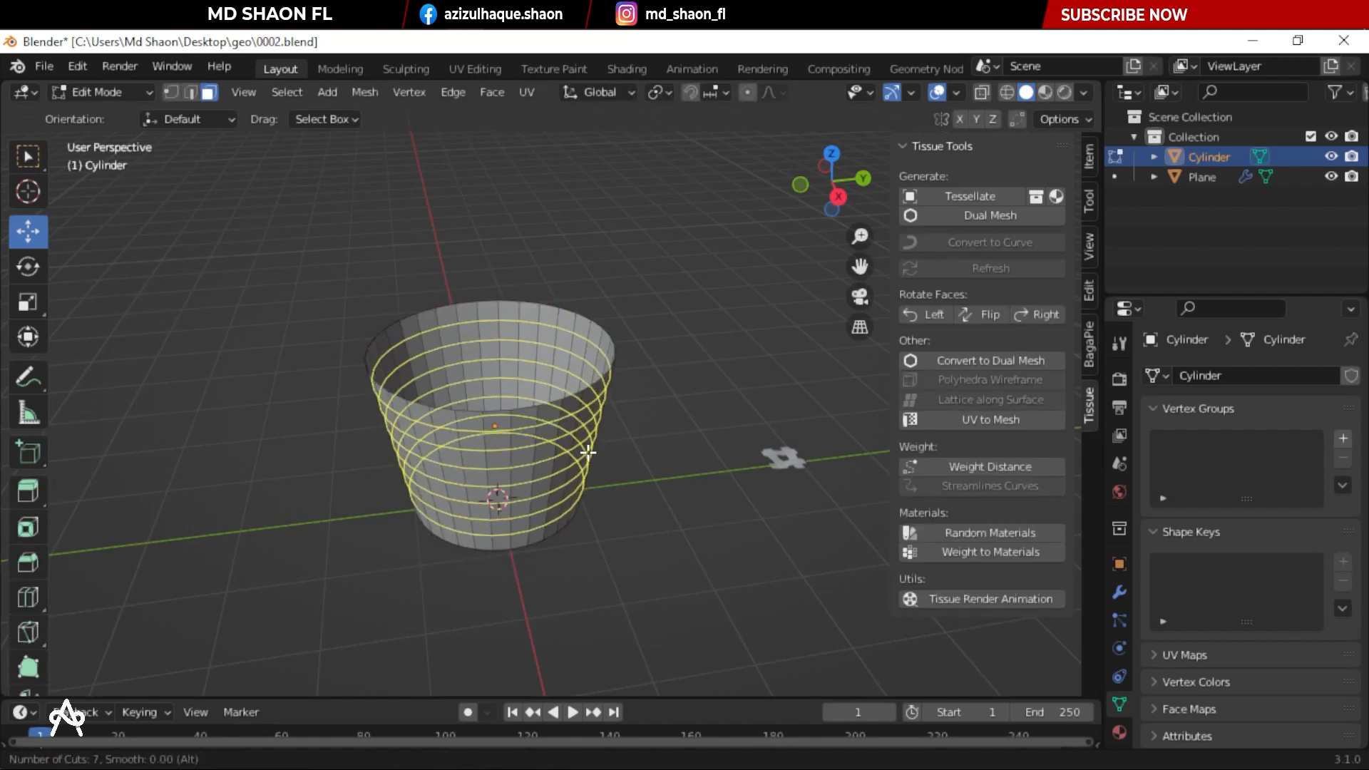
scroll(587, 451, "up", 1)
left_click(587, 451)
right_click(587, 452)
Return to Object Mode and apply the cylinder's scale
middle_click_drag(590, 486, 591, 437)
key("Tab")
key("ctrl+a")
left_click(590, 433)
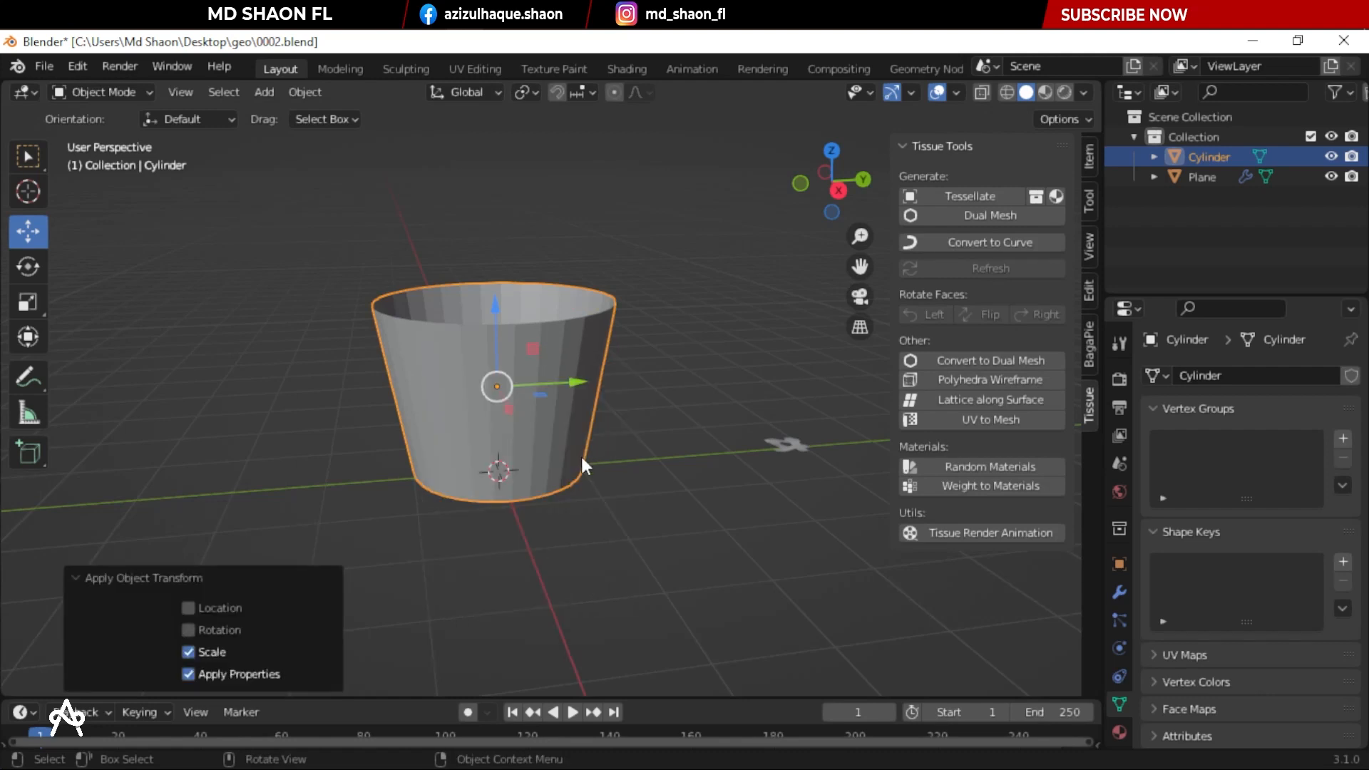
Select the basket-weave tile and examine the thickness and end of its strips from the right side
left_click(787, 446)
scroll(634, 511, "up", 5)
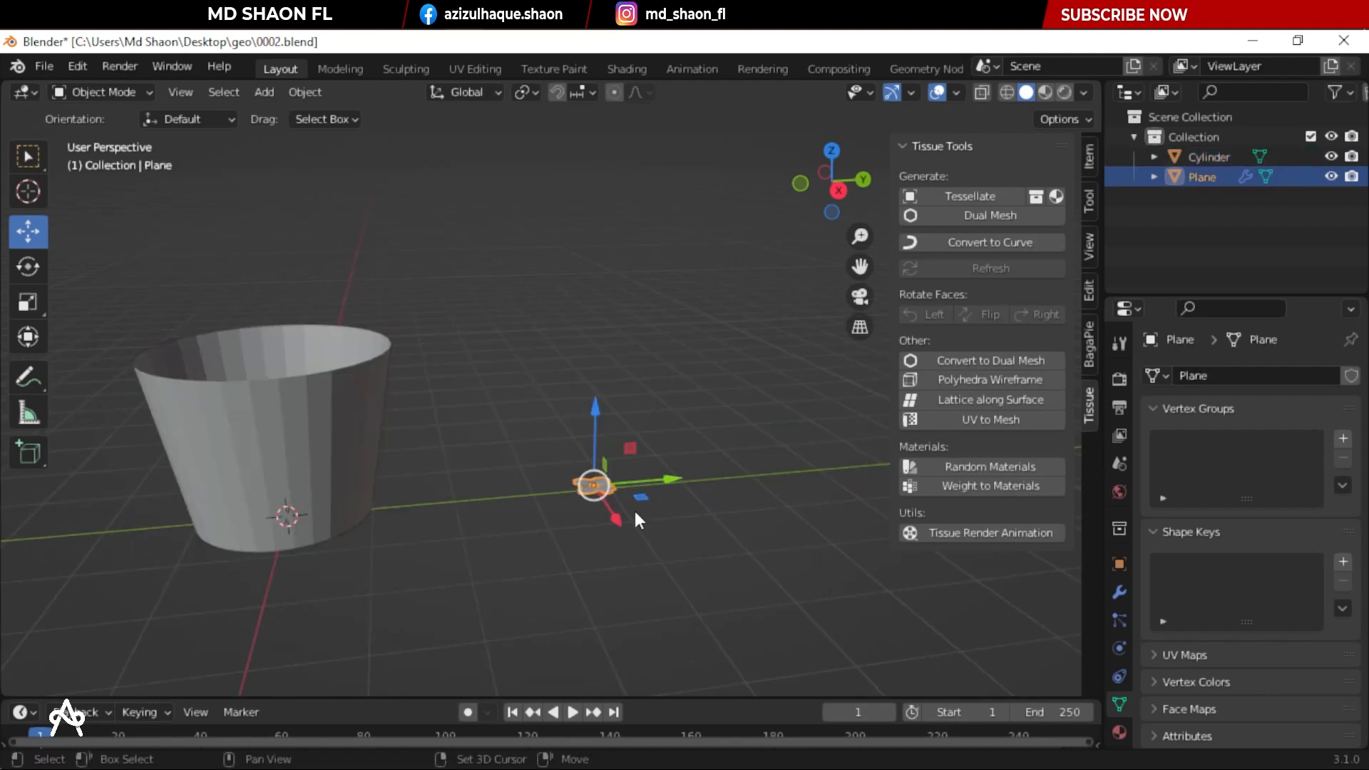
middle_click_drag(751, 566, 614, 417)
scroll(546, 322, "up", 3)
middle_click_drag(536, 324, 618, 610, "shift")
scroll(529, 311, "up", 3)
scroll(608, 524, "up", 8)
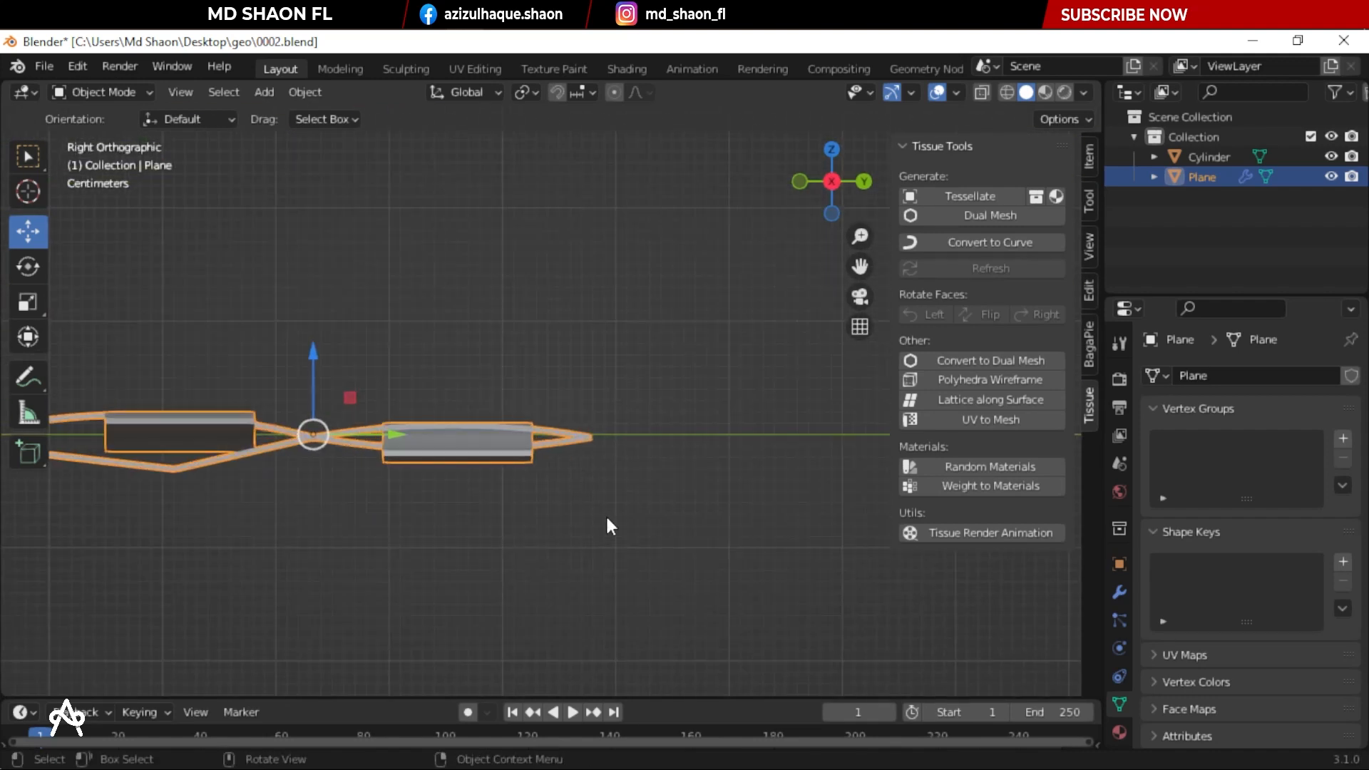
left_click(644, 504)
left_click(645, 500)
key("Tab")
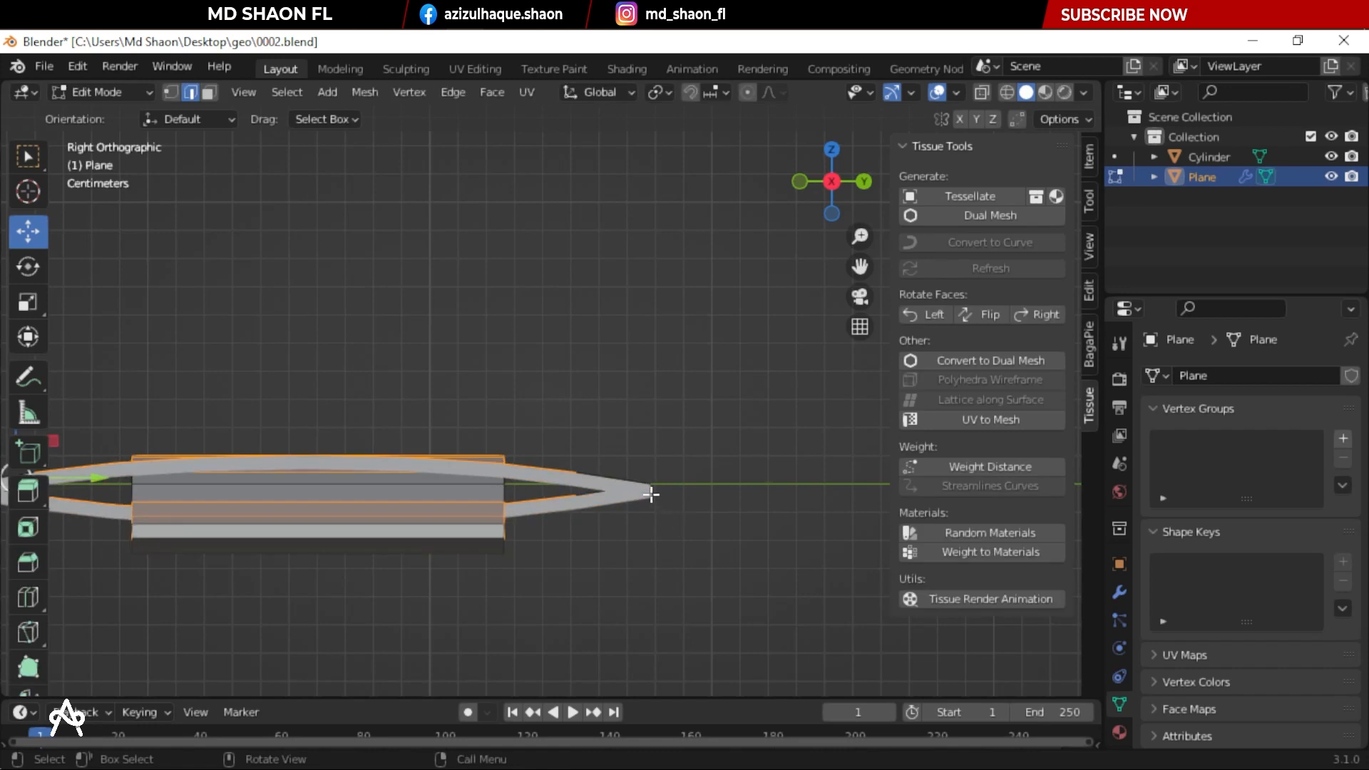
key("Tab")
scroll(624, 473, "down", 10)
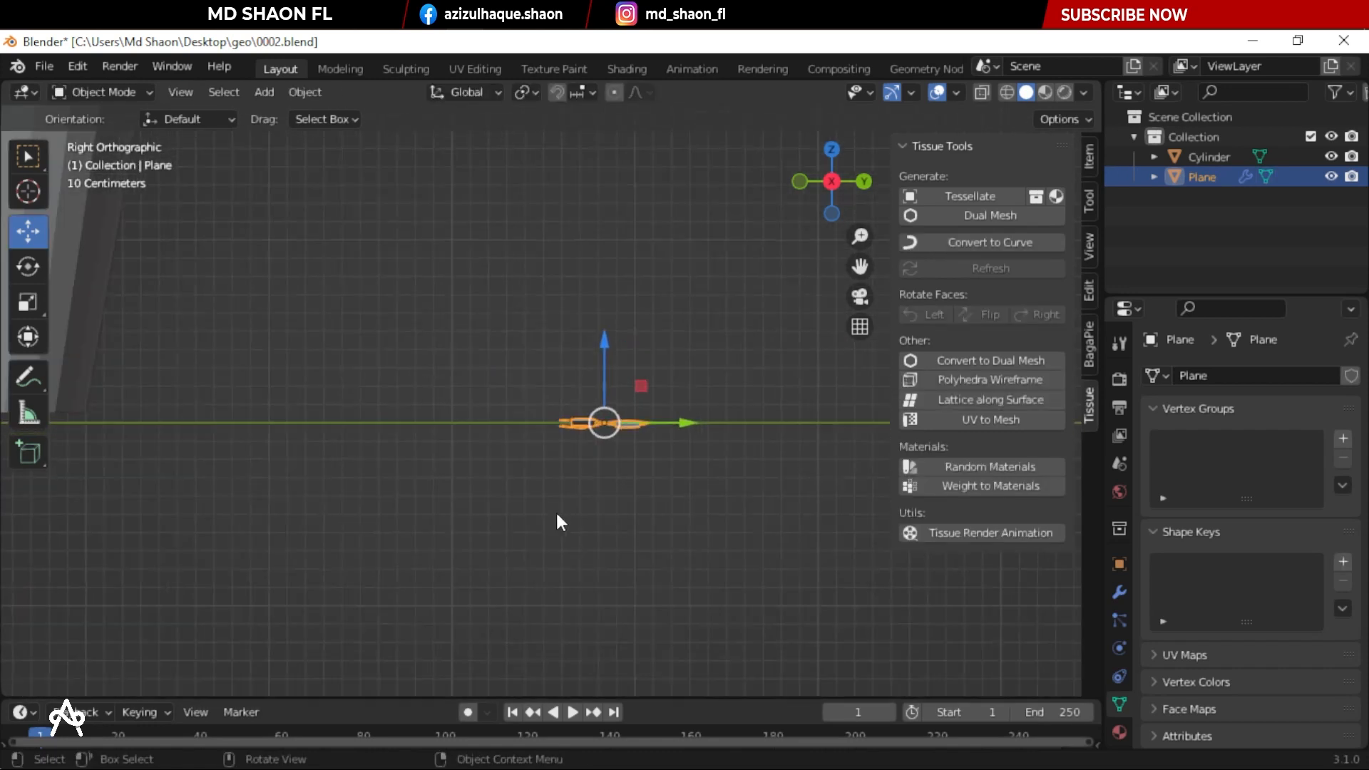
middle_click_drag(419, 479, 682, 528)
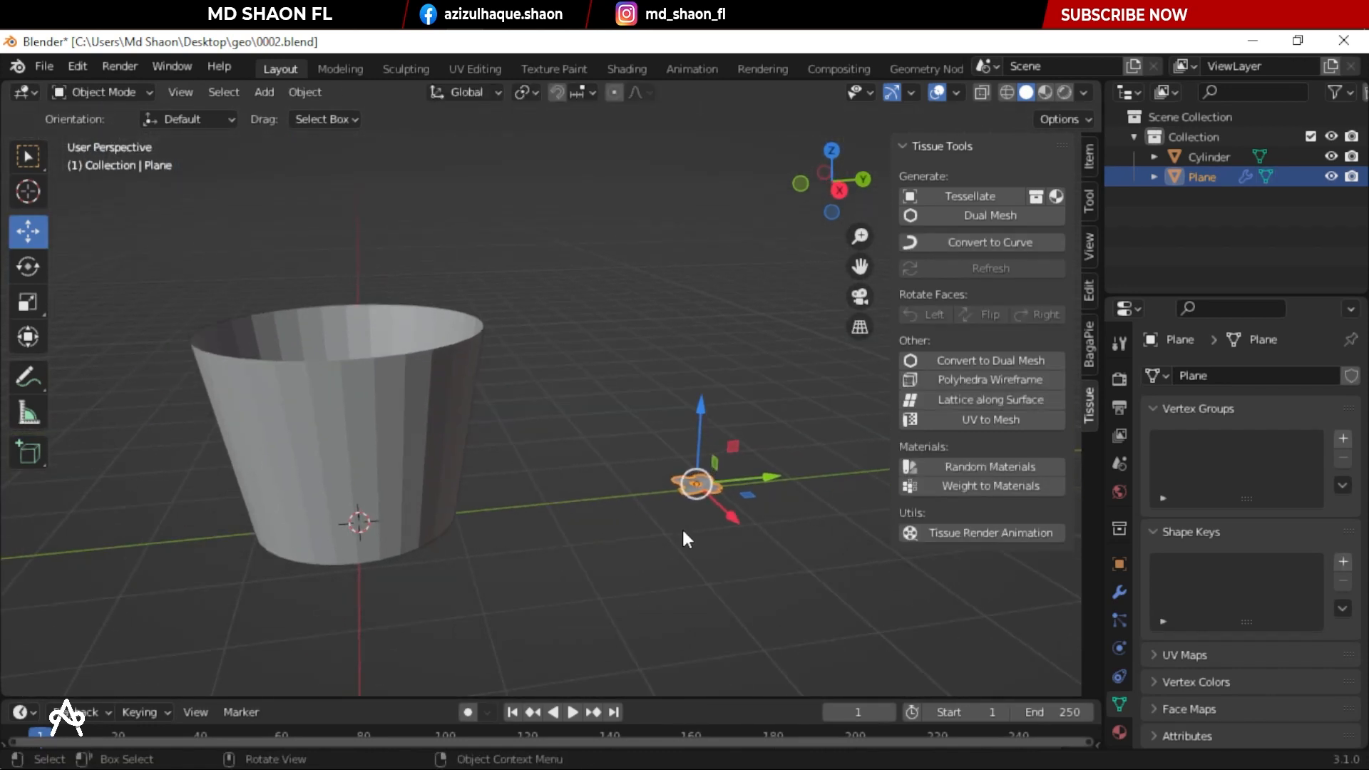
Tessellate the basket-weave tile over the cylinder with Quad fill, Relative thickness and Smooth Shading enabled
left_click(410, 430, "shift")
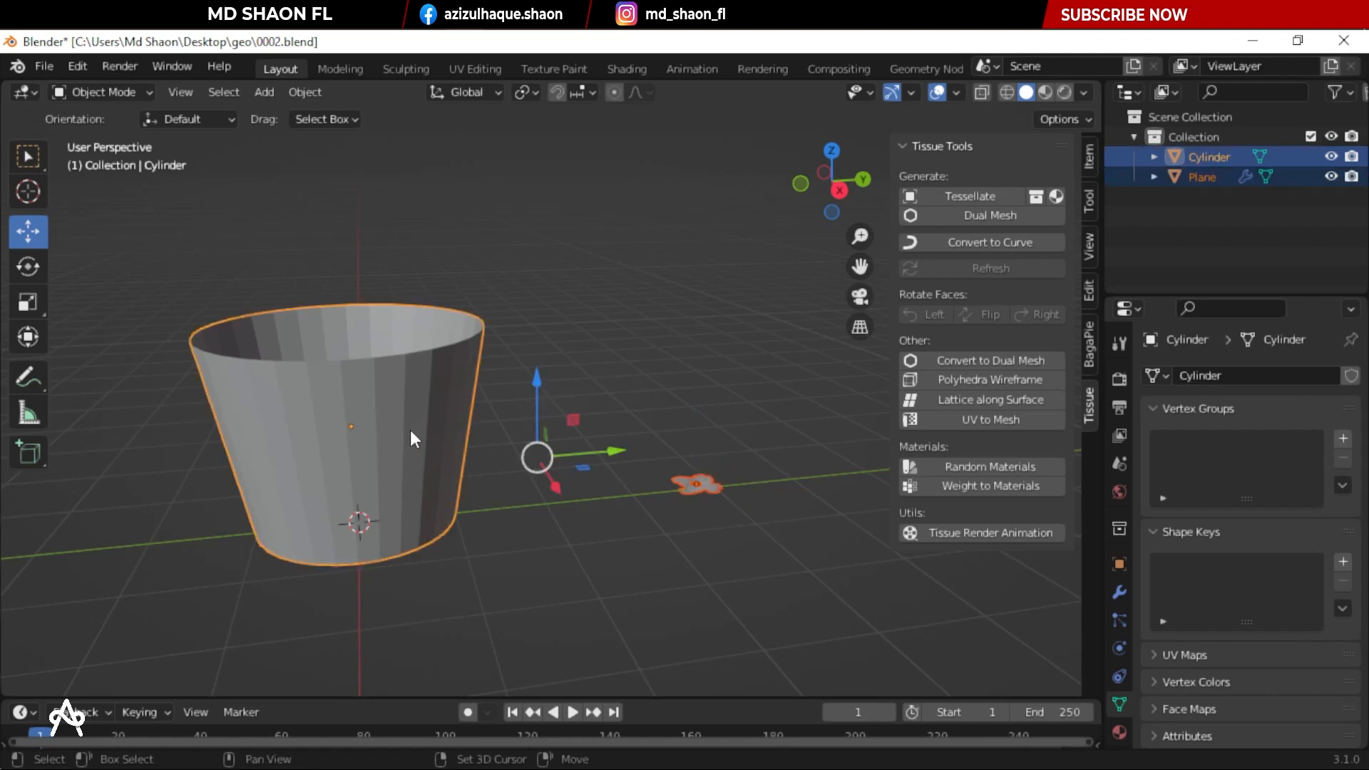
left_click(964, 197)
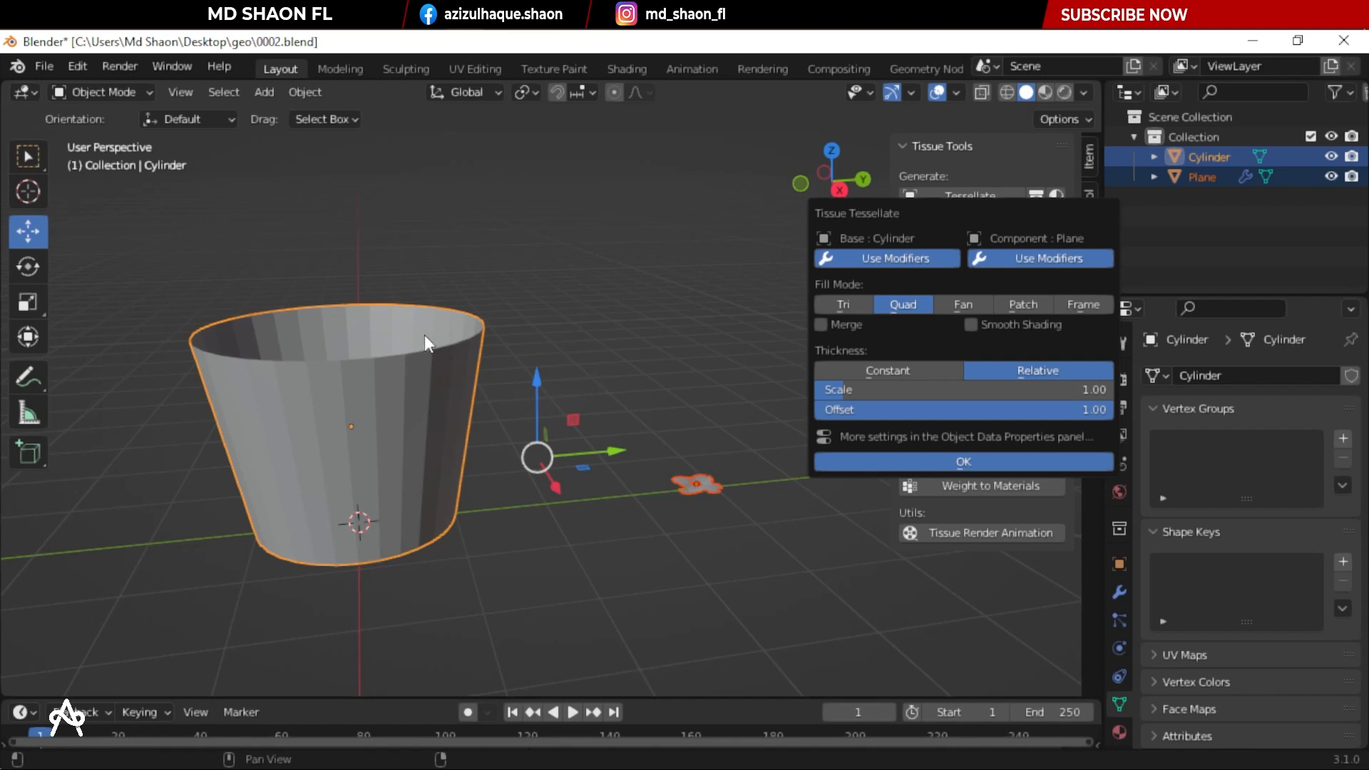
left_click(976, 325)
left_click(954, 462)
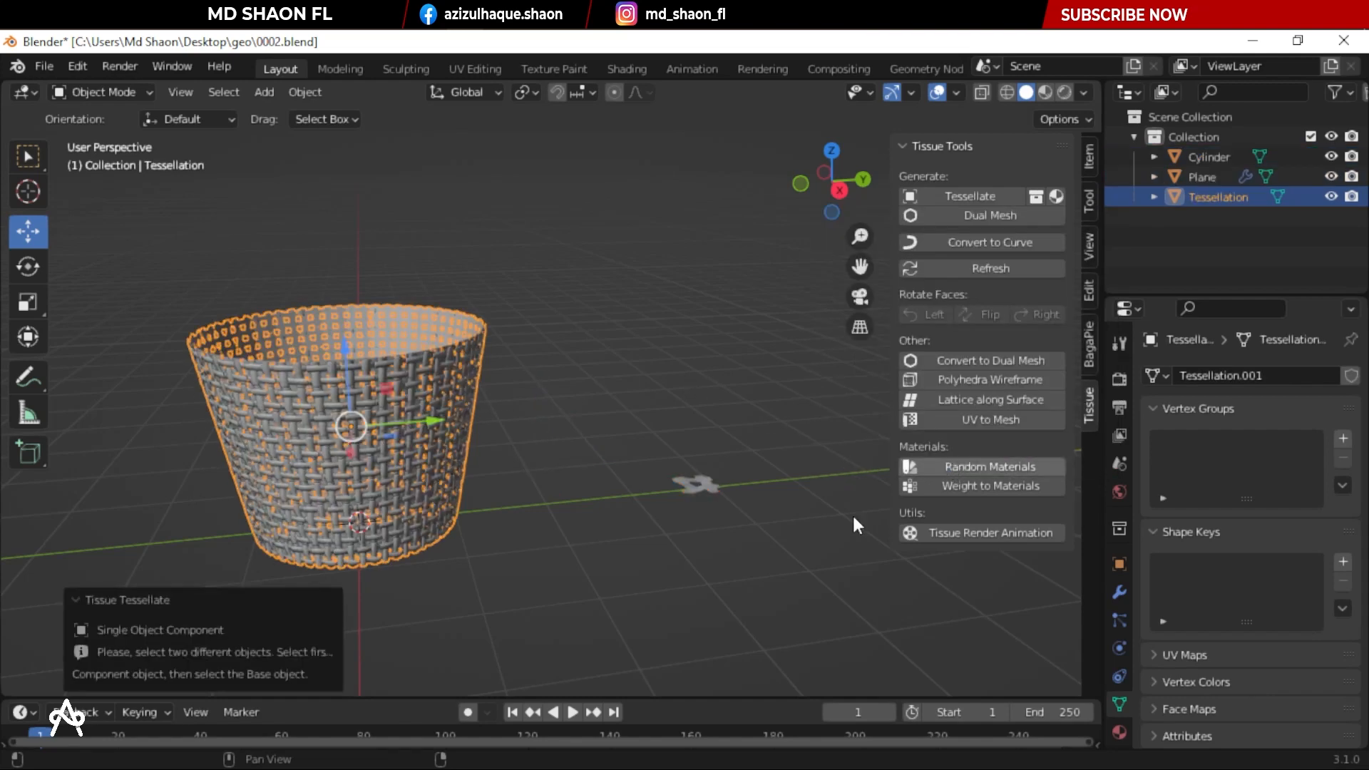
Move the base cylinder about 1.63 m along negative Y to clear it from the woven basket
left_click(546, 600)
scroll(422, 545, "up", 6)
scroll(427, 500, "down", 5)
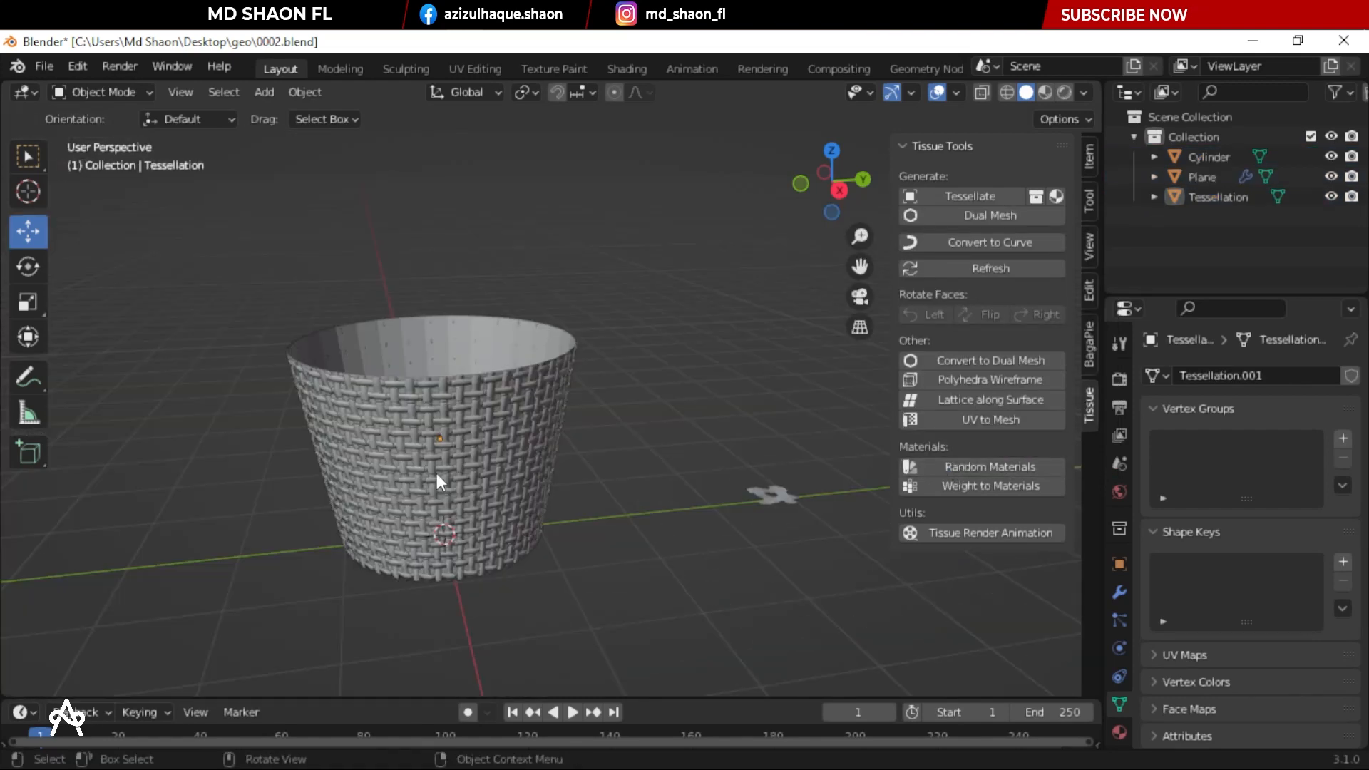
middle_click_drag(436, 473, 529, 462)
left_click(523, 474)
left_click_drag(546, 495, 439, 421)
left_click_drag(363, 470, 132, 513)
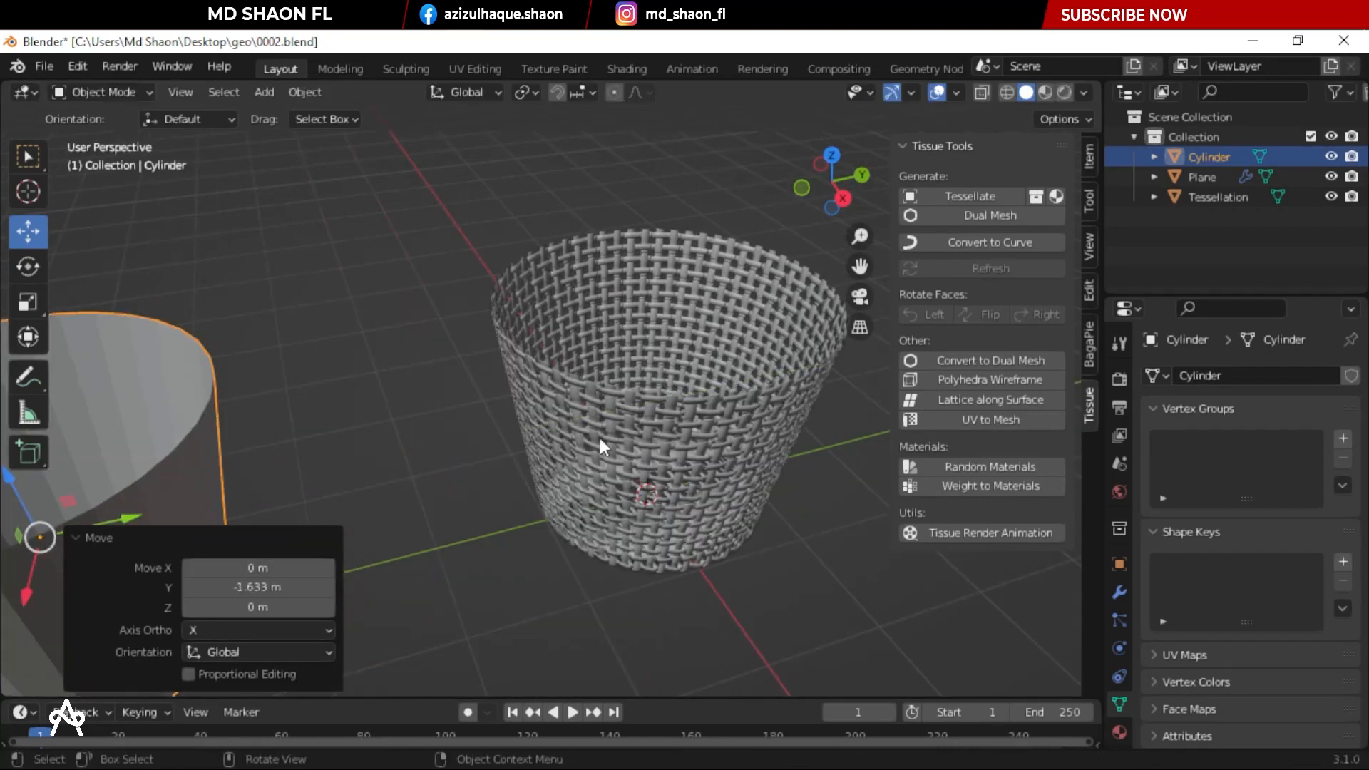
Examine the woven basket's weave up close, from a distance and from above
middle_click_drag(600, 438, 519, 428)
scroll(598, 386, "up", 4)
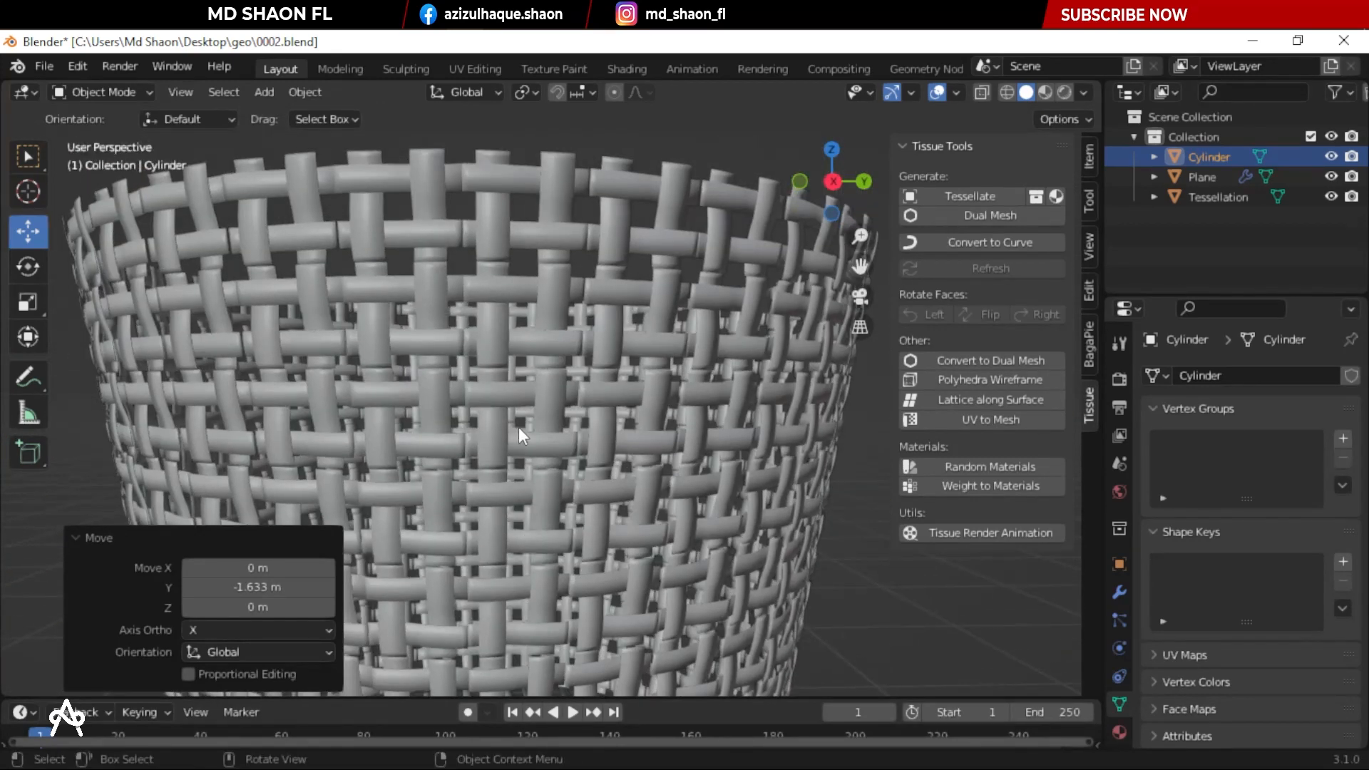
scroll(516, 426, "down", 8)
scroll(597, 516, "up", 2)
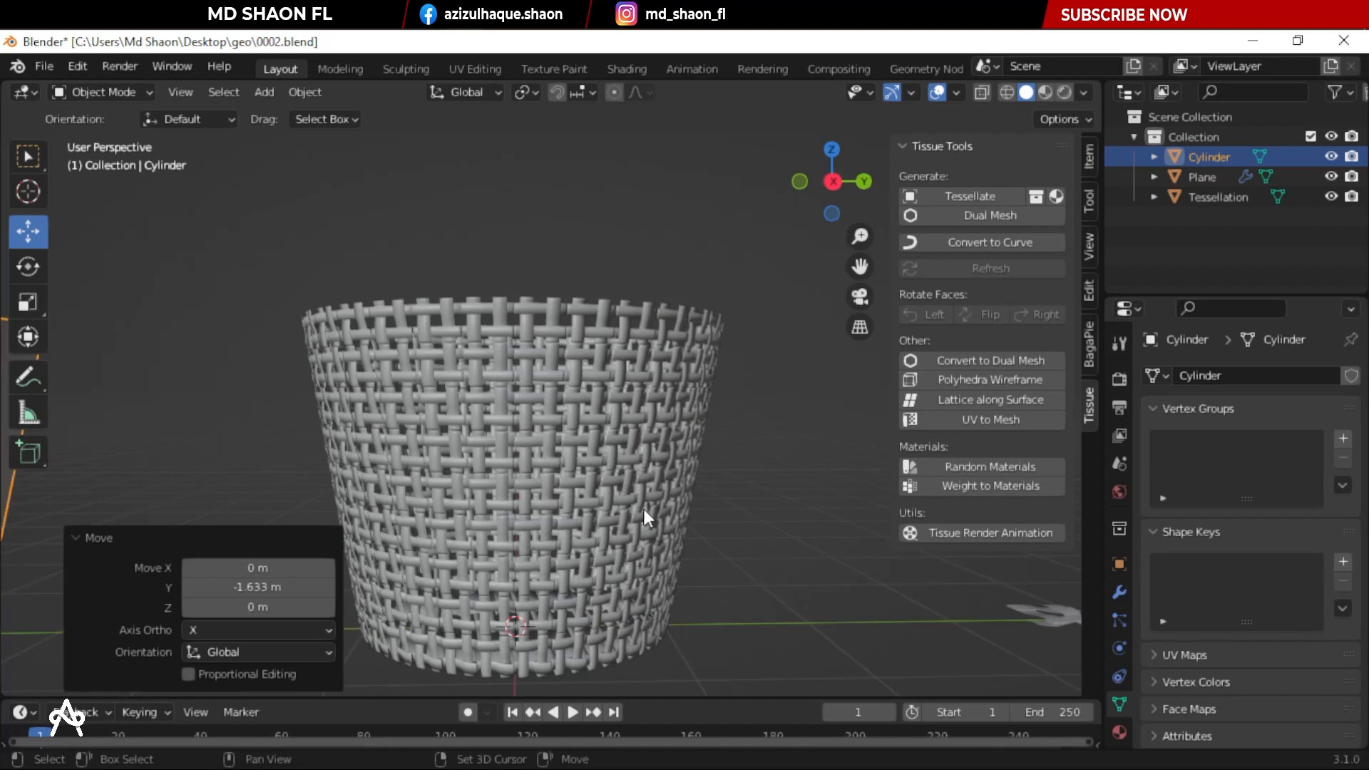
middle_click_drag(644, 509, 373, 470, "shift")
middle_click_drag(805, 569, 657, 559)
scroll(699, 569, "down", 4)
scroll(632, 599, "up", 3)
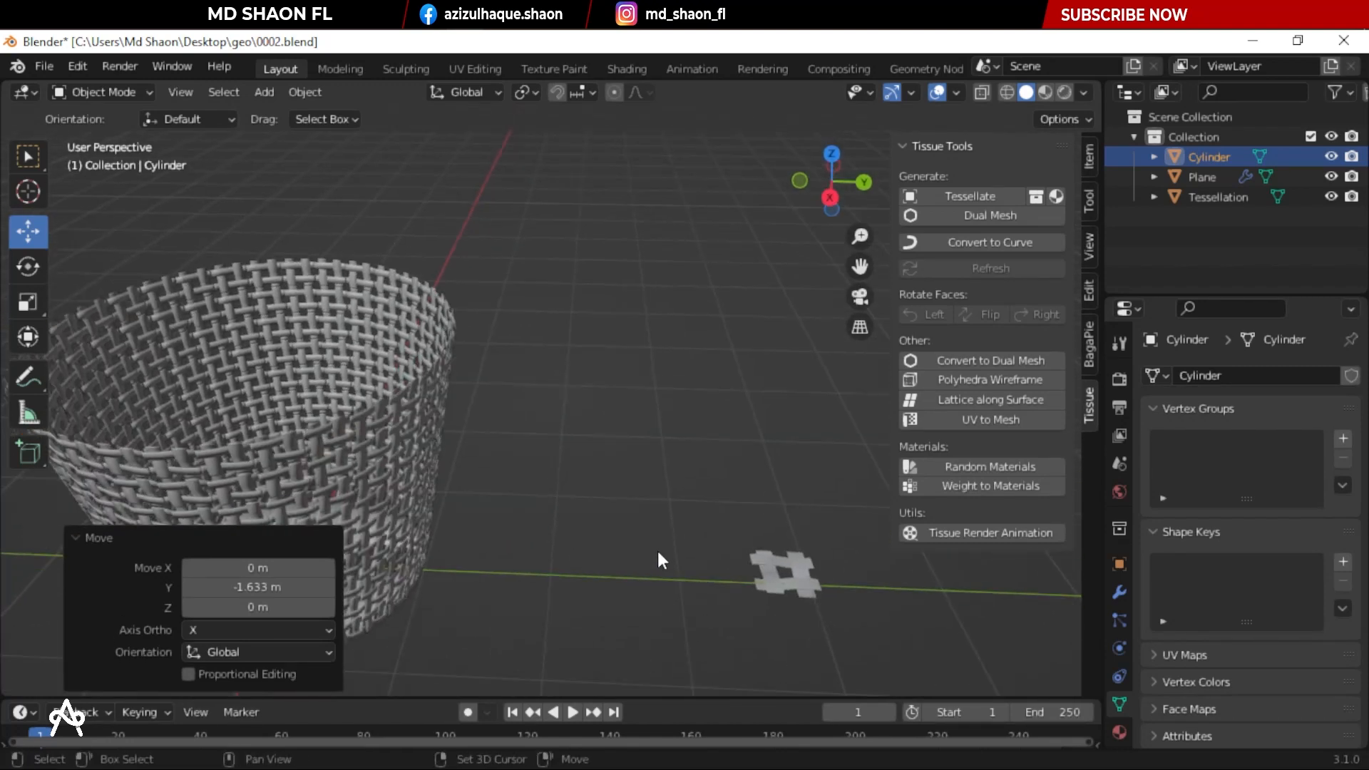
Add a cube and scale it down to about 0.053 of its size
key("shift+a")
mouse_move(678, 362)
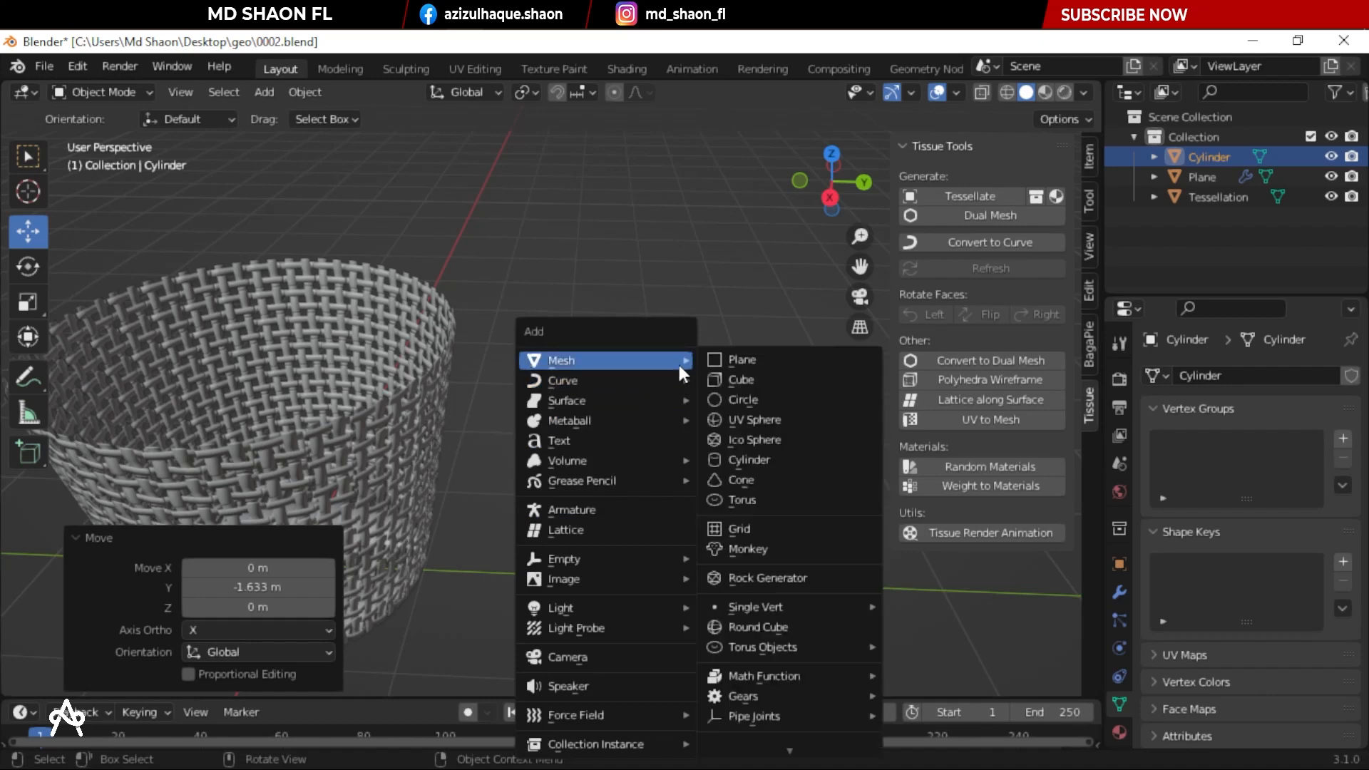
left_click(728, 379)
key("s")
left_click(661, 562)
scroll(773, 579, "up", 4)
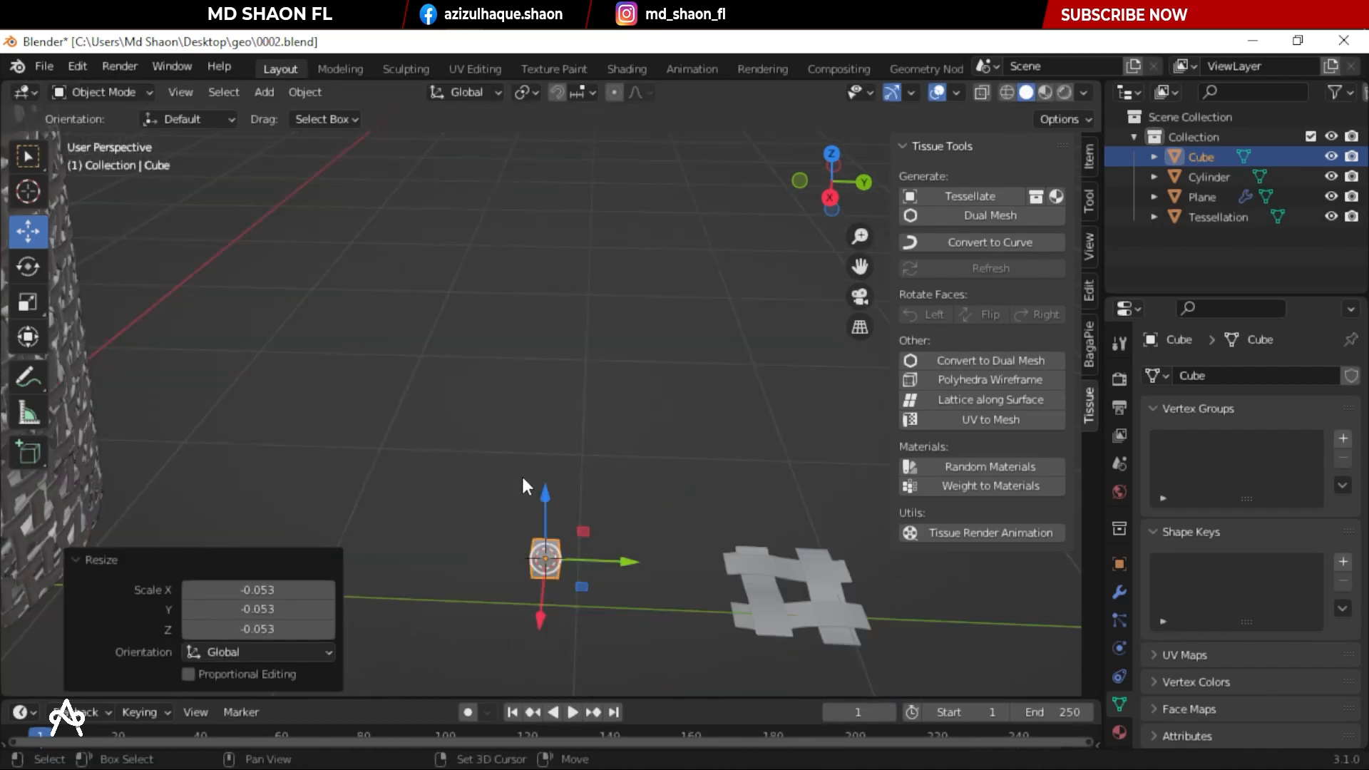
Duplicate the small cube three times in top view, arranging the four cubes in a loose, irregular square
key("KP_7")
middle_click_drag(690, 360, 373, 347, "shift")
scroll(371, 348, "up", 4)
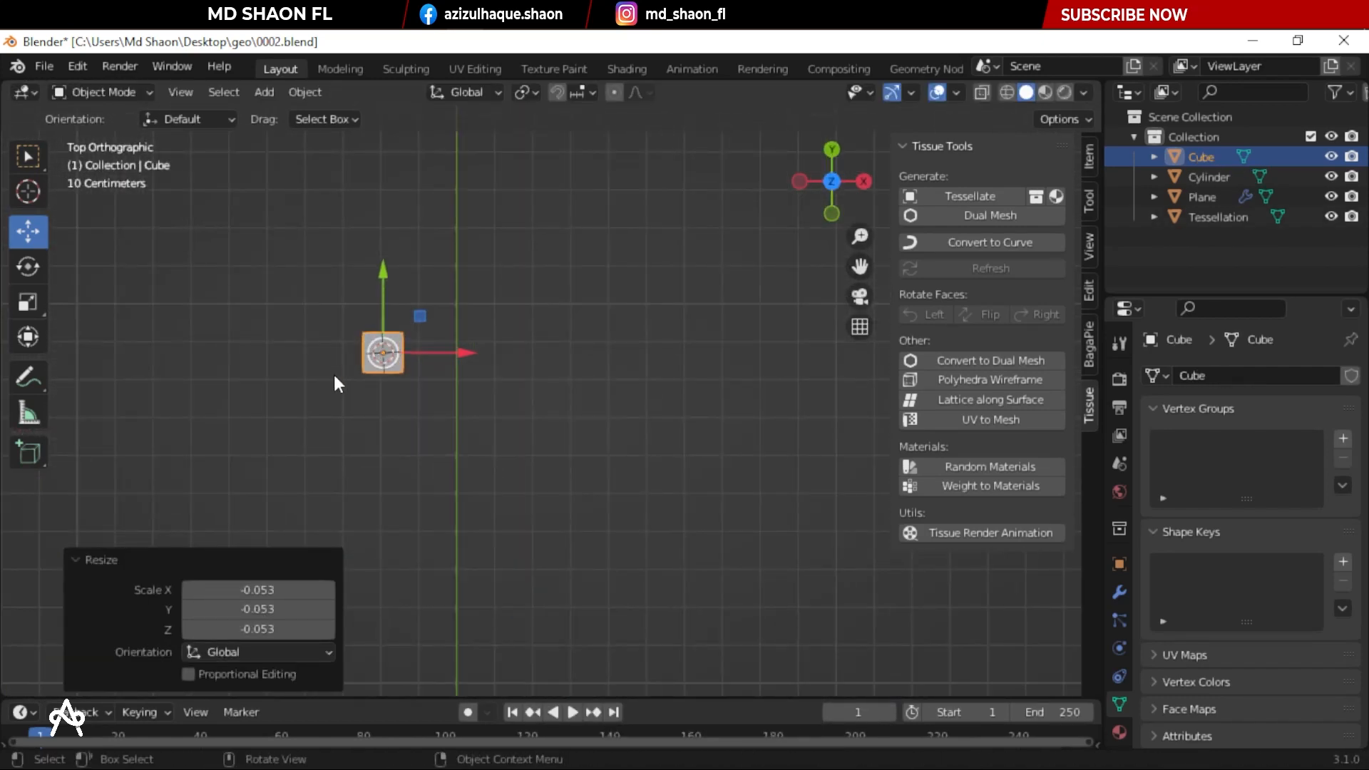
key("shift+d")
left_click(436, 294)
key("shift+d")
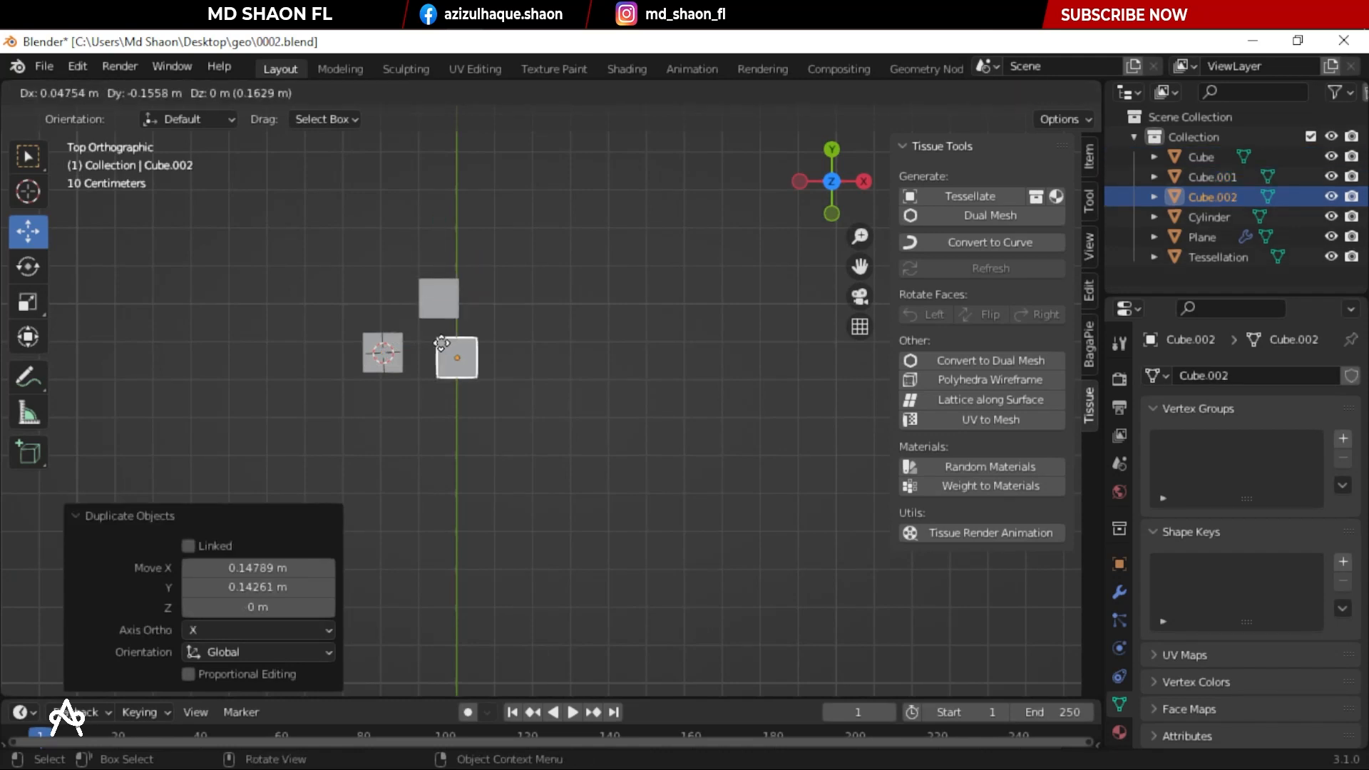
left_click(451, 356)
key("shift+d")
left_click(286, 197)
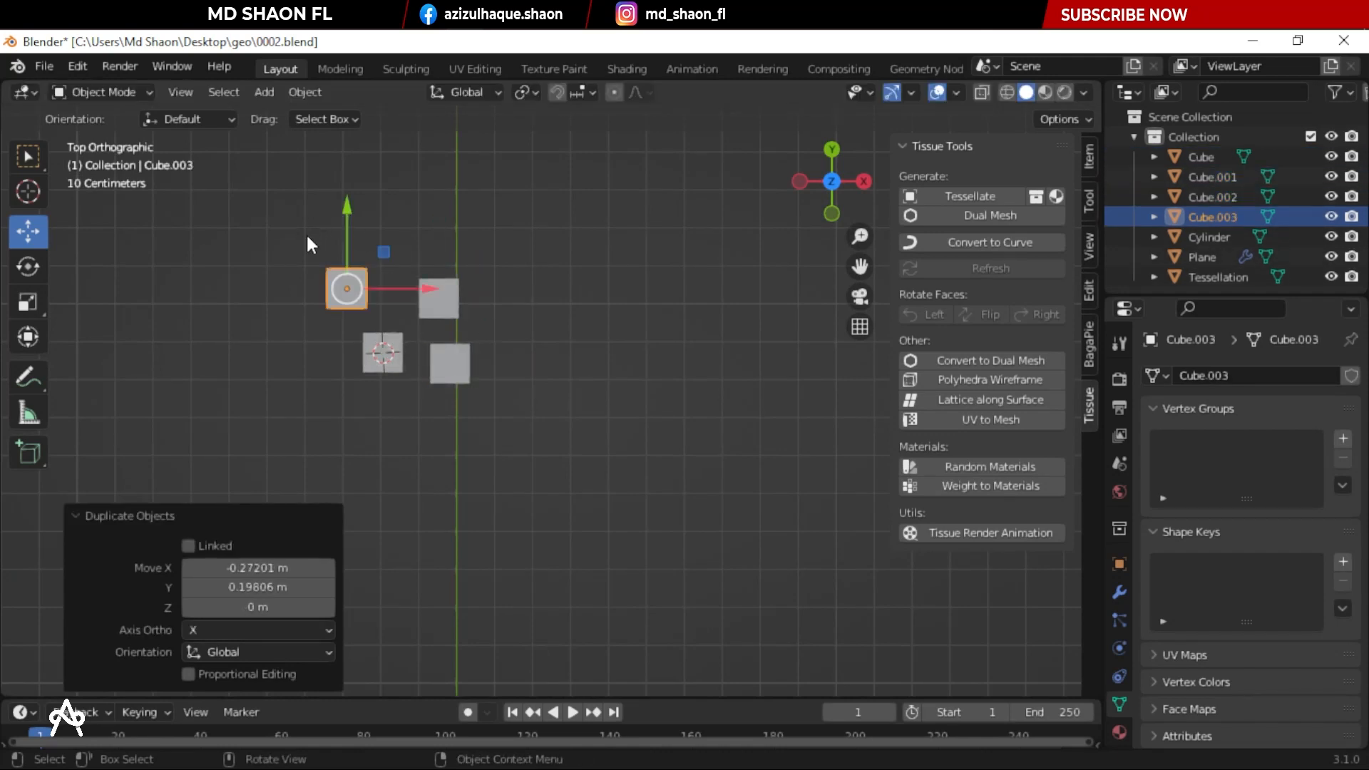
key("g")
left_click(355, 257)
Join the four small cubes into one object and set its origin to its geometry
left_click_drag(324, 242, 570, 447)
key("ctrl+j")
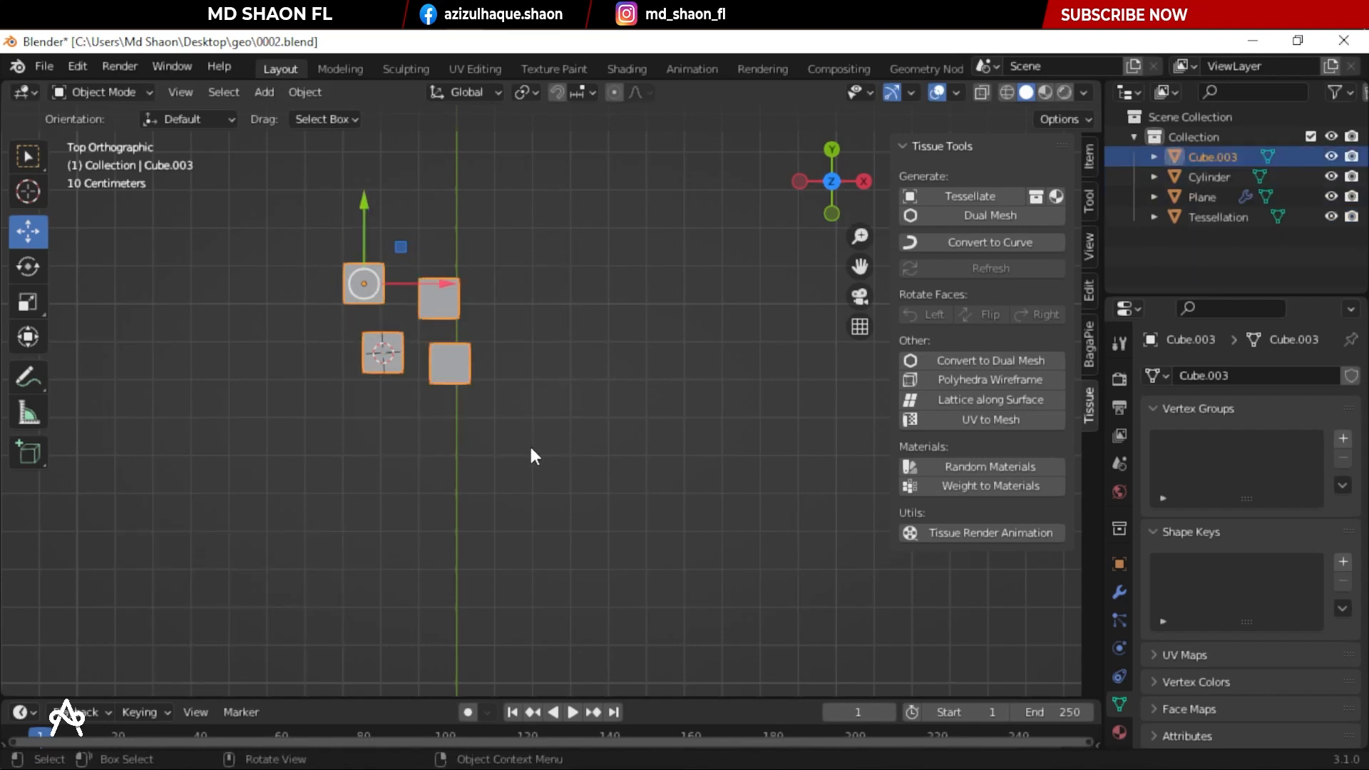
right_click(449, 364)
mouse_move(465, 435)
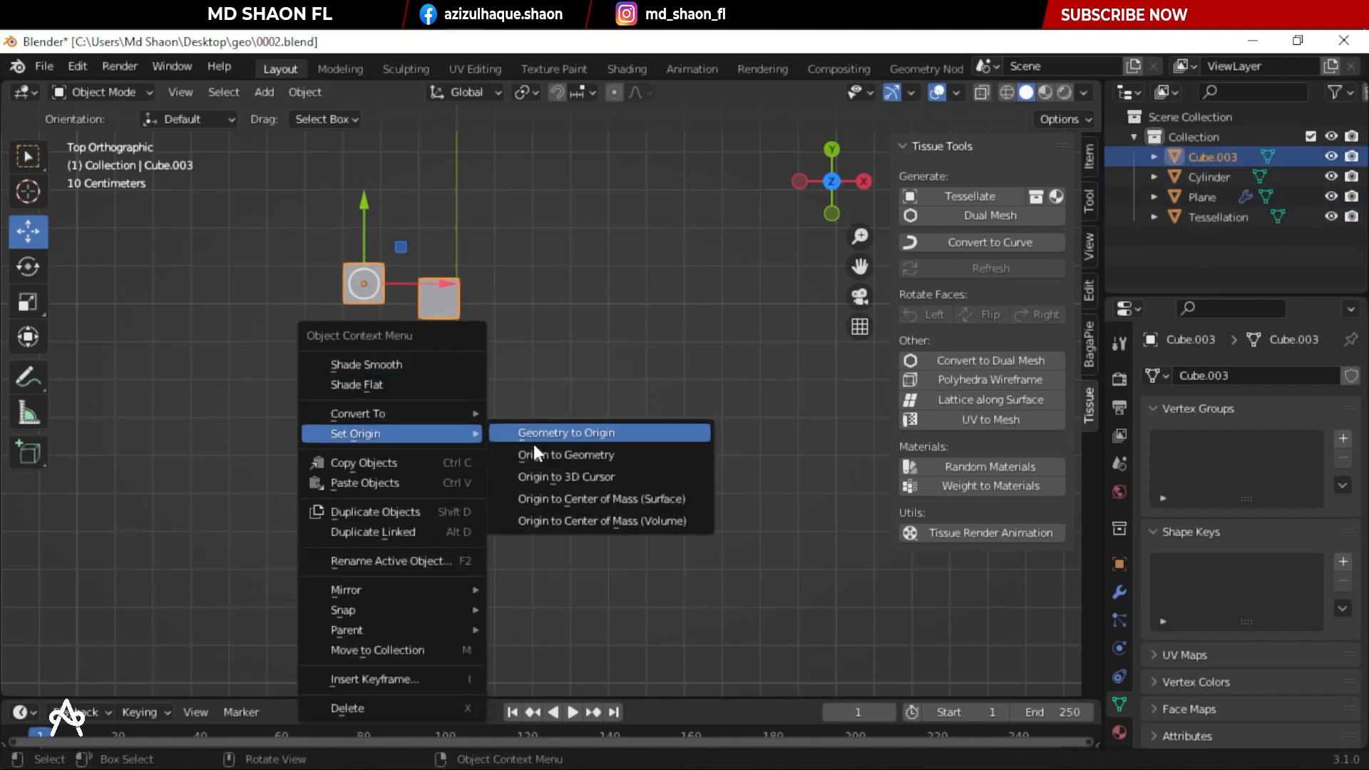
left_click(553, 457)
Flatten the joined cubes by scaling them along Z to about 0.218
middle_click_drag(553, 462, 514, 308)
key("s")
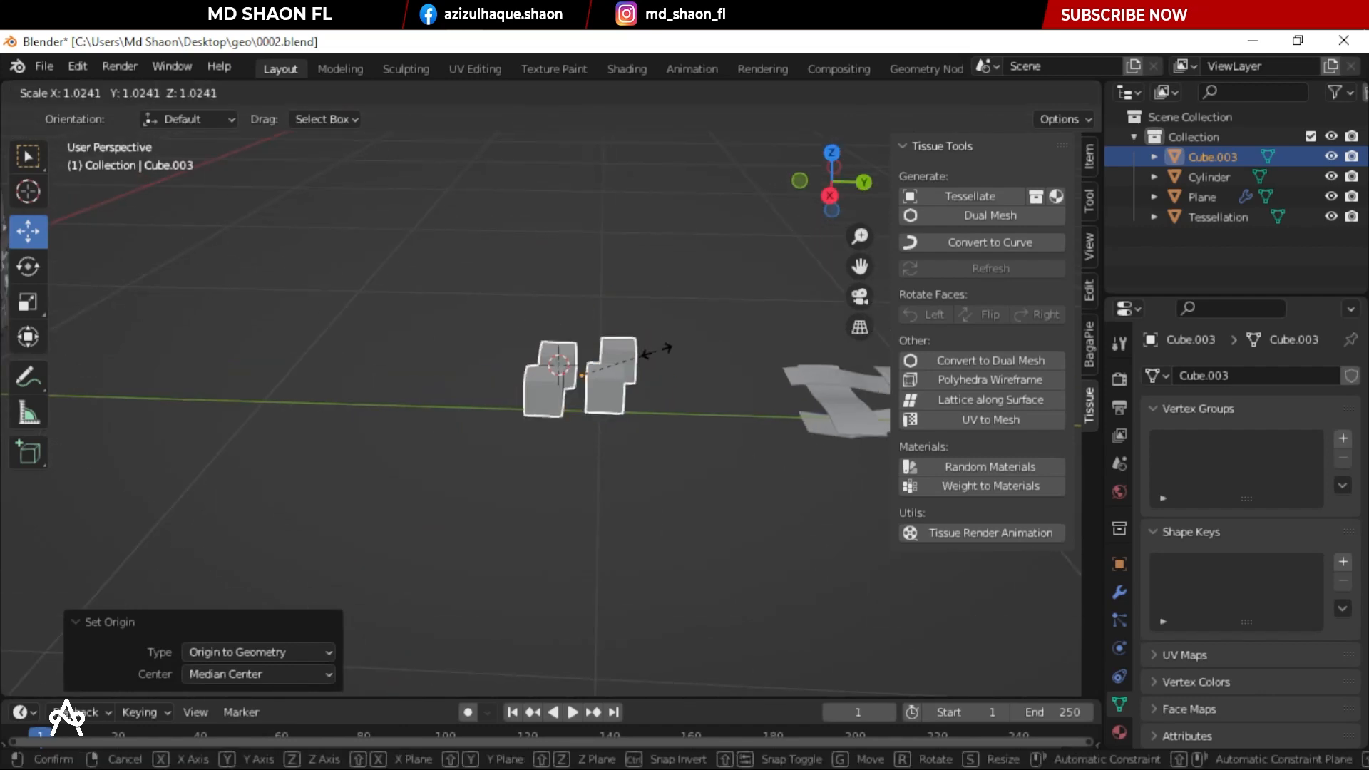
key("z")
left_click(596, 382)
key("KP_7")
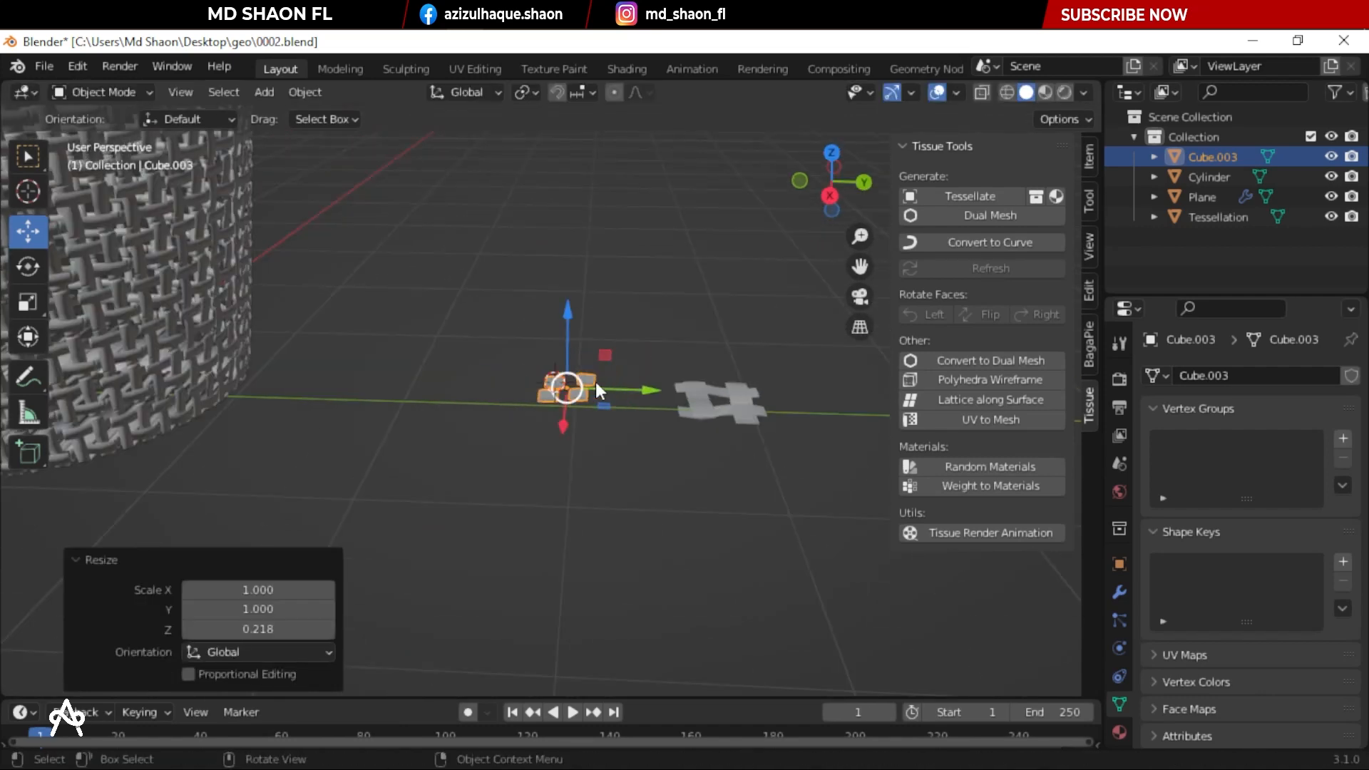
Tessellate the flattened cube cluster over the base cylinder
scroll(519, 457, "down", 3)
middle_click_drag(519, 456, 485, 494)
left_click(442, 499)
scroll(471, 542, "up", 2)
middle_click_drag(486, 562, 486, 529, "shift")
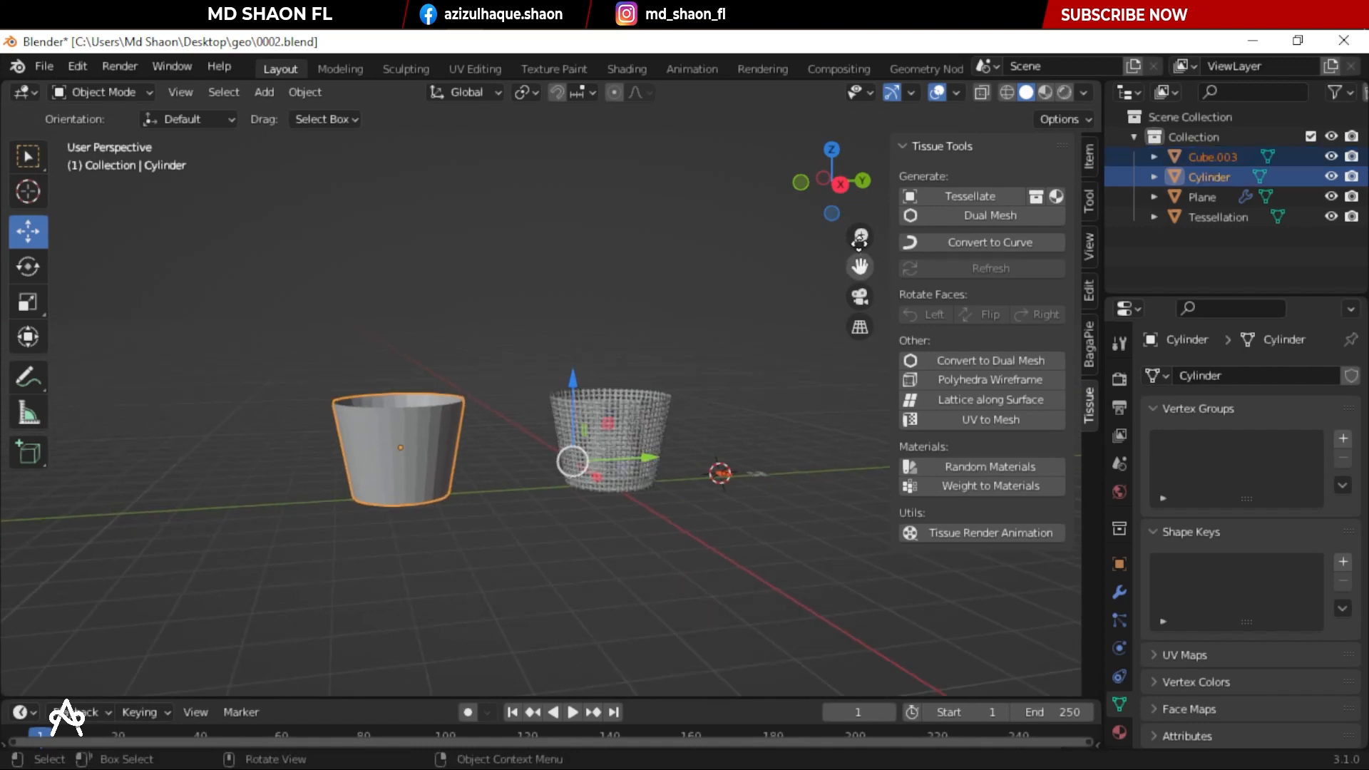
left_click(971, 204)
left_click(910, 456)
scroll(499, 546, "up", 4)
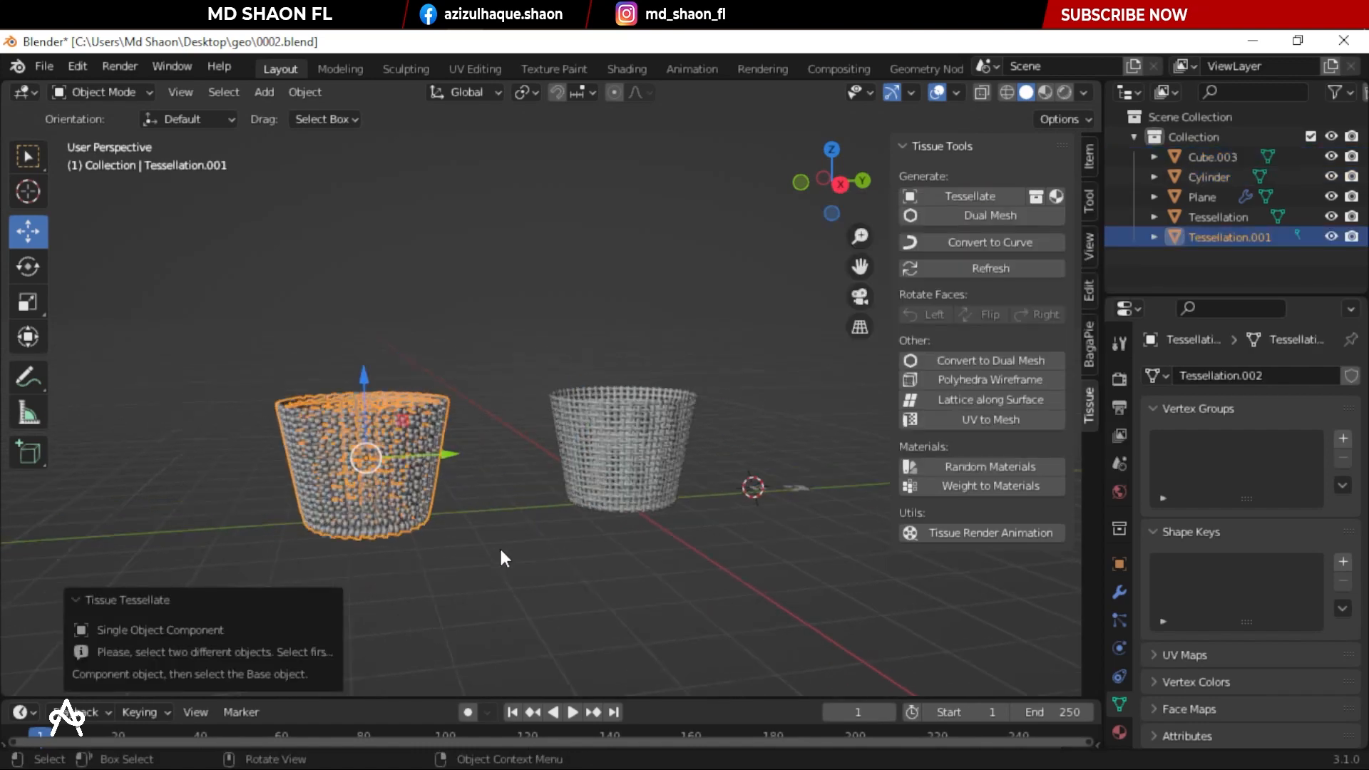
Hide the base cylinder inside the cube-cluster tessellation
middle_click_drag(587, 442, 536, 398)
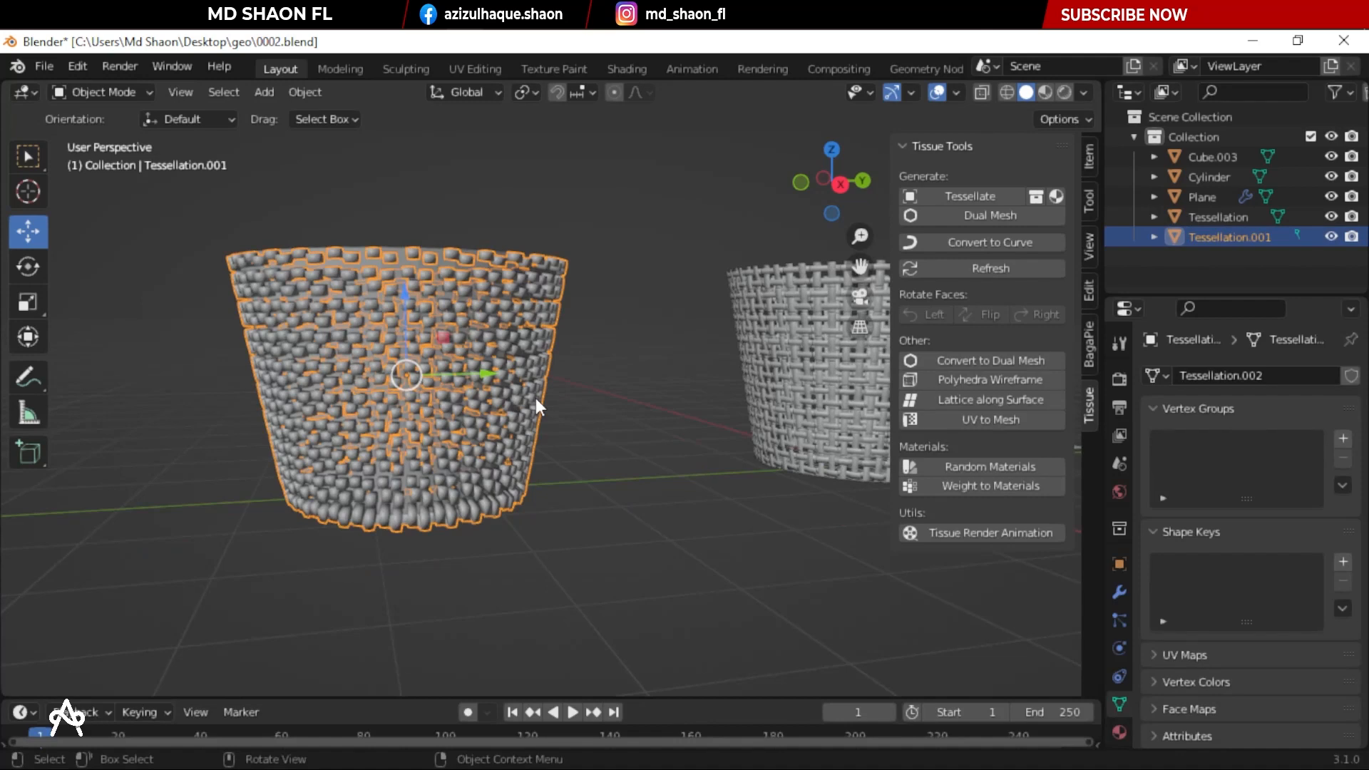
scroll(536, 401, "up", 5)
scroll(385, 428, "down", 7)
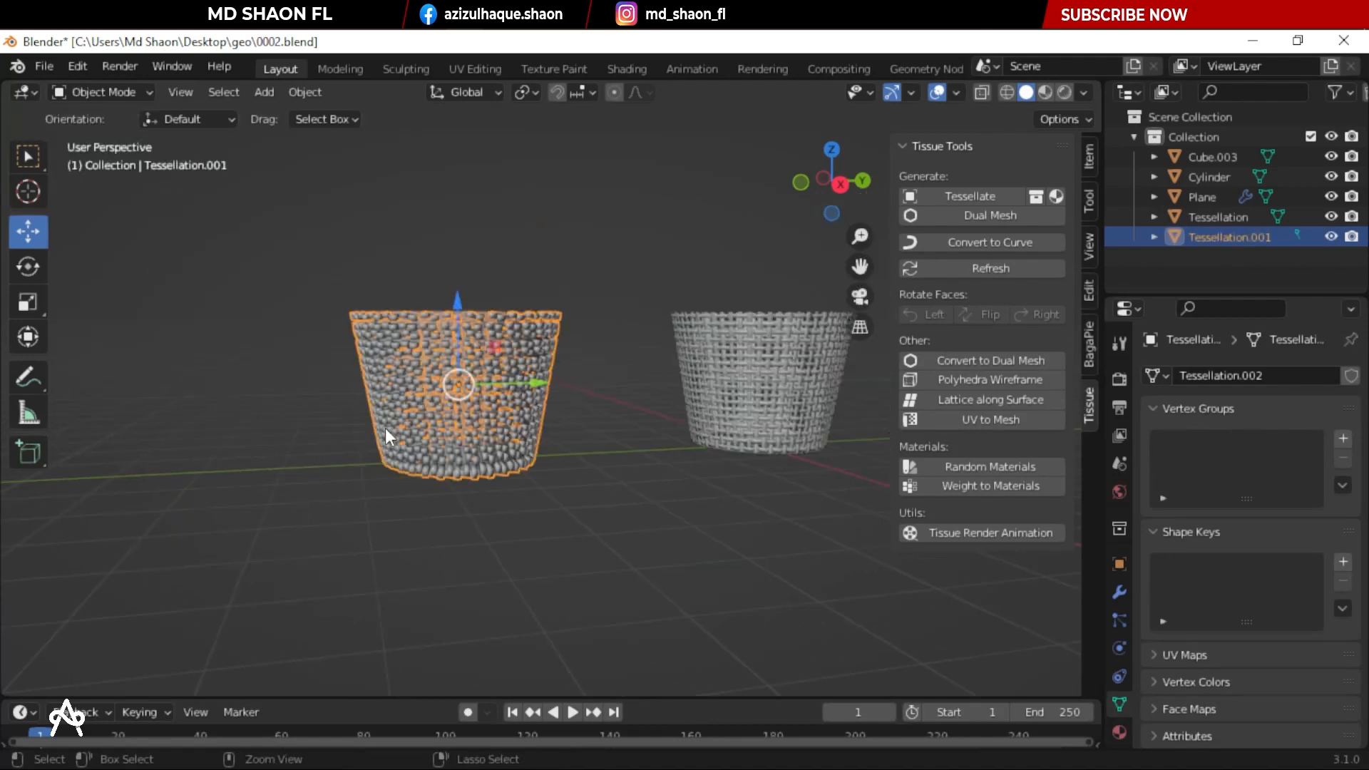
left_click(425, 381)
key("h")
middle_click_drag(472, 424, 502, 571)
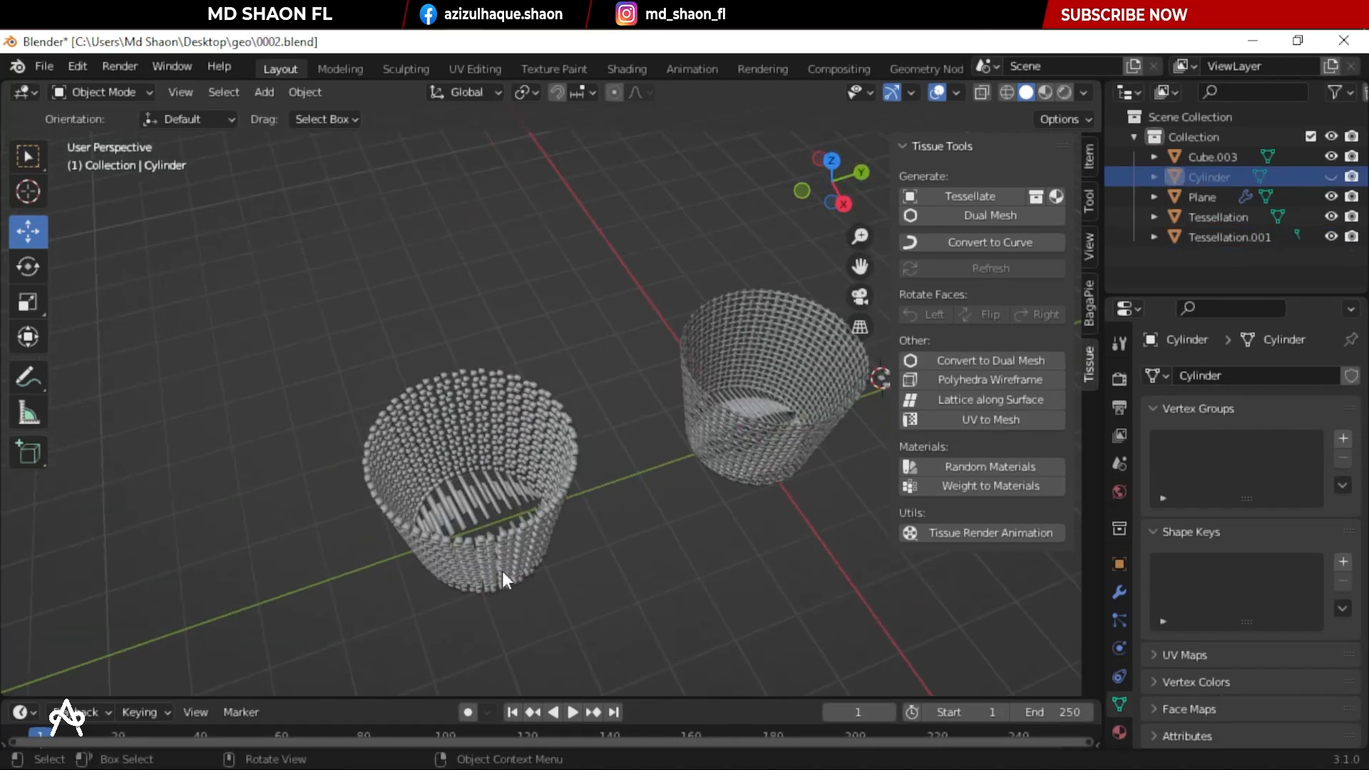
Examine the cube-cluster tessellation's mesh density in wireframe, in both Object Mode and Edit Mode, alongside the woven basket
scroll(502, 572, "up", 4)
middle_click_drag(519, 519, 454, 422)
left_click(422, 455)
key("shift+z")
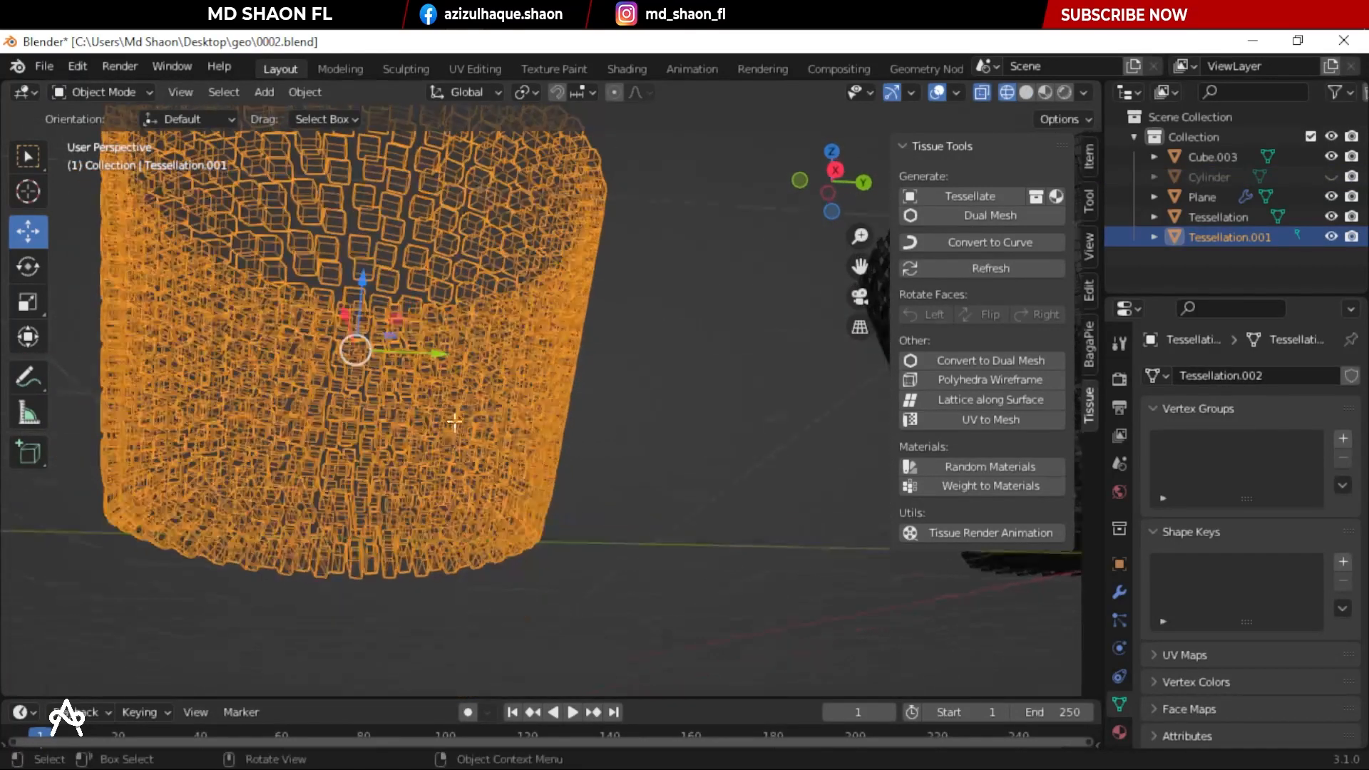
key("Tab")
scroll(467, 342, "up", 3)
middle_click_drag(473, 290, 504, 415, "shift")
key("Tab")
scroll(530, 451, "down", 4)
middle_click_drag(558, 483, 328, 485)
scroll(633, 502, "up", 8)
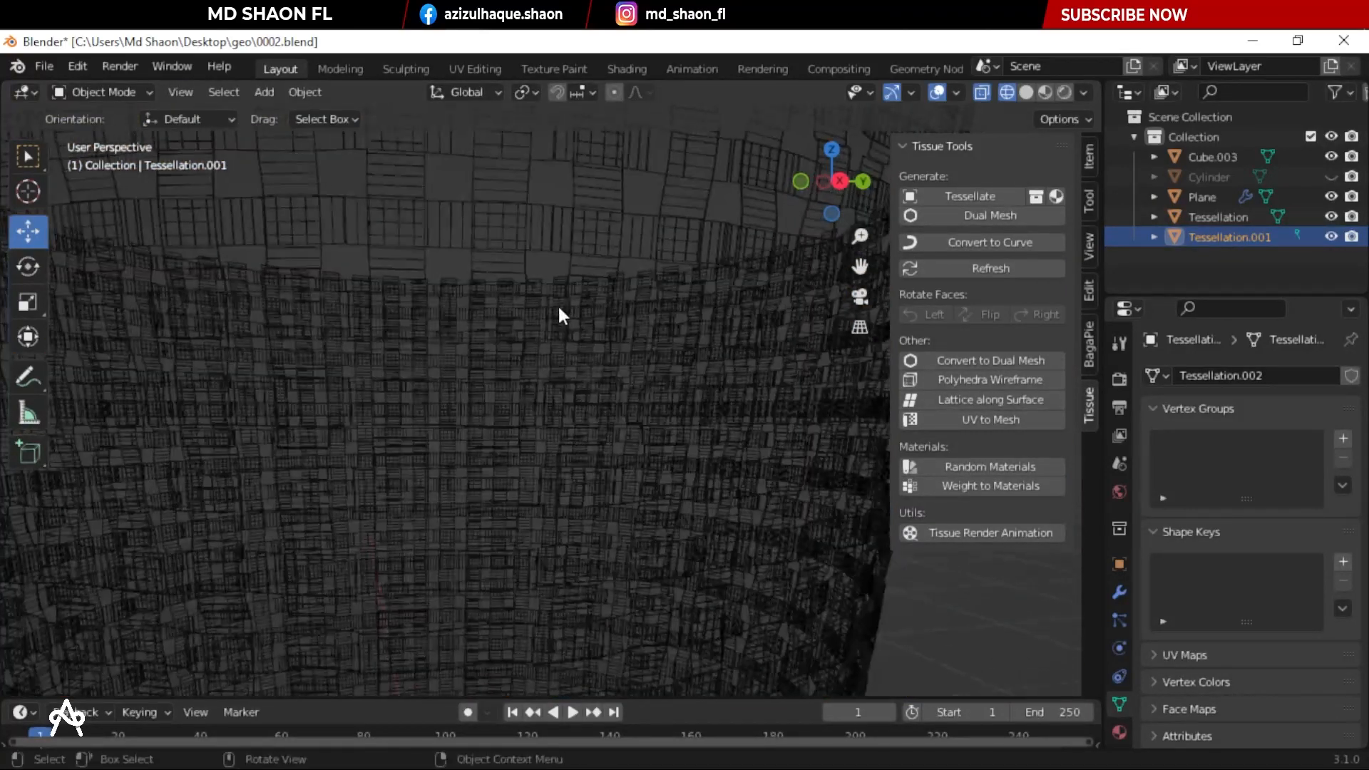
scroll(563, 427, "down", 8)
key("Tab")
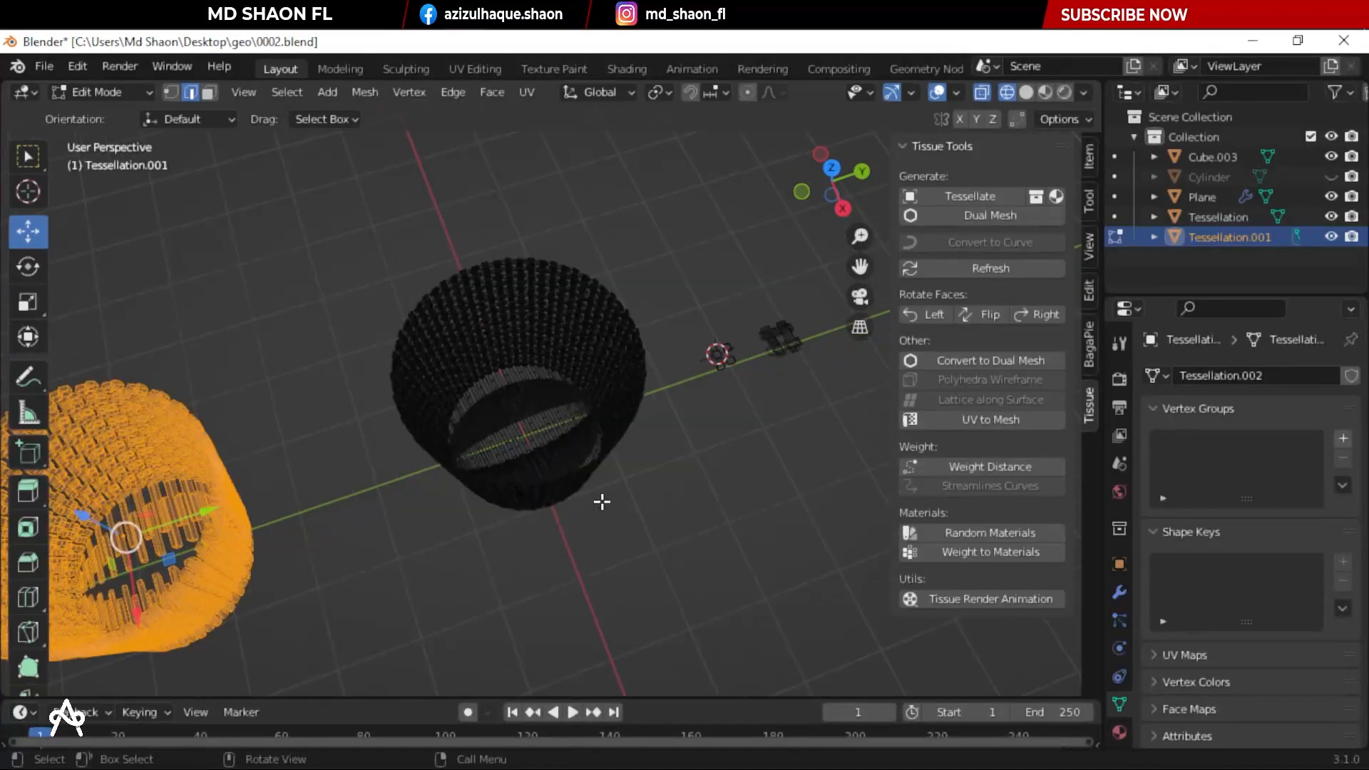
key("Tab")
Delete the cube-cluster tessellation, keeping the woven basket
middle_click_drag(368, 492, 465, 483)
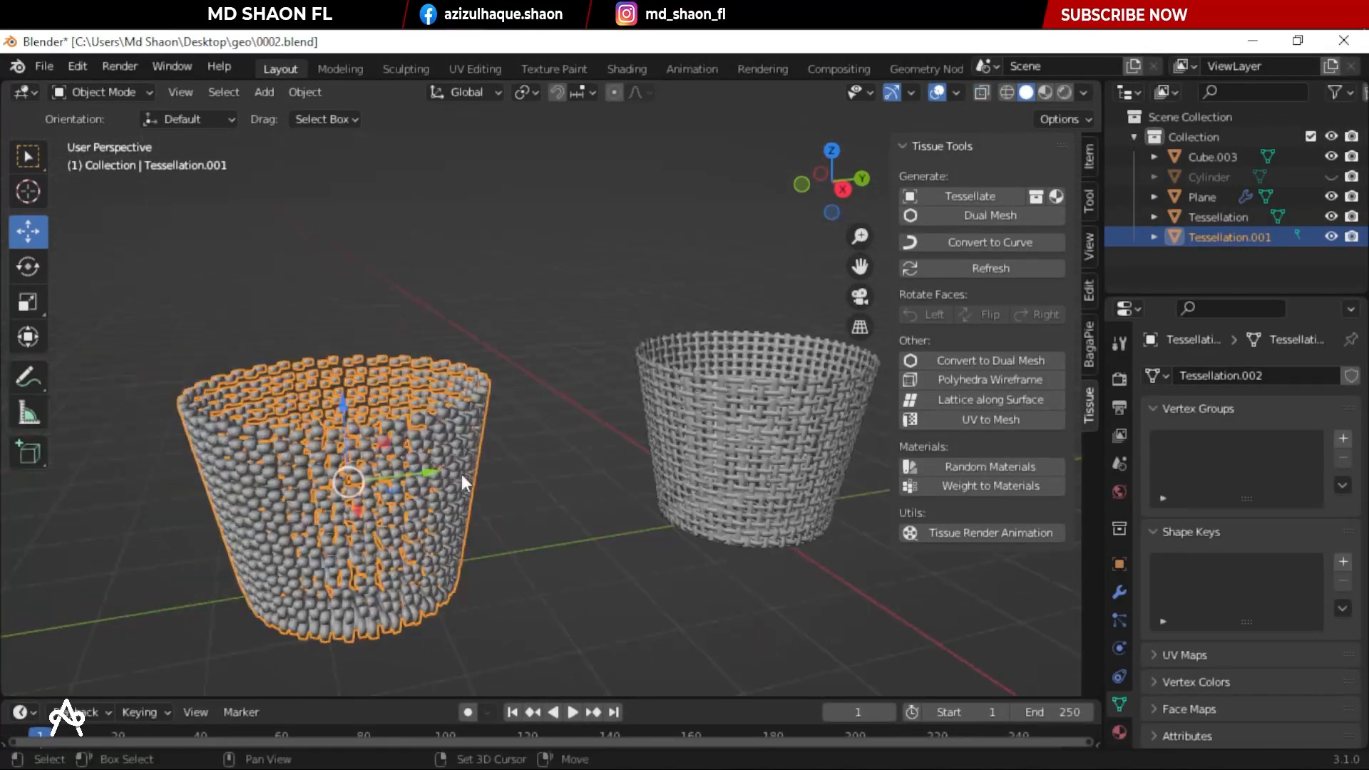
key("Delete")
scroll(425, 551, "up", 2)
middle_click_drag(693, 550, 467, 524, "shift")
scroll(425, 550, "up", 1)
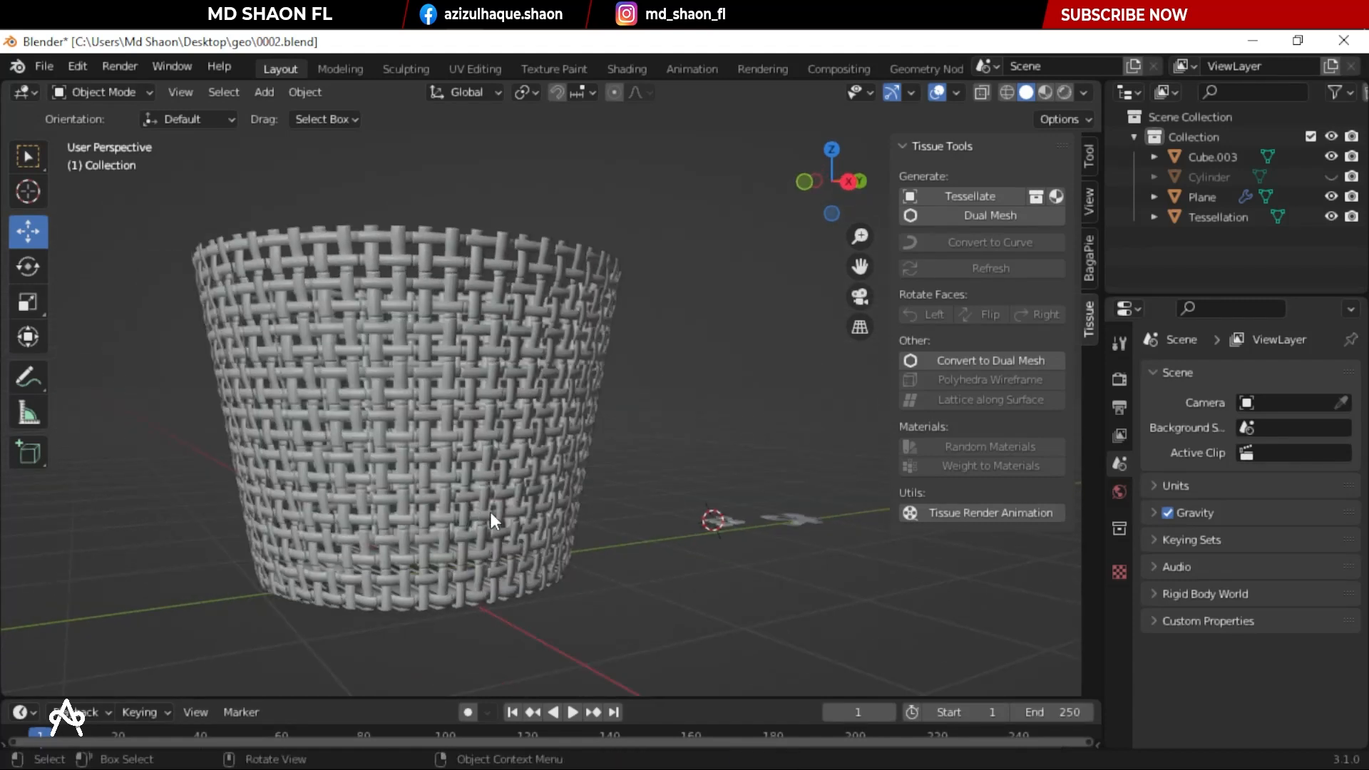